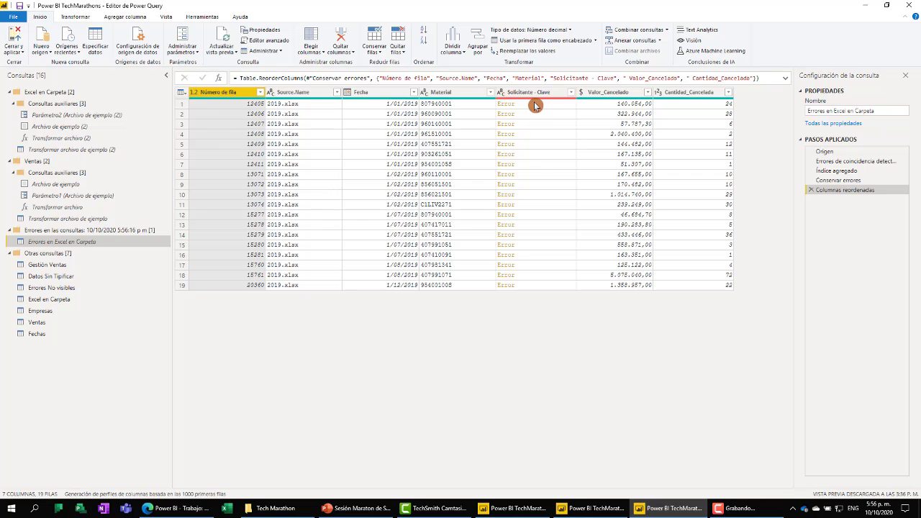
Step: Inspect the error details of several rows in the Solicitante - Clave column of the Errores en Excel en Carpeta query
left_click(547, 236)
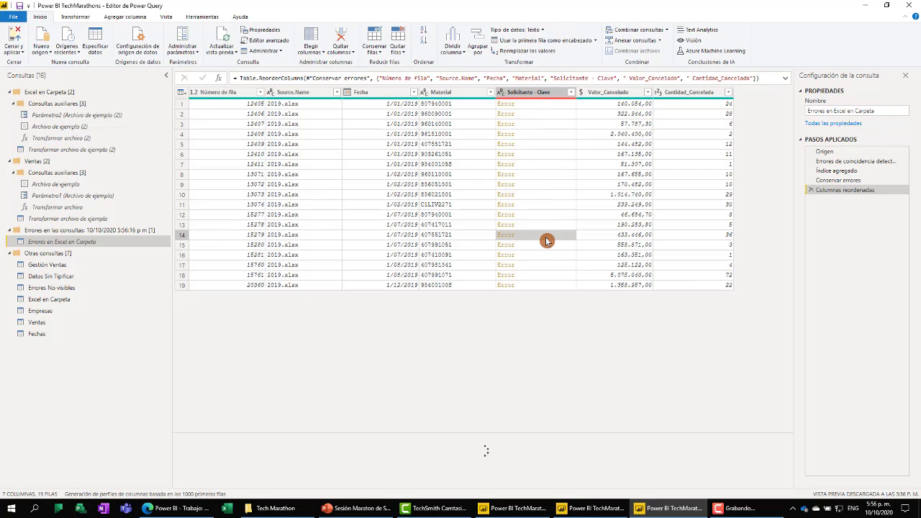
left_click(546, 275)
left_click(545, 286)
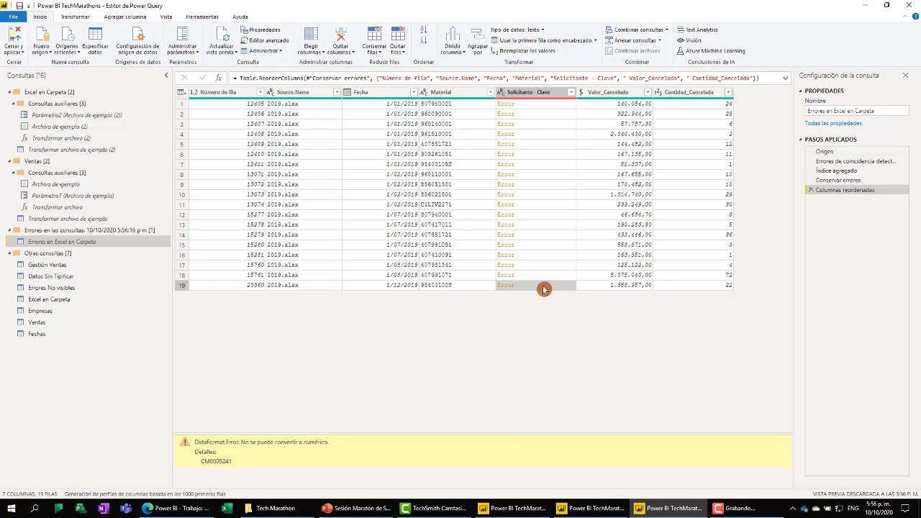
left_click(543, 166)
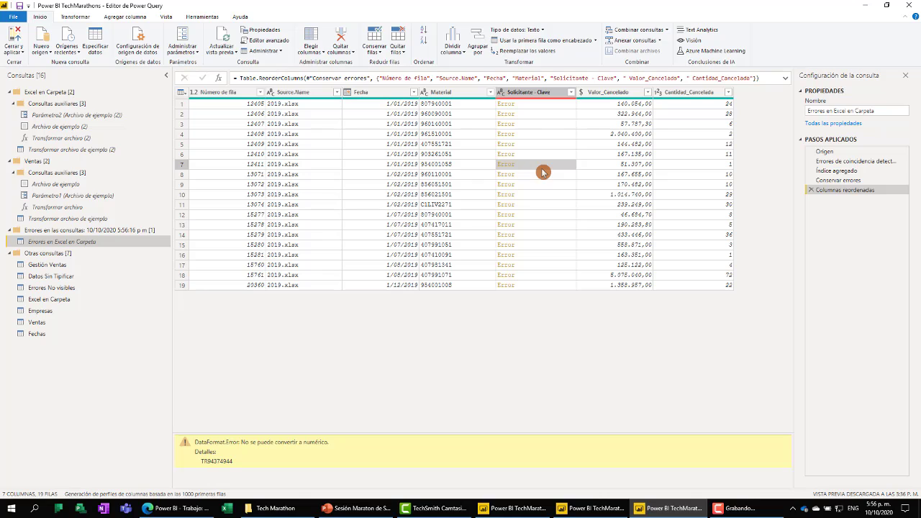
left_click(548, 113)
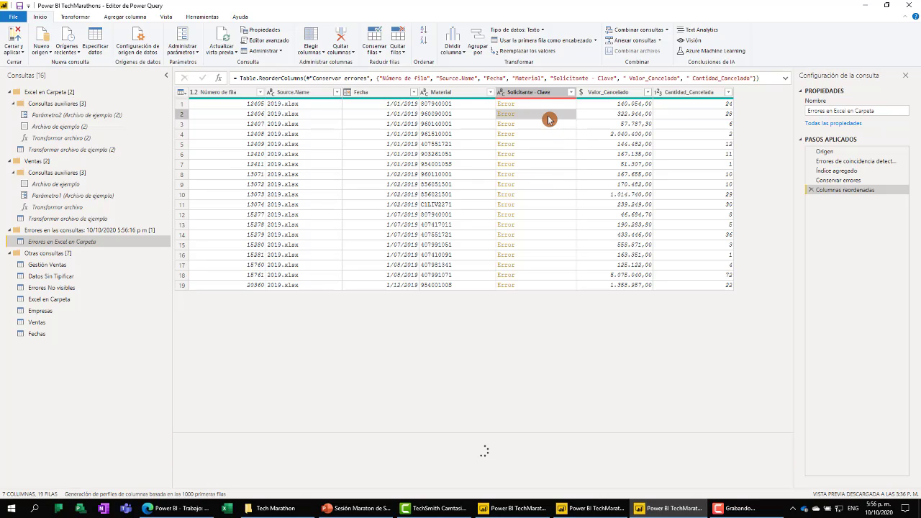
left_click(546, 106)
left_click(553, 178)
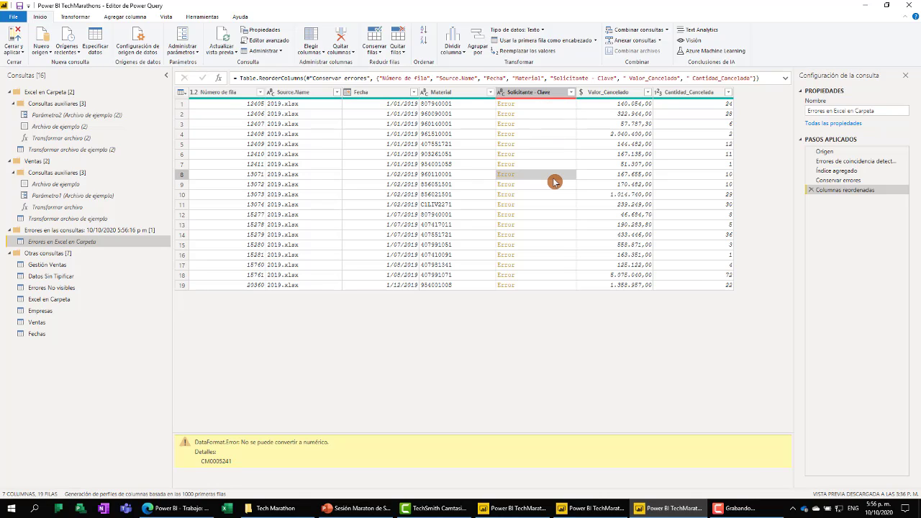
left_click(538, 95)
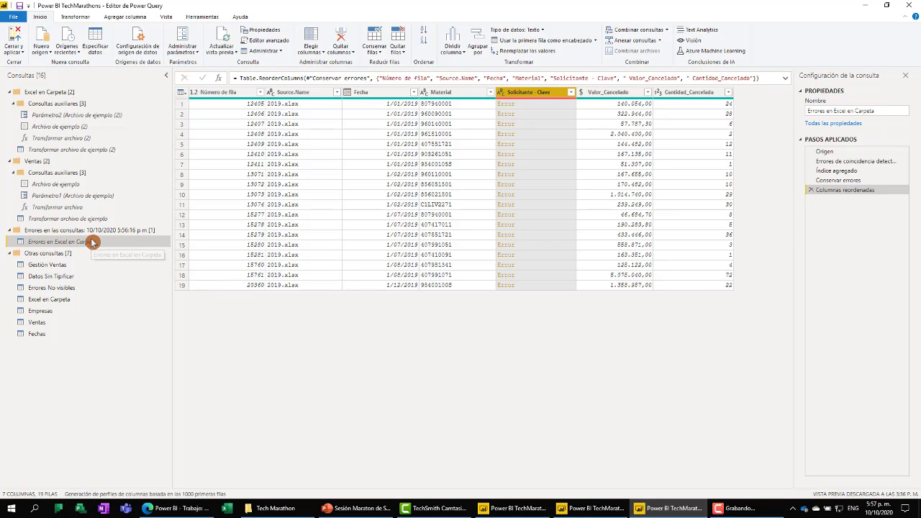
Step: Open the Excel en Carpeta query and check the data types of its Solicitante - Clave, Valor_Cancelado, Cantidad_Cancelada and Fecha columns
left_click(62, 302)
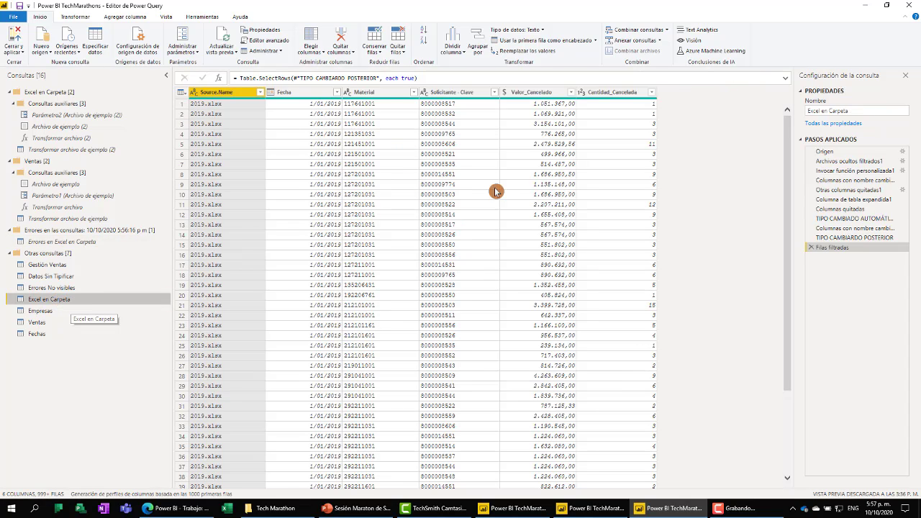
left_click(461, 92)
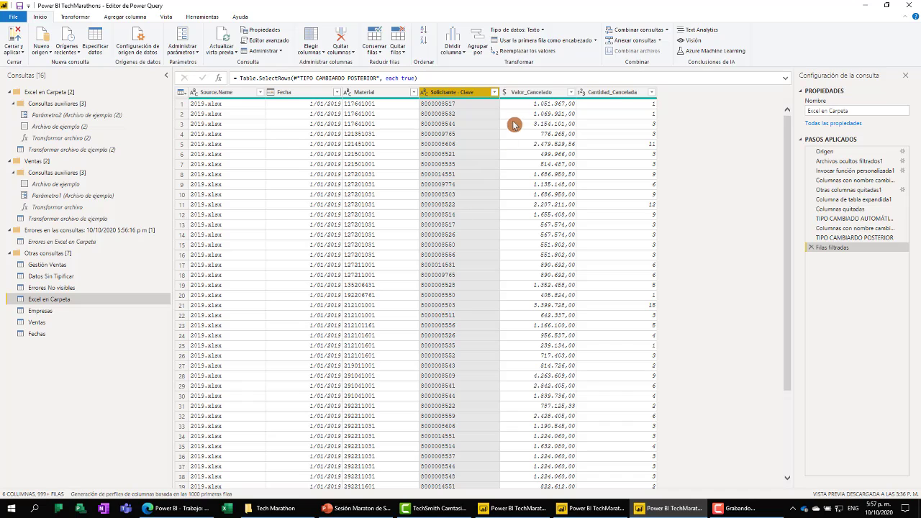
left_click(532, 93)
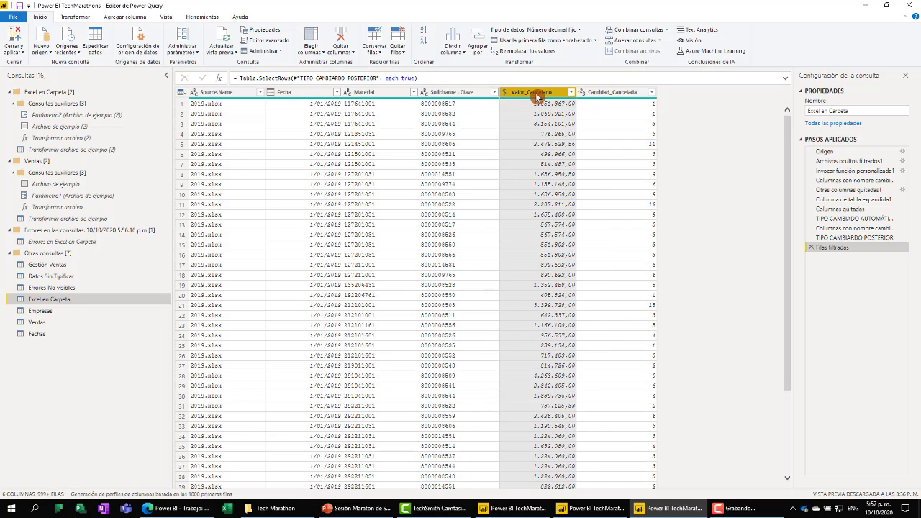
left_click(624, 94)
left_click(310, 94)
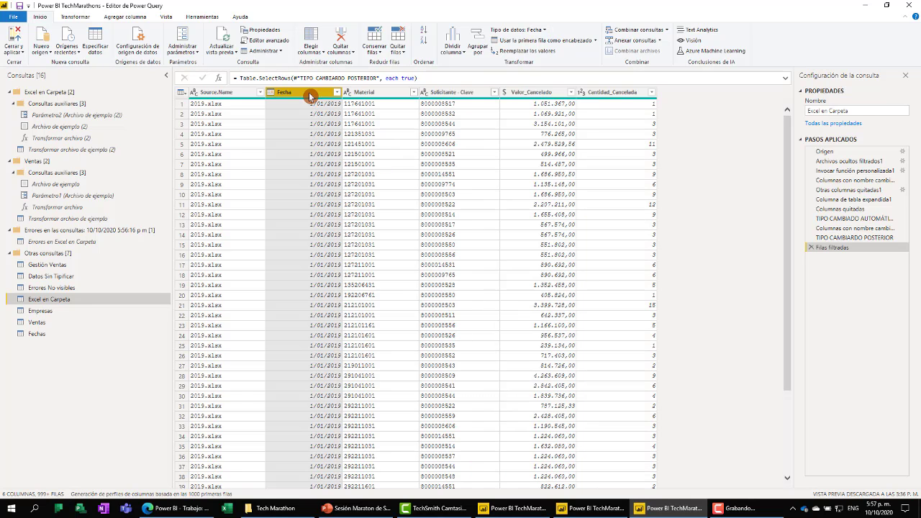
left_click(463, 93)
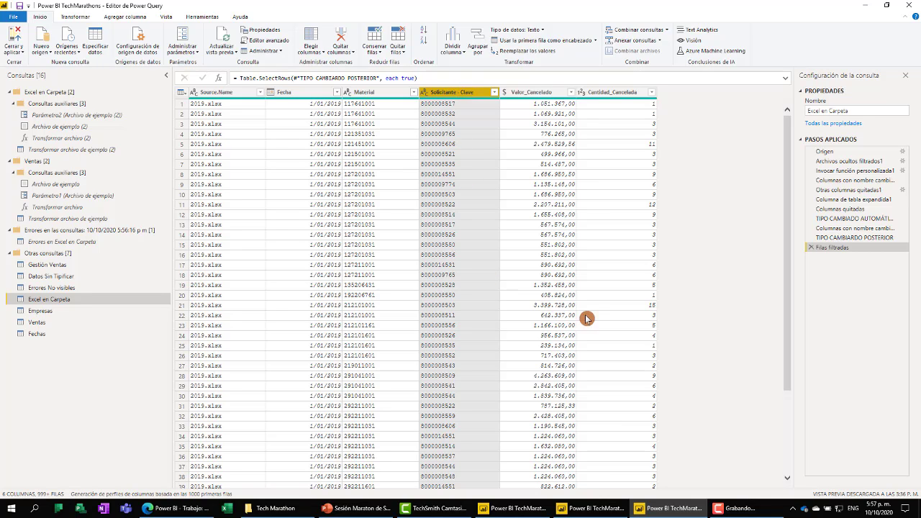
Step: Widen the query settings and compare the column types in the steps TIPO CAMBIADO AUTOMÁTICO INICIAL and TIPO CAMBIARDO POSTERIOR
left_click_drag(794, 321, 727, 317)
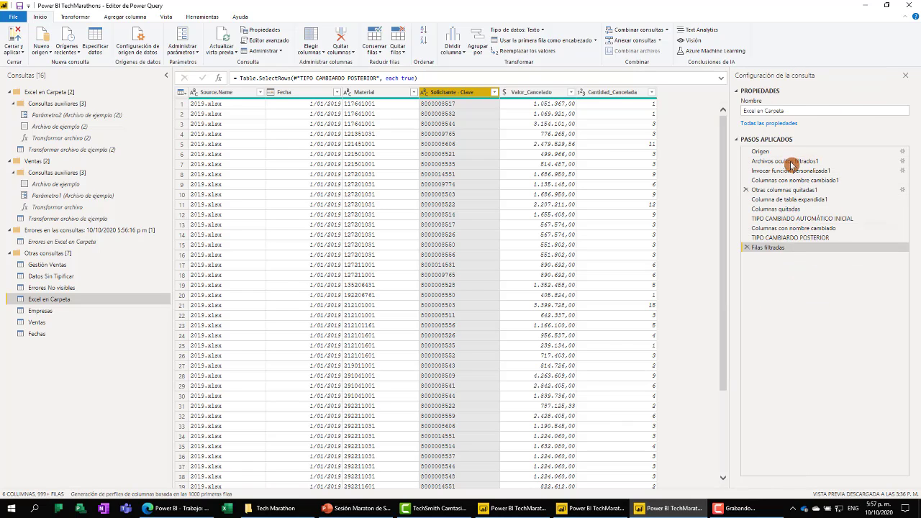
left_click(820, 220)
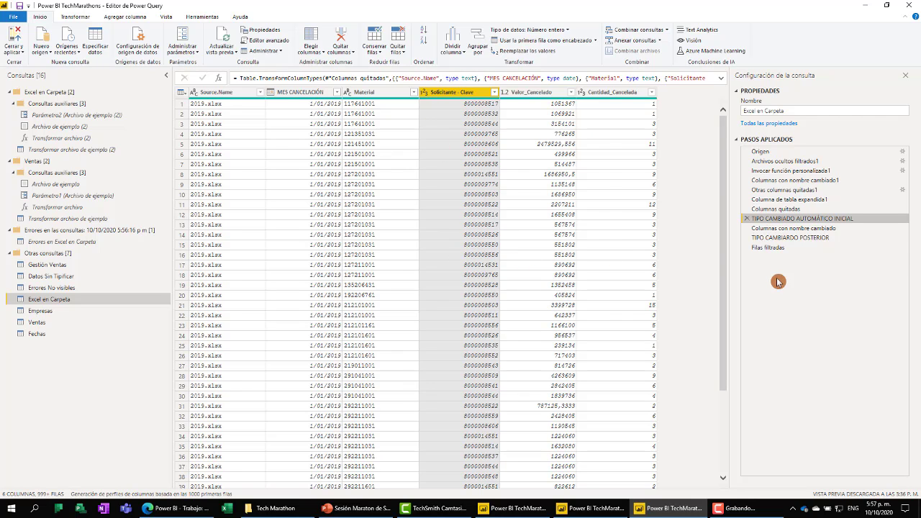
left_click(818, 240)
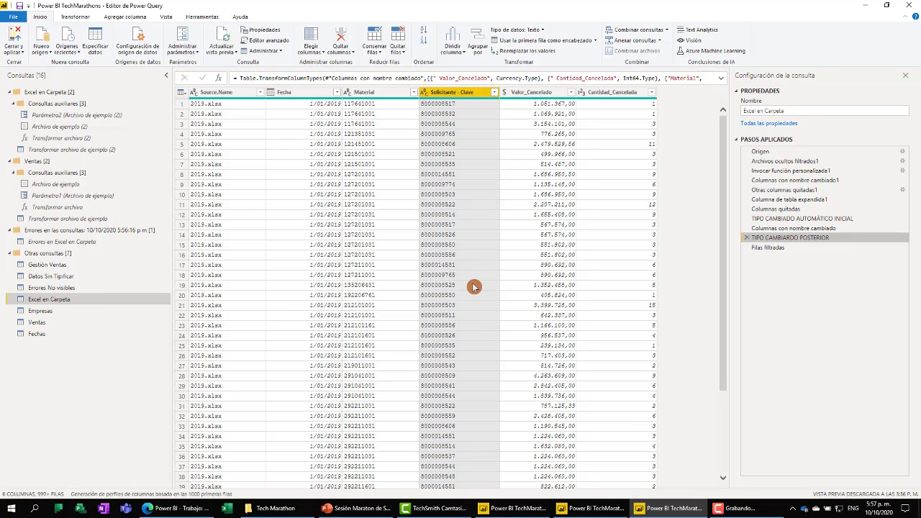
left_click(806, 219)
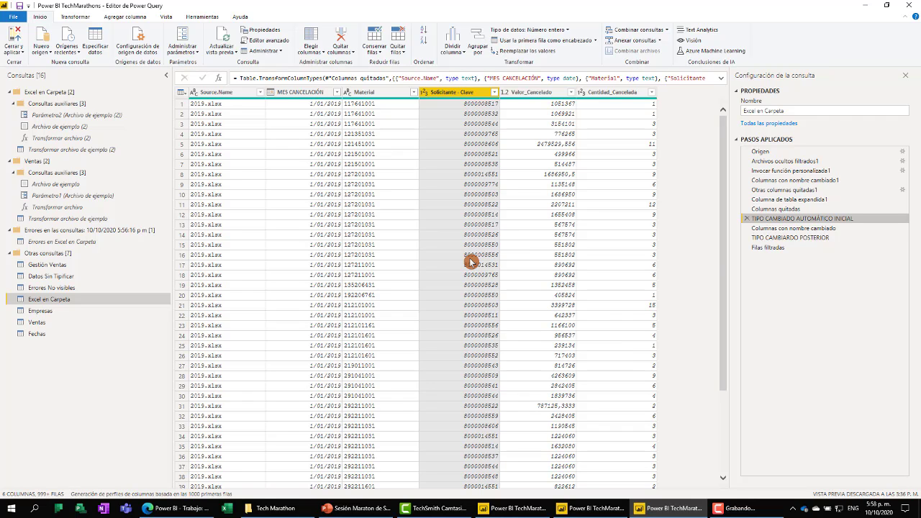
left_click(811, 240)
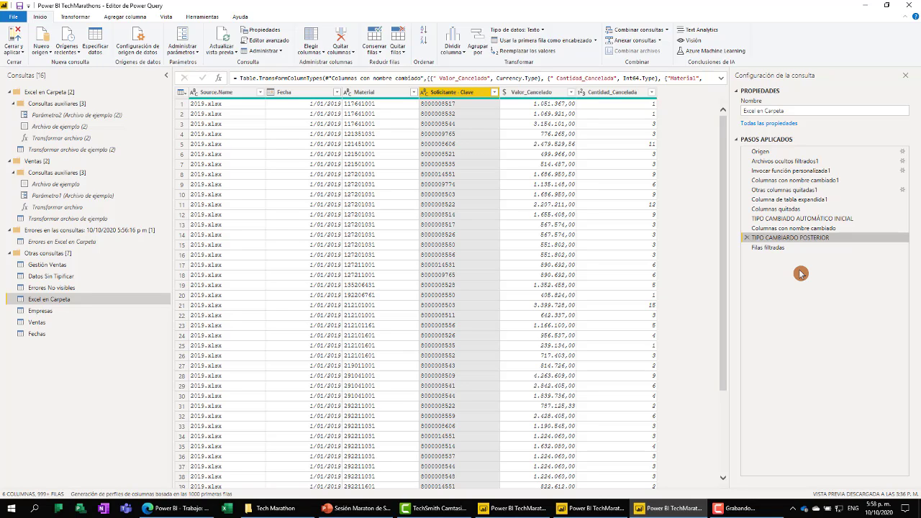
Step: In the TIPO CAMBIADO AUTOMÁTICO INICIAL step, change the Solicitante - Clave column to Texto, replacing the existing type conversion
left_click(791, 220)
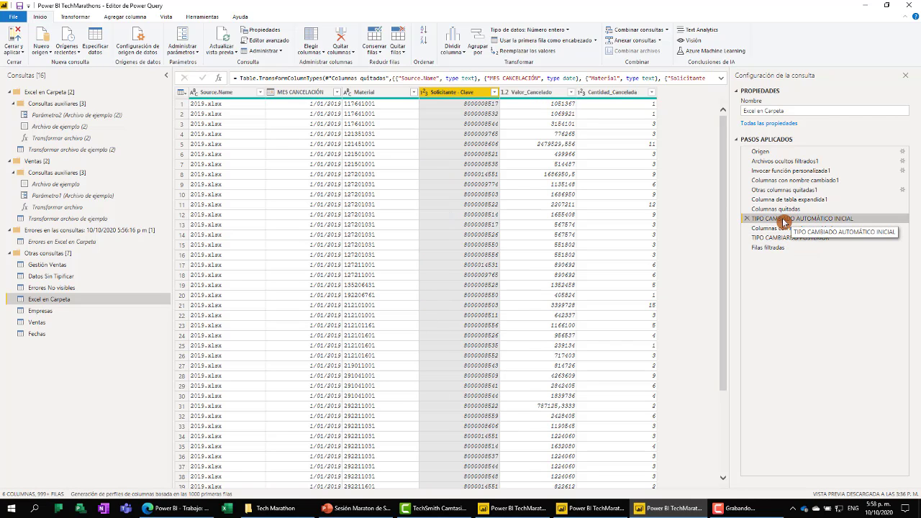
left_click(426, 94)
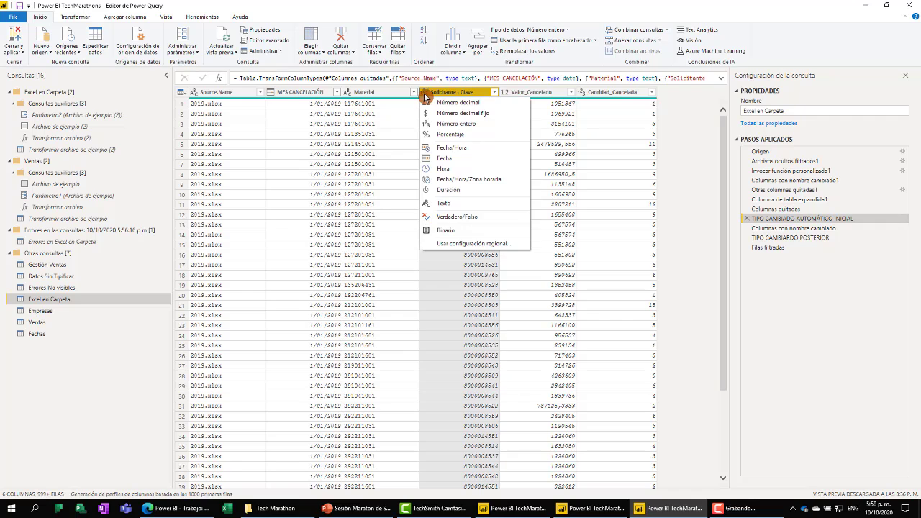
left_click(448, 205)
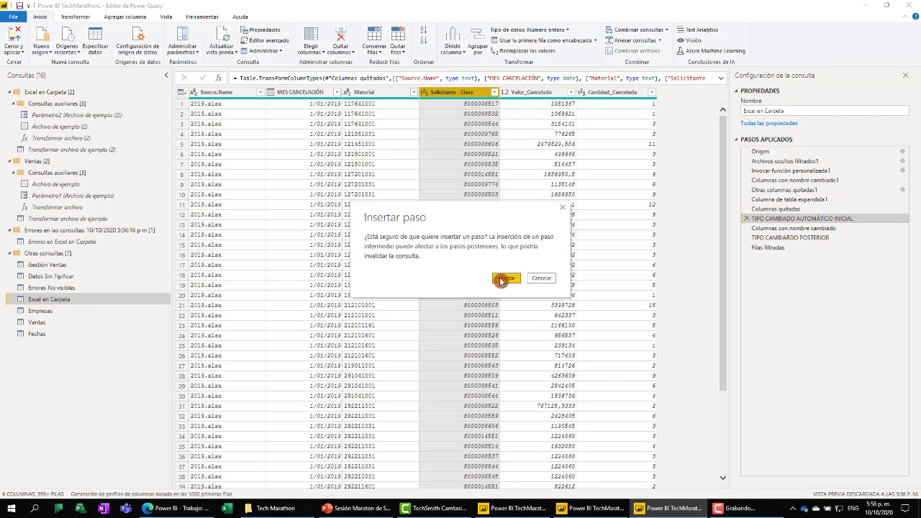
left_click(505, 278)
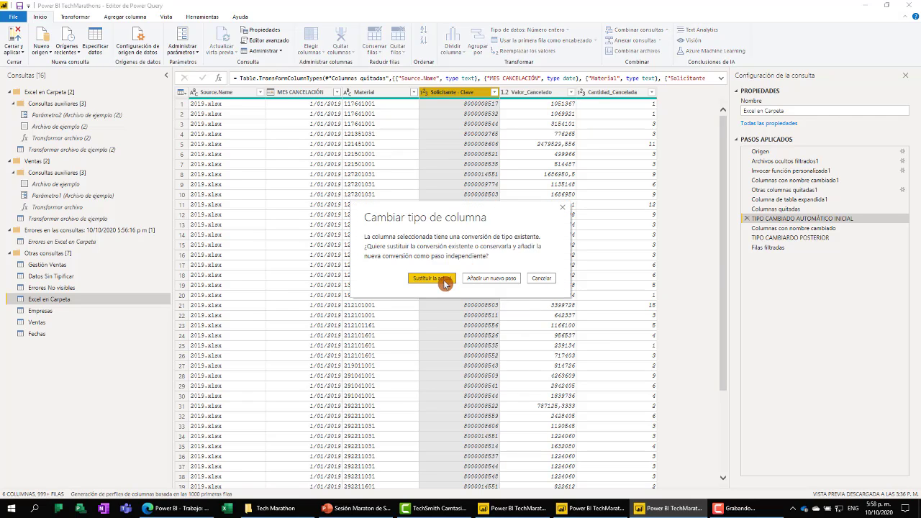
left_click(443, 280)
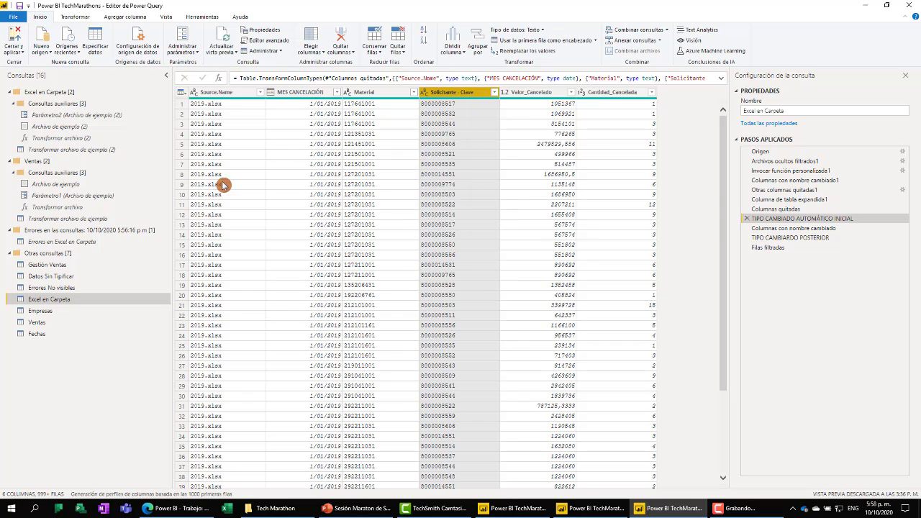
left_click(15, 35)
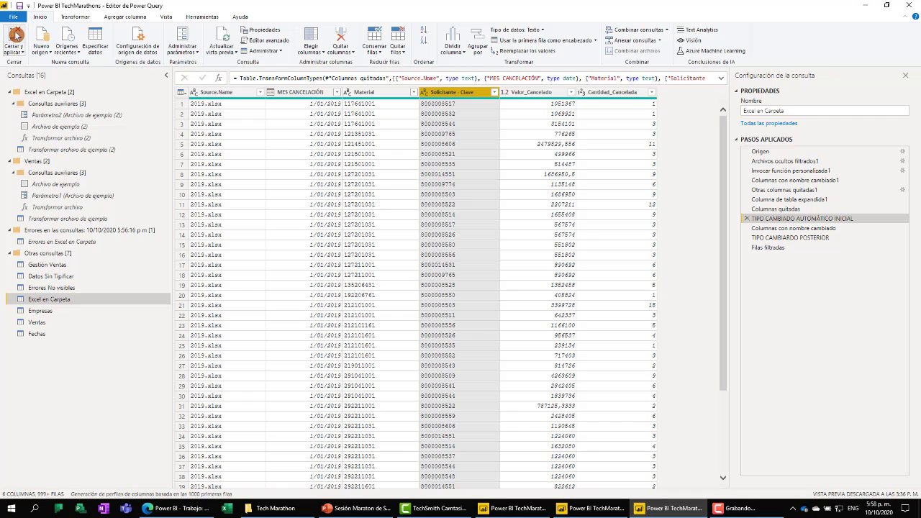
Step: Recheck the error query, delete the whole Errores en las consultas group, and close and apply the query changes
left_click(92, 242)
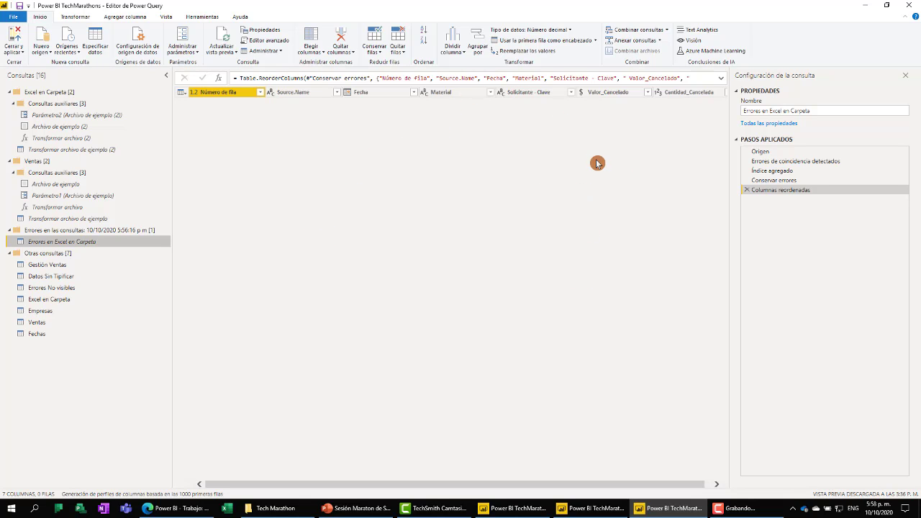
right_click(101, 231)
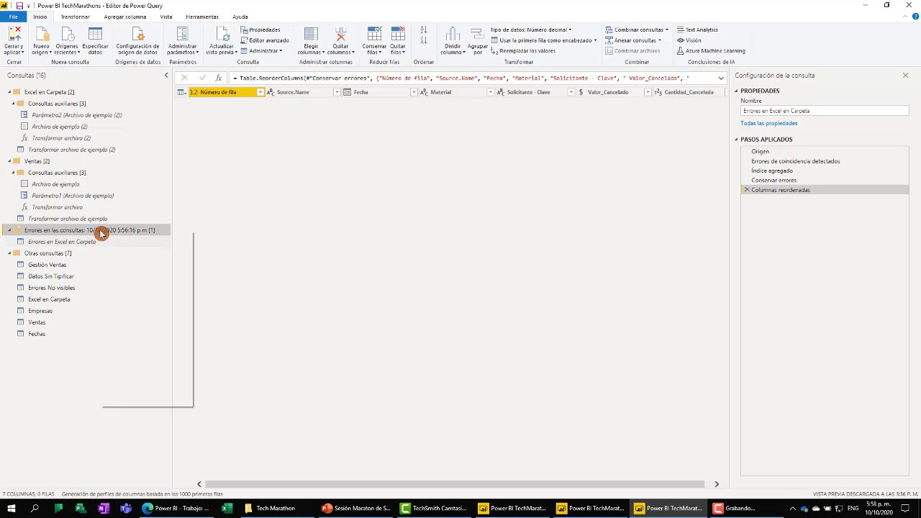
left_click(137, 308)
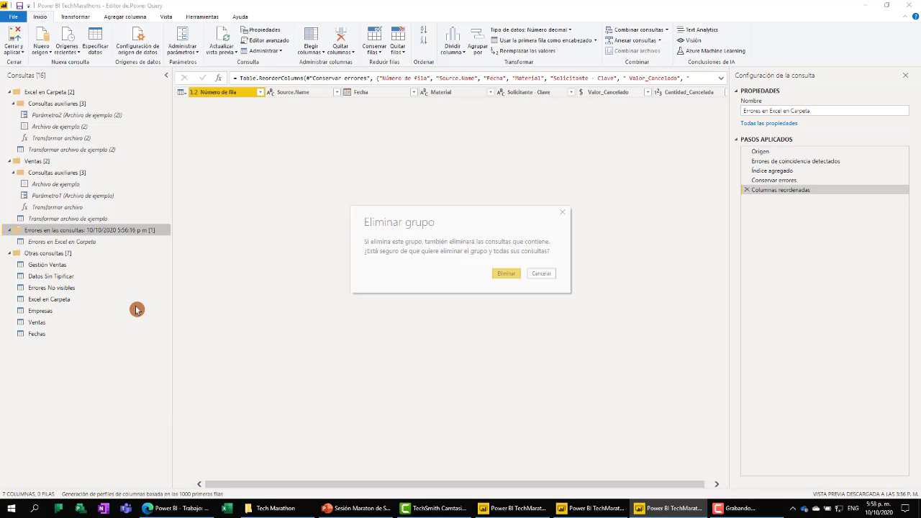
left_click(513, 277)
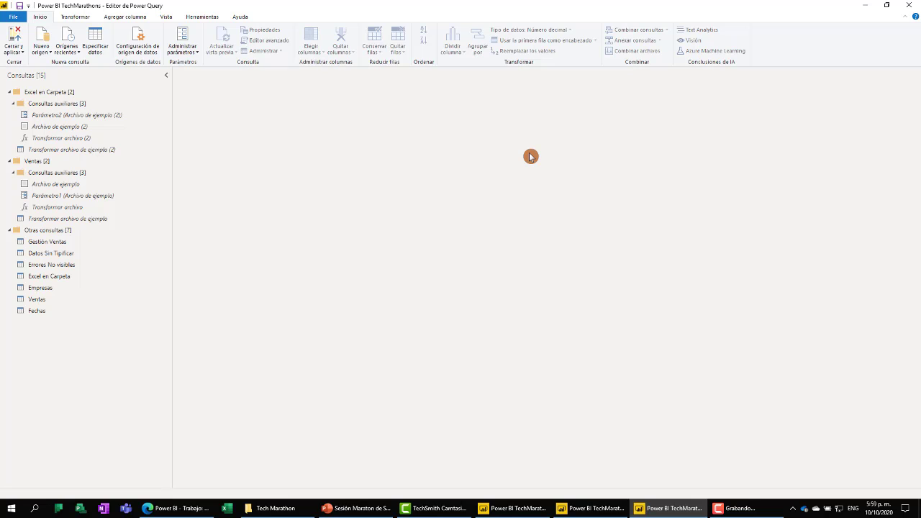
left_click(74, 280)
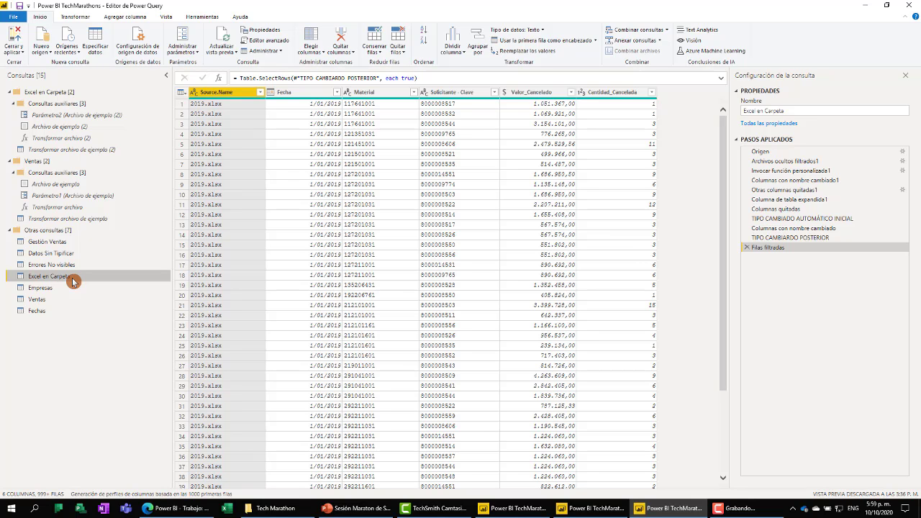
left_click(14, 43)
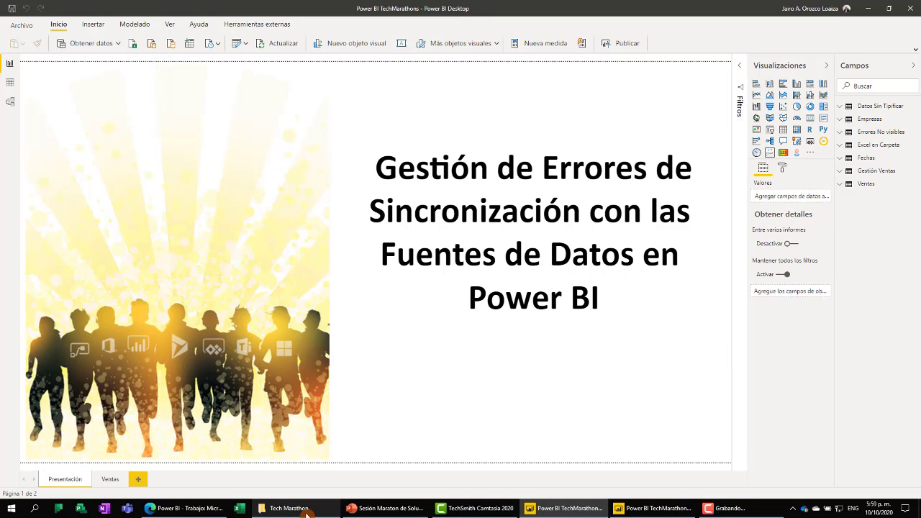
Step: Switch to File Explorer and open the 2020 workbook from the Excel En Carpetas folder in Excel
mouse_move(308, 514)
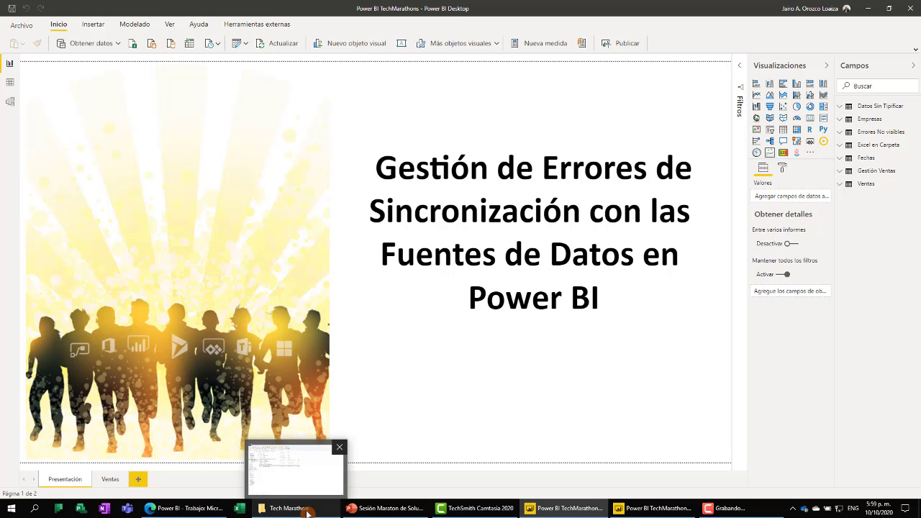
left_click(307, 511)
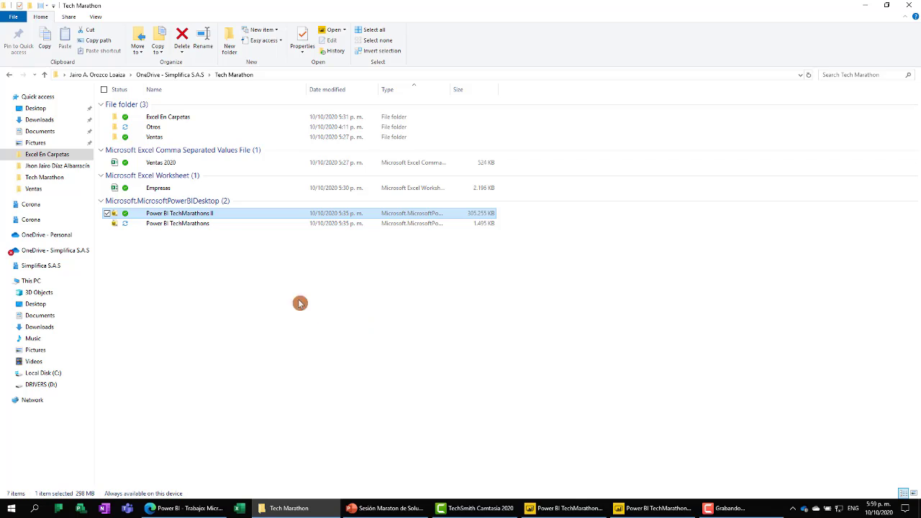
double_click(190, 120)
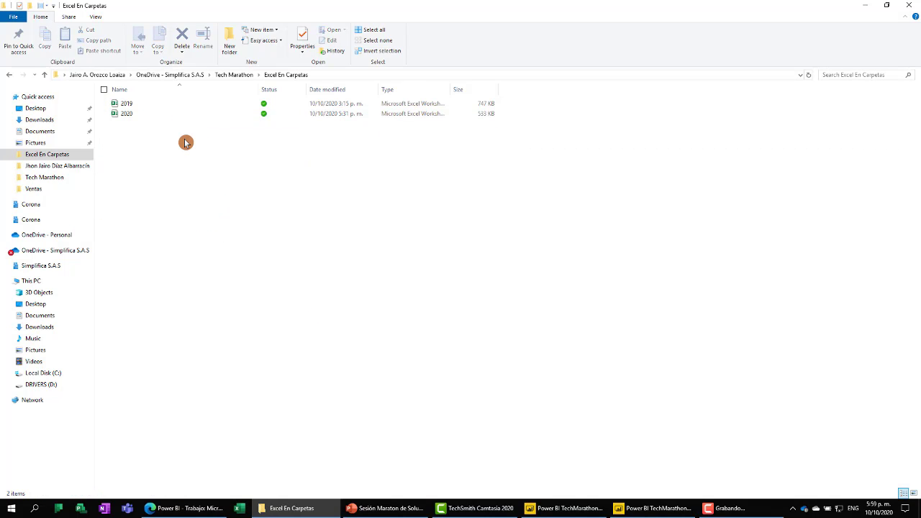
double_click(147, 114)
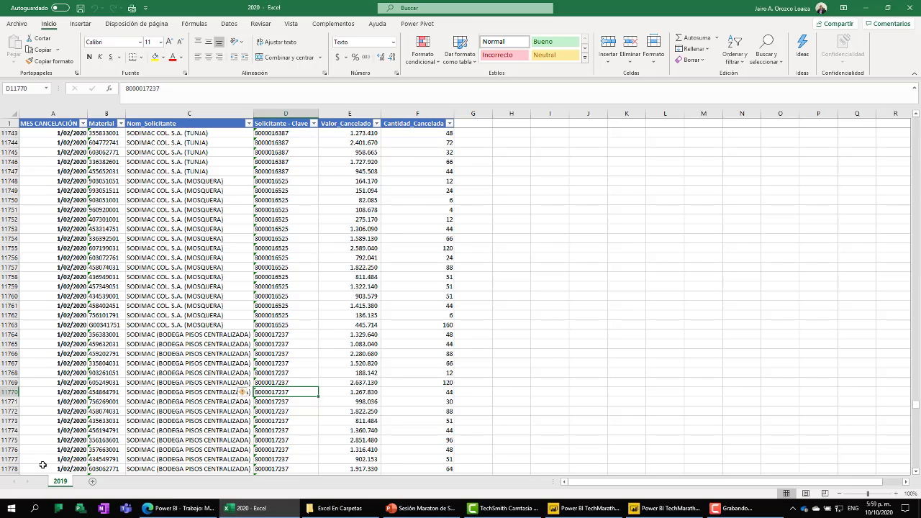
Step: Rename the sheet 2019 as 2020, then save and close the workbook
left_click(62, 485)
double_click(61, 482)
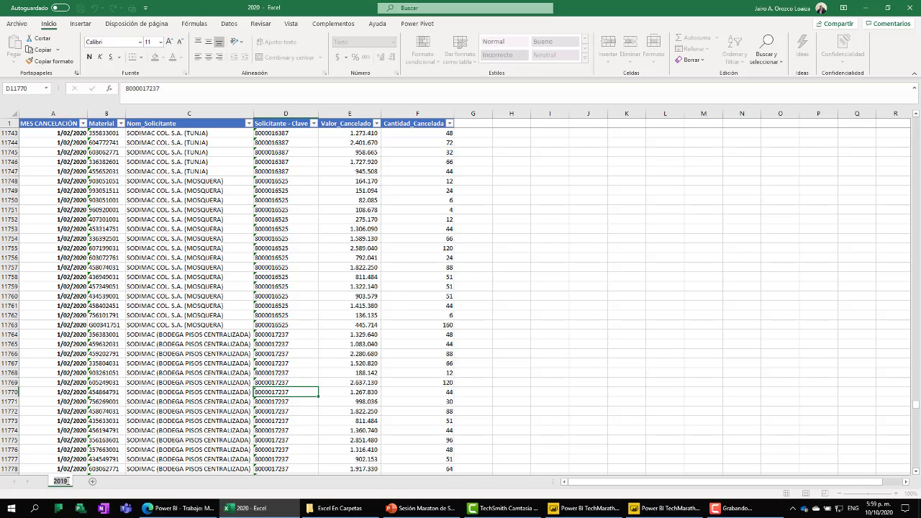
left_click(62, 485)
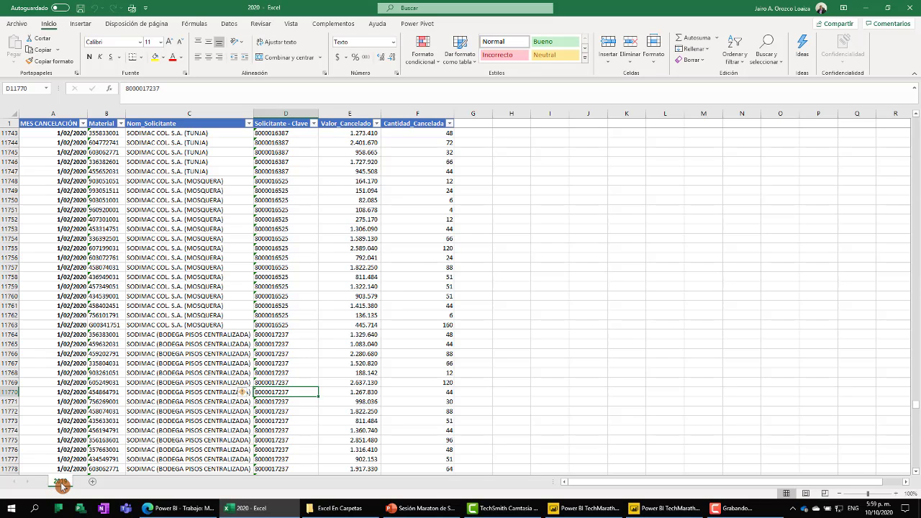
double_click(61, 483)
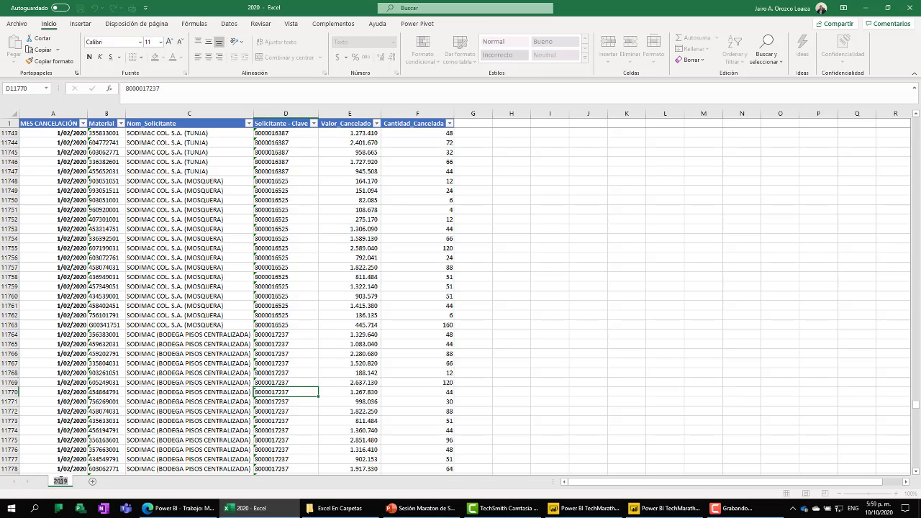
left_click(62, 484)
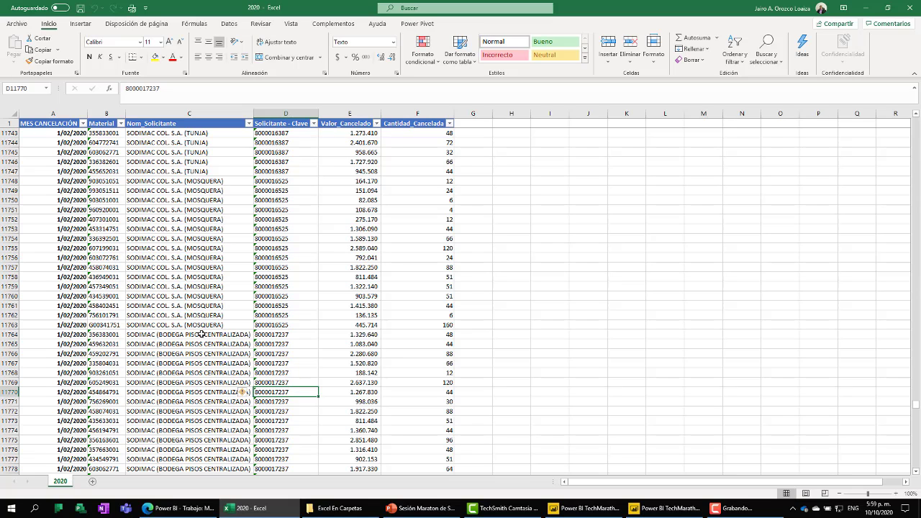
key("ctrl+s")
key("ctrl+w")
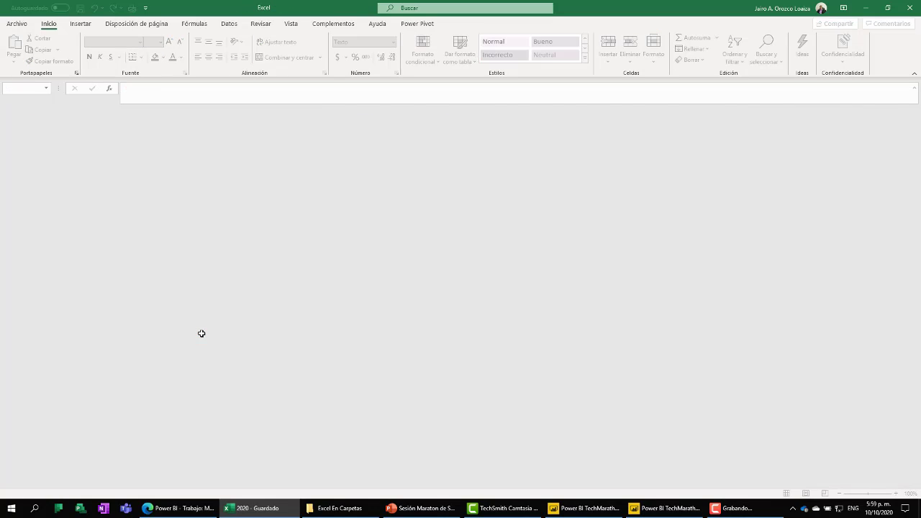
Step: Switch to the Power BI TechMarathons II report, refresh all its data and look through the table loading progress
left_click(660, 509)
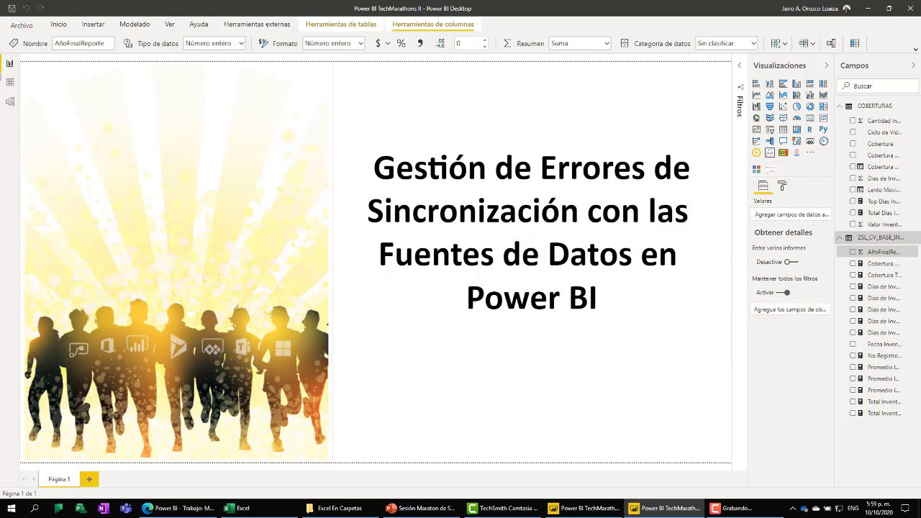
left_click(58, 25)
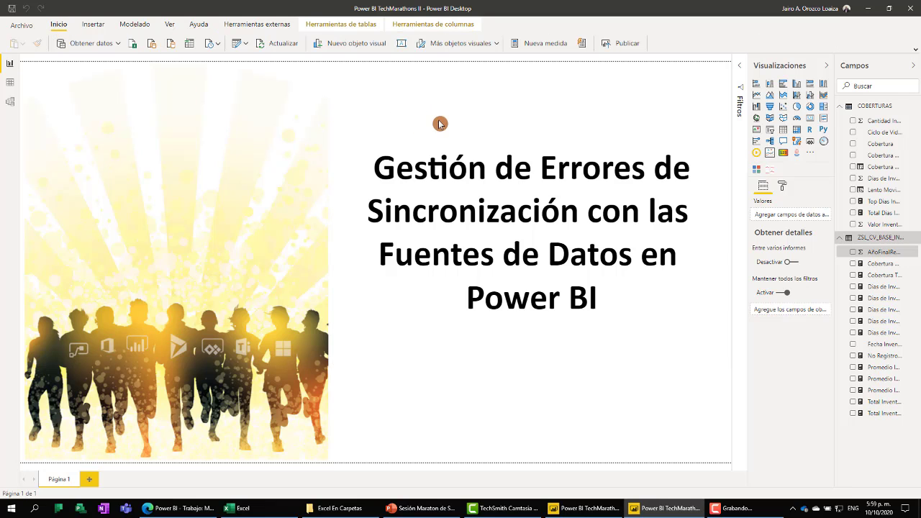
left_click(282, 42)
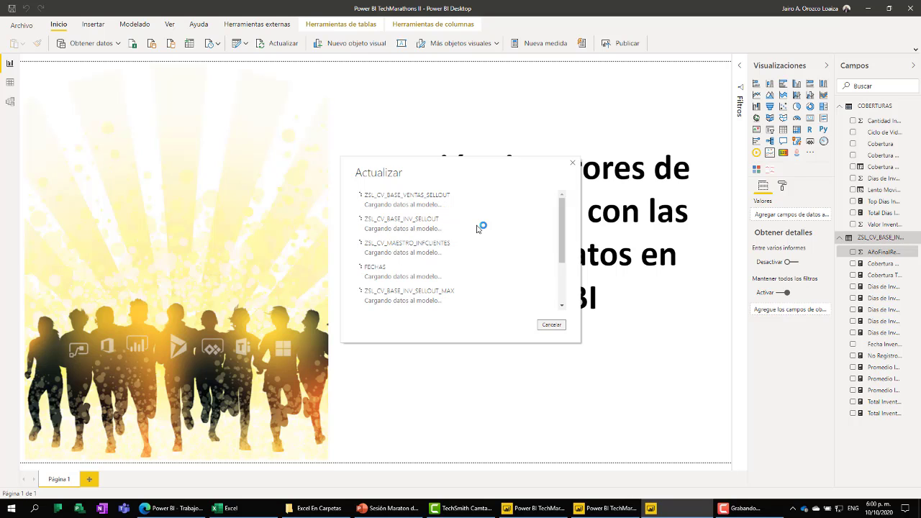
left_click(479, 230)
scroll(478, 231, "down", 2)
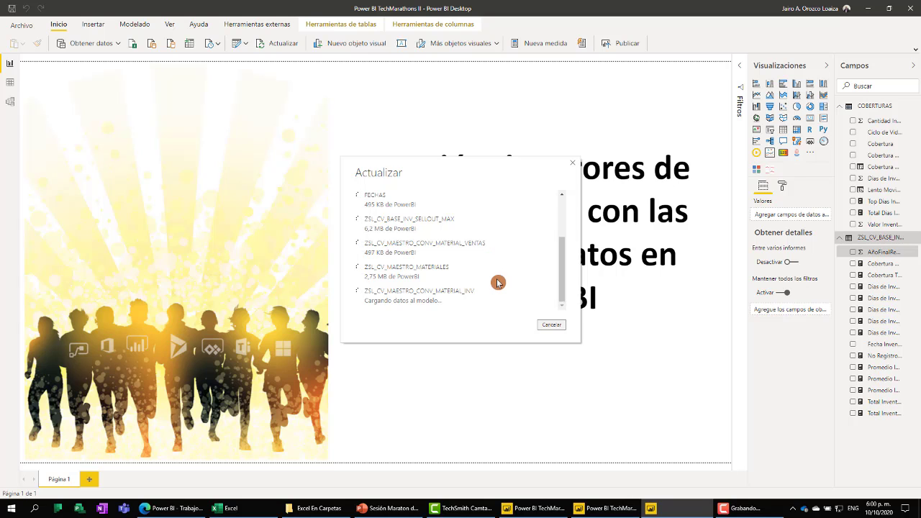
scroll(498, 282, "up", 2)
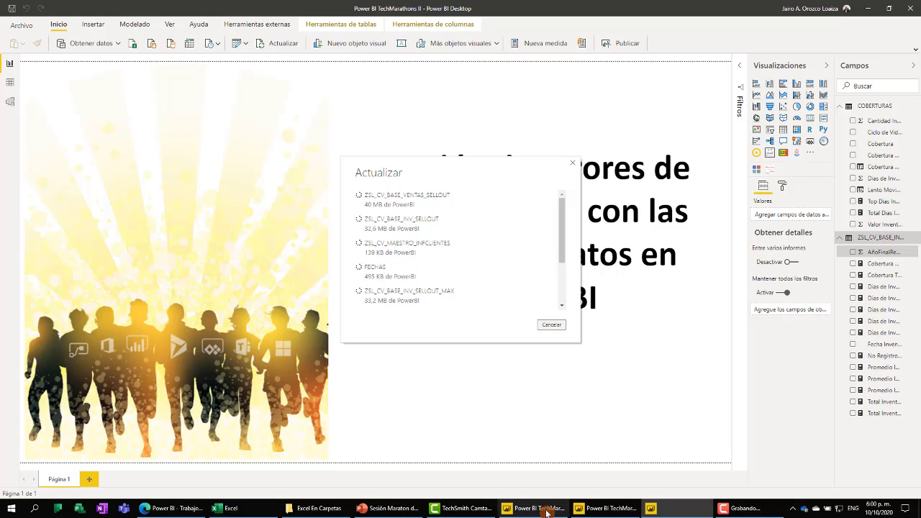
Step: Switch to the Power BI TechMarathons report and show the full code of the Transformar archivo (2) function in Power Query
left_click(576, 509)
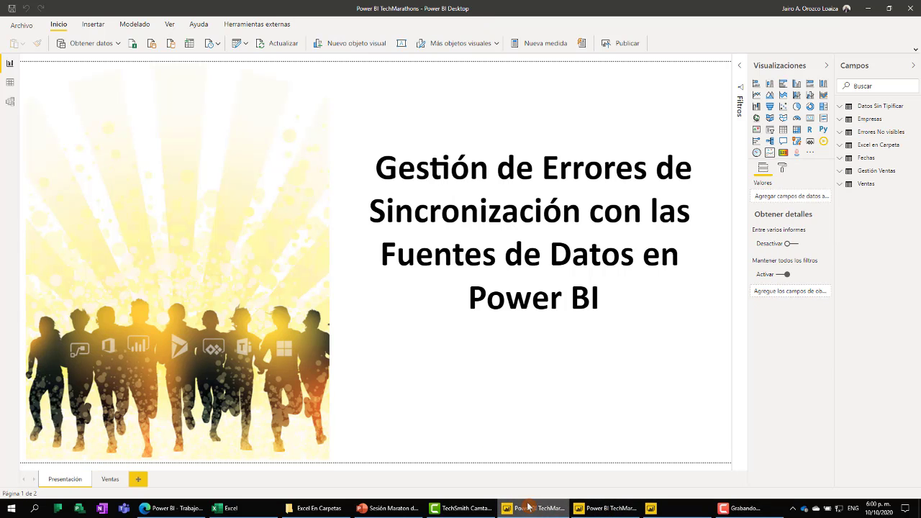
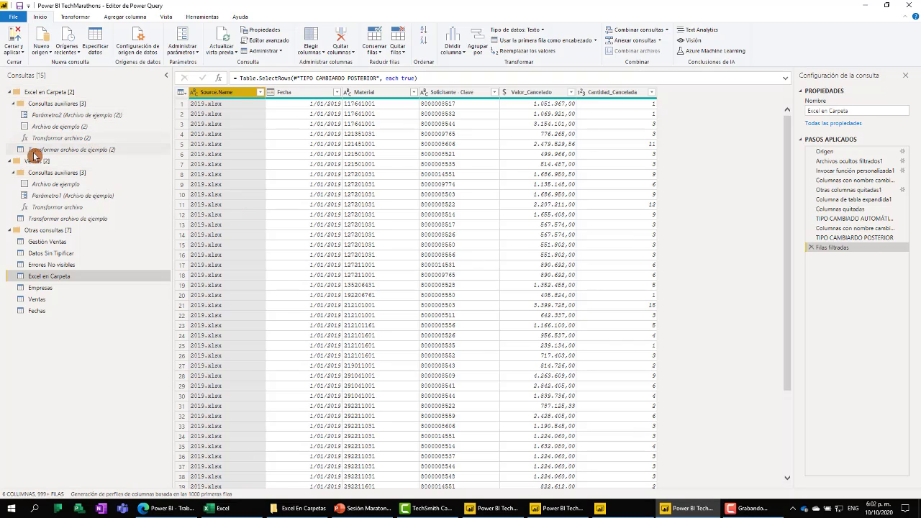
left_click(81, 138)
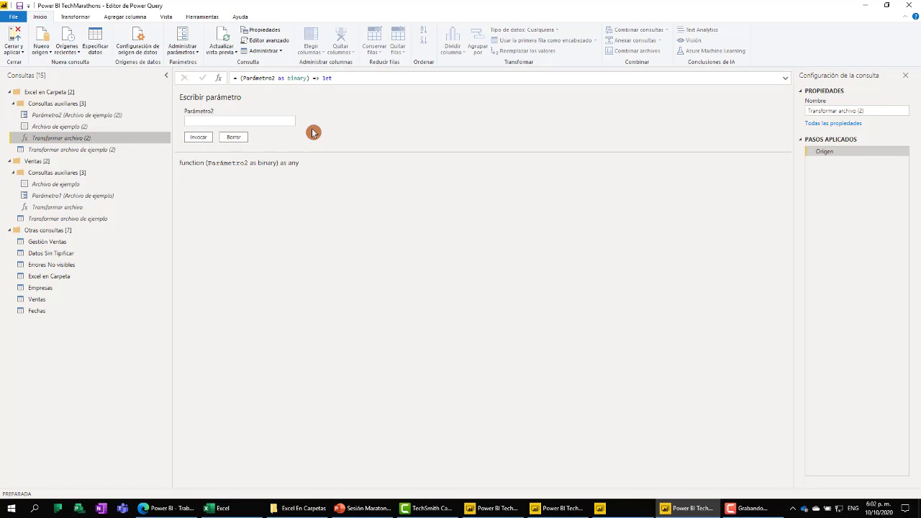
left_click(785, 78)
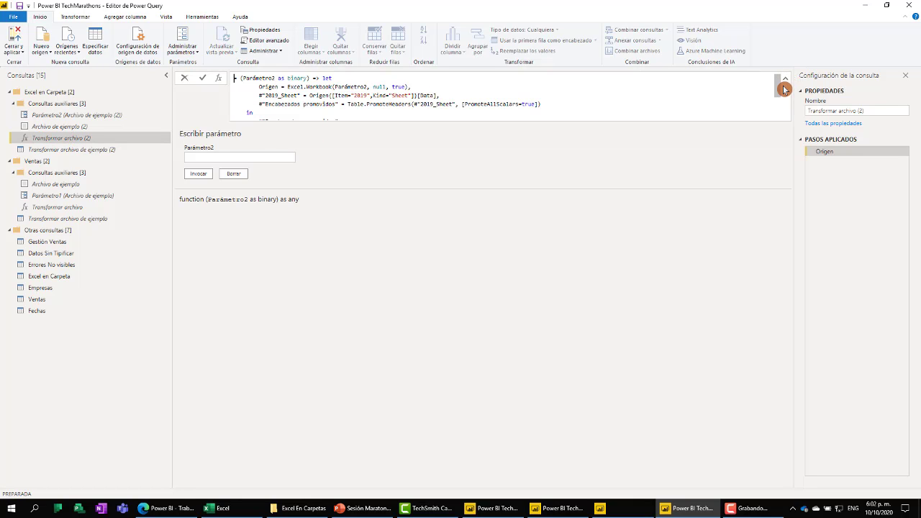
left_click(234, 77)
scroll(352, 97, "down", 2)
scroll(352, 96, "up", 2)
Step: In the function's 2019_Sheet line, replace [Item="2019",Kind="Sheet"] with the index 0 so it reads Origen{0}[Data]
left_click_drag(309, 95, 443, 95)
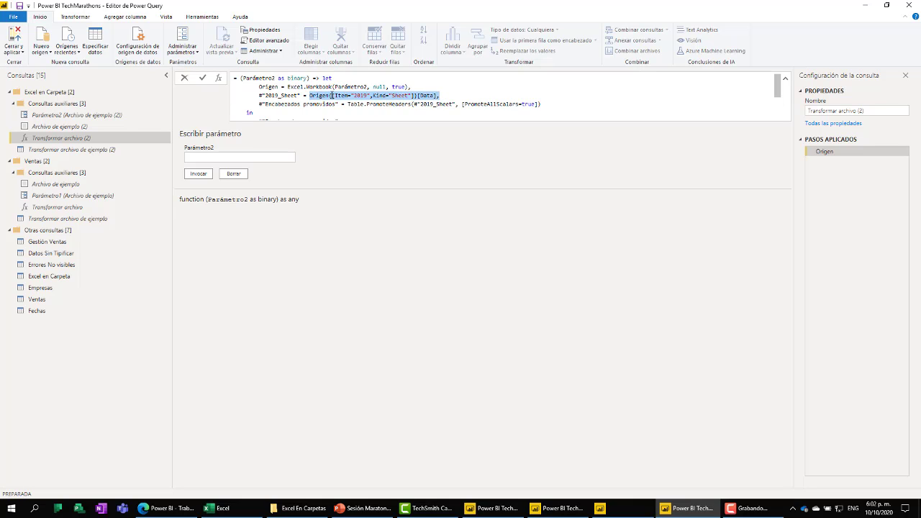
left_click_drag(332, 95, 415, 95)
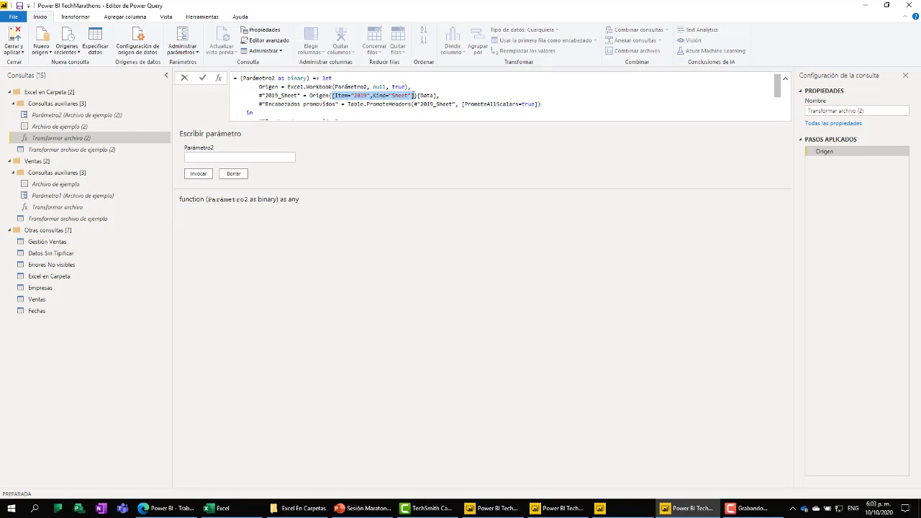
type("0")
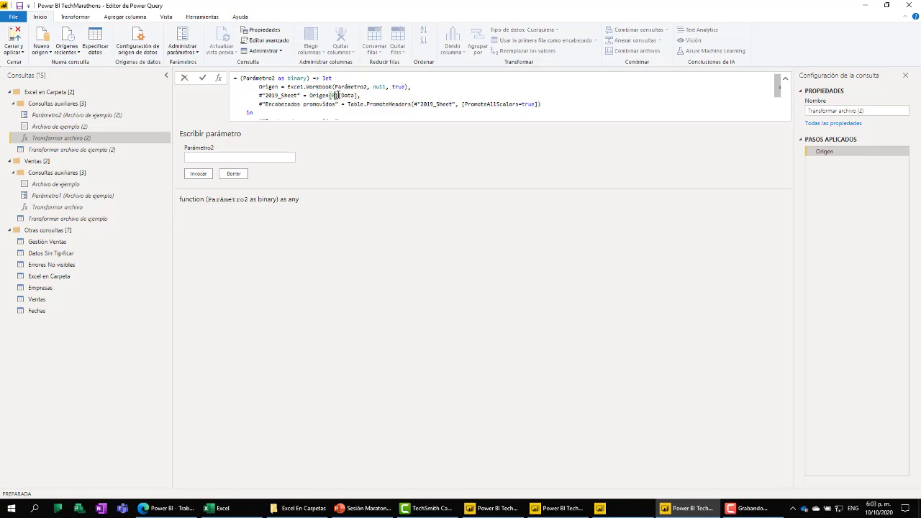
left_click_drag(338, 95, 329, 100)
Step: Check the Excel en Carpeta query, then close the query editor and apply the changes
left_click(64, 279)
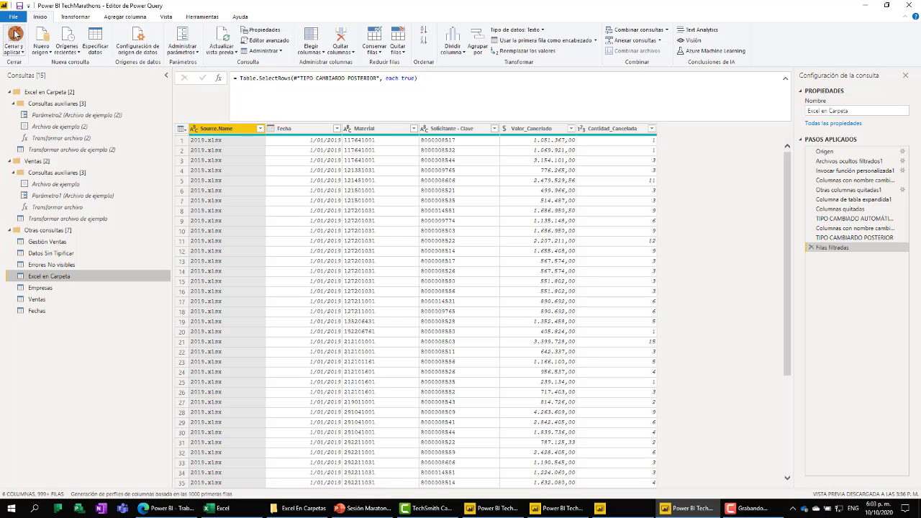
left_click(14, 33)
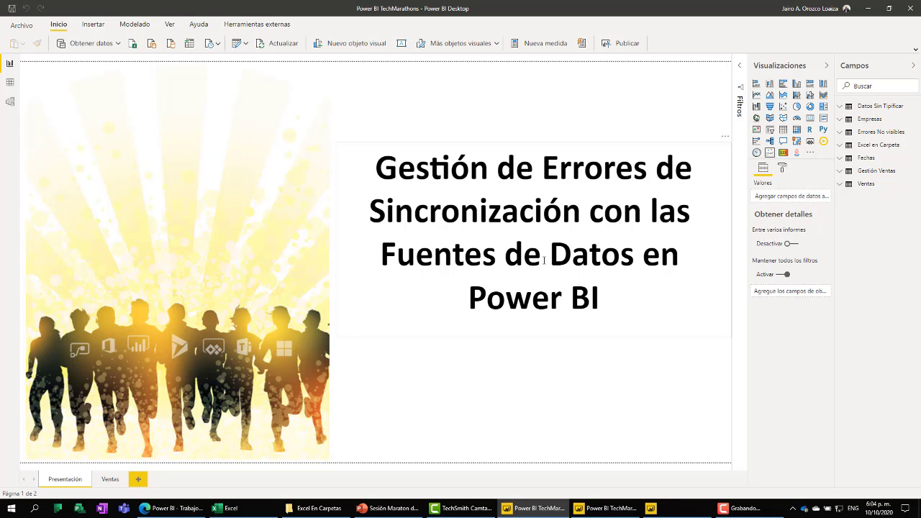
left_click(542, 422)
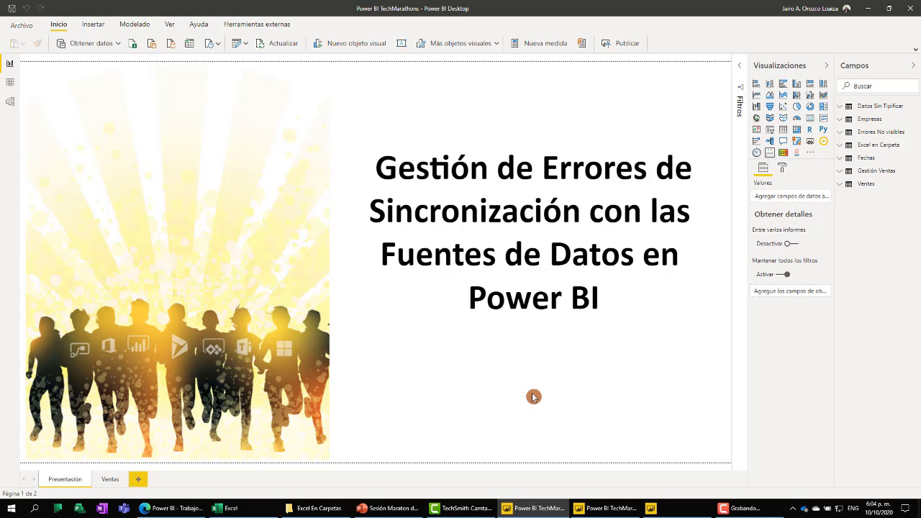
Step: Switch to File Explorer and review the yearly sales files in the Ventas folder of Tech Marathon
left_click(336, 510)
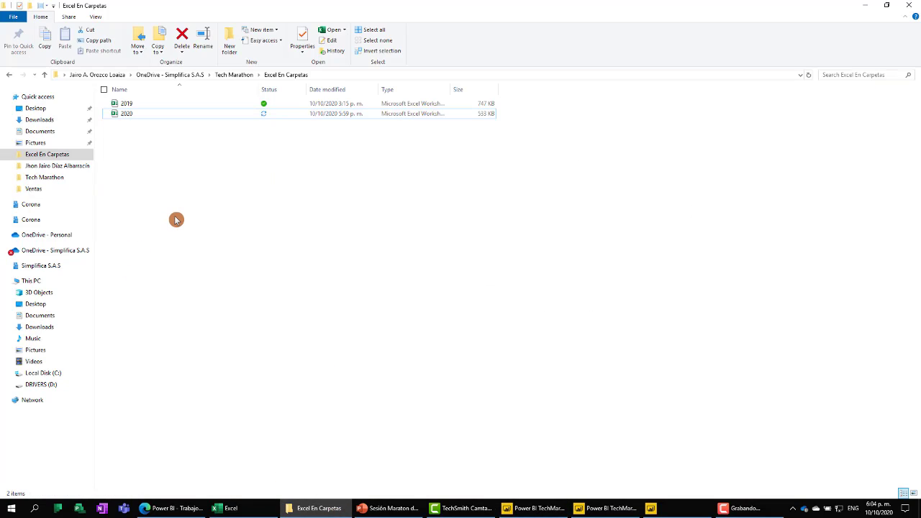
key("alt+Up")
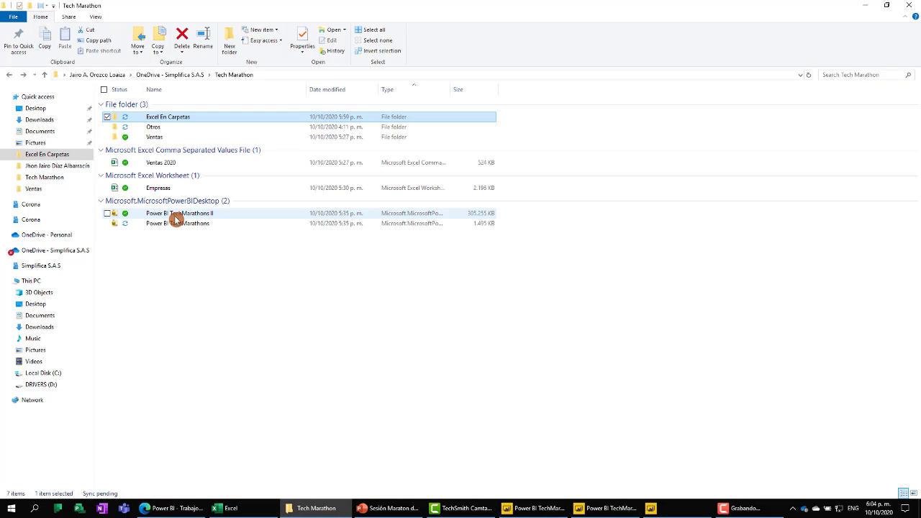
left_click(173, 138)
double_click(173, 138)
left_click_drag(164, 163, 148, 95)
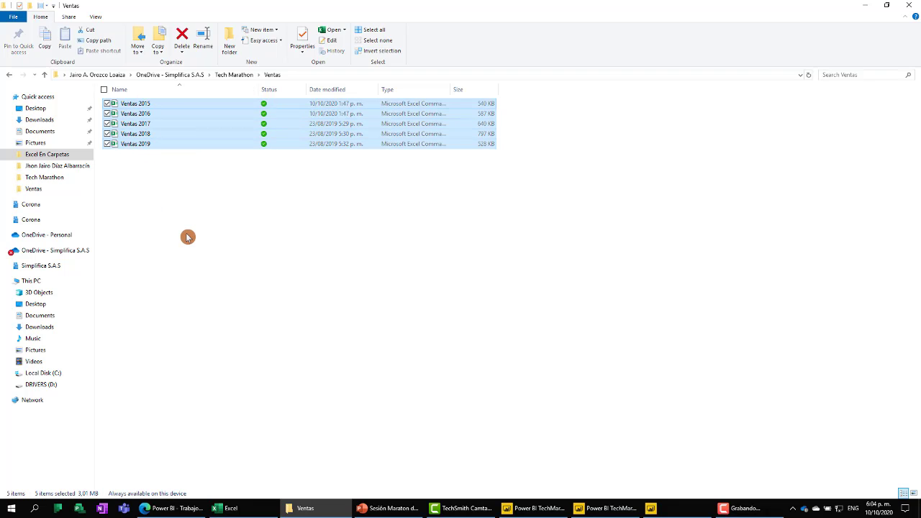
Step: Copy the Ventas 2020 CSV file from the Tech Marathon folder into its Ventas subfolder
key("alt+Up")
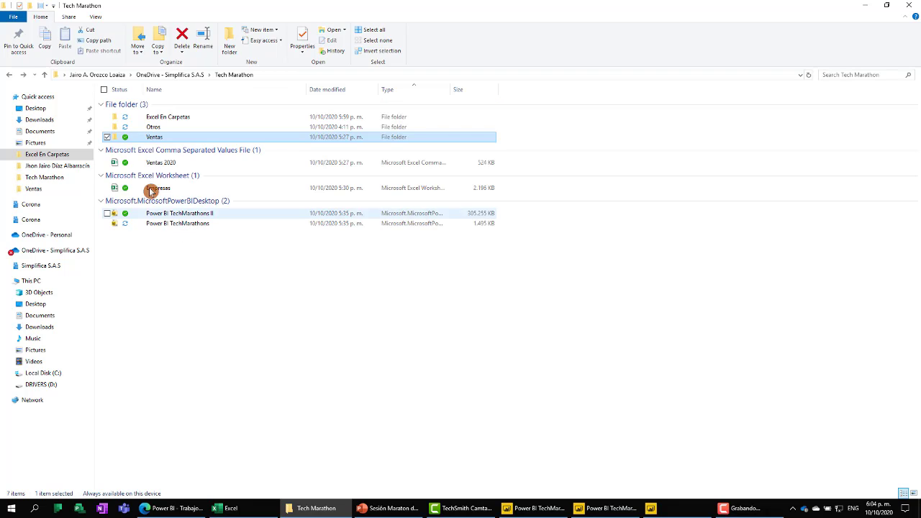
left_click(157, 166)
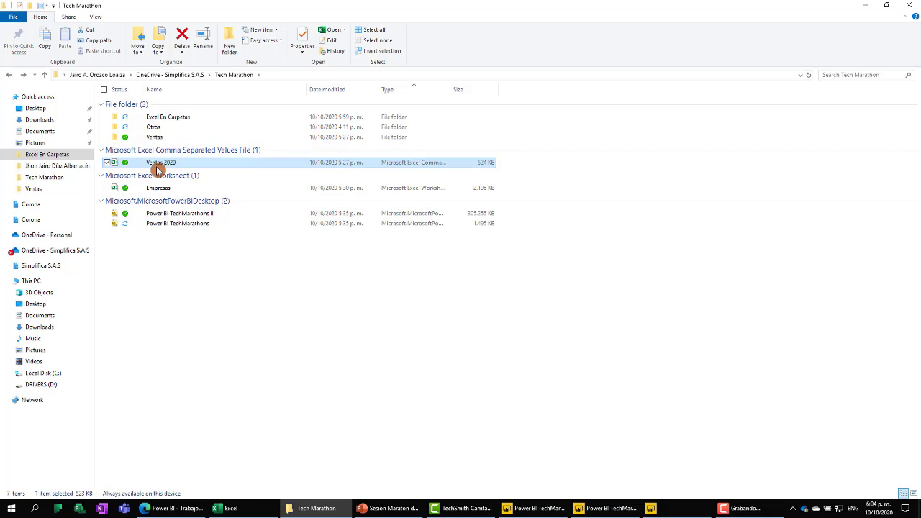
double_click(167, 138)
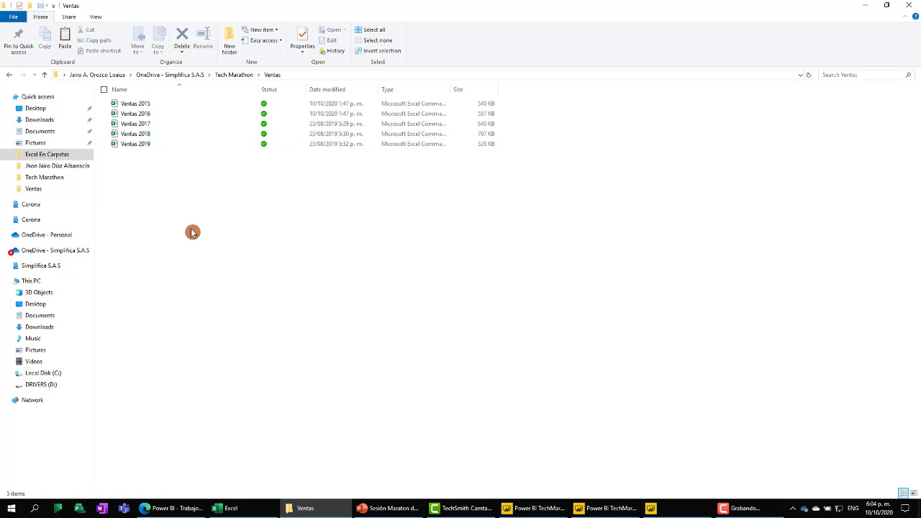
key("ctrl+v")
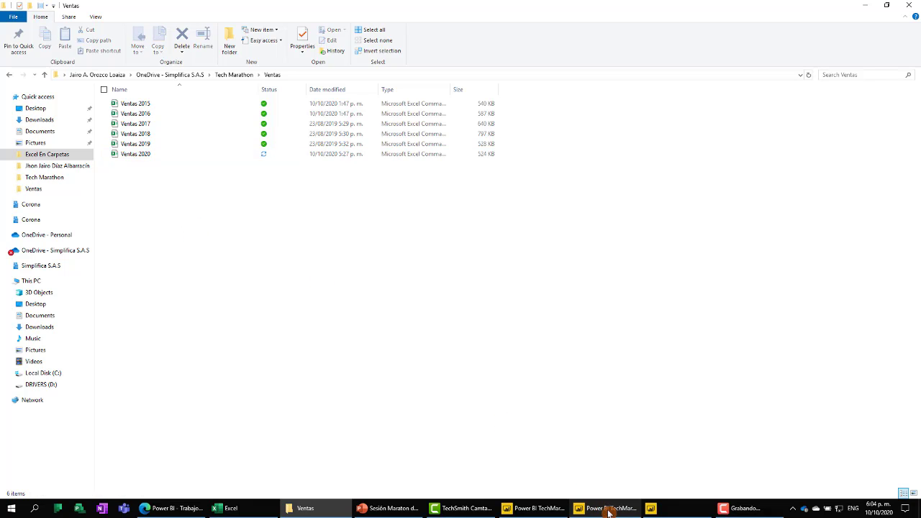
Step: Switch to the Power BI TechMarathons report and check the Ventas page chart for 2020 data, clearing the year filter after the check
left_click(534, 508)
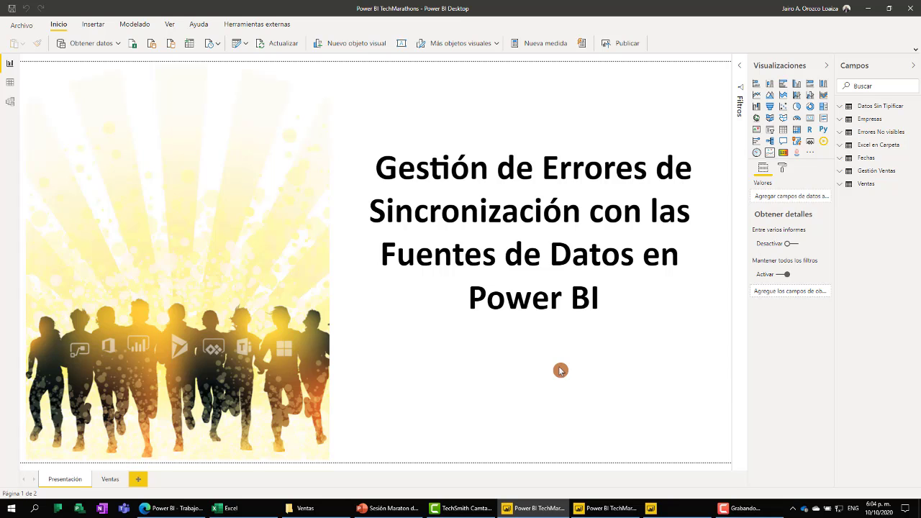
left_click(107, 480)
mouse_move(369, 280)
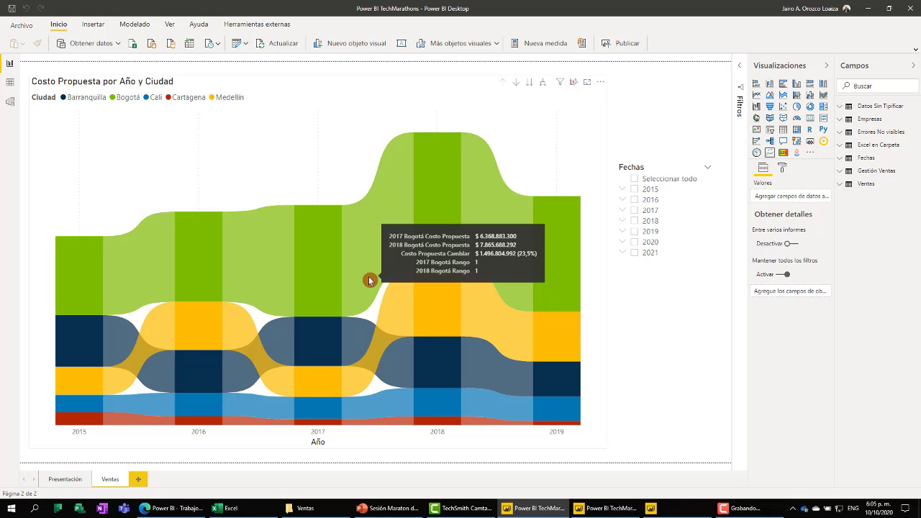
left_click(552, 169)
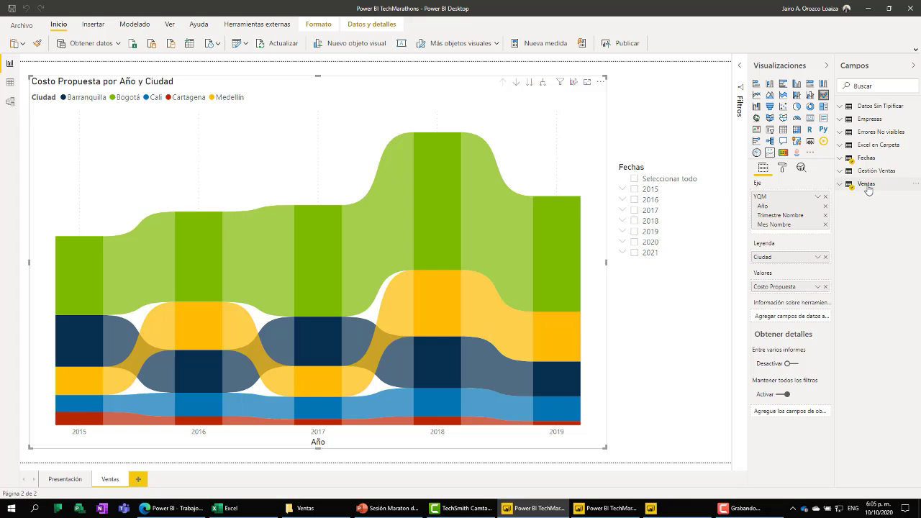
mouse_move(868, 189)
left_click(649, 245)
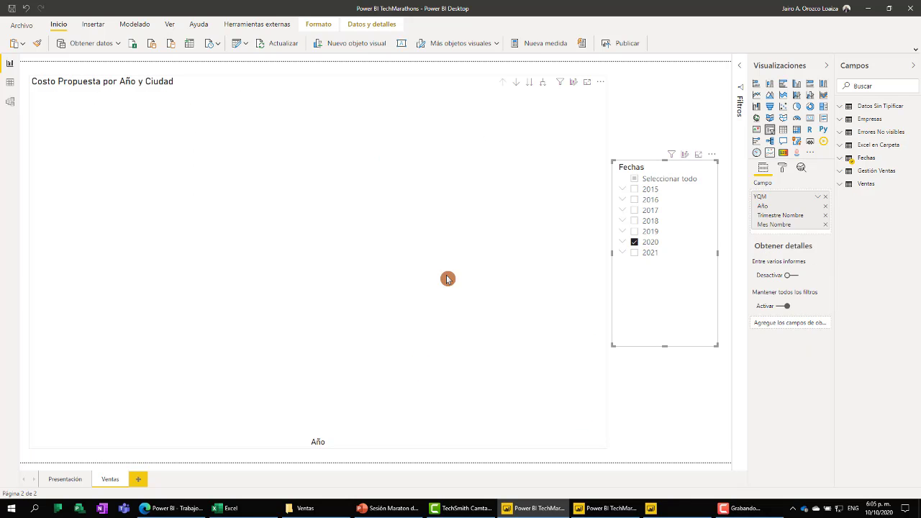
left_click(650, 246)
left_click(590, 391)
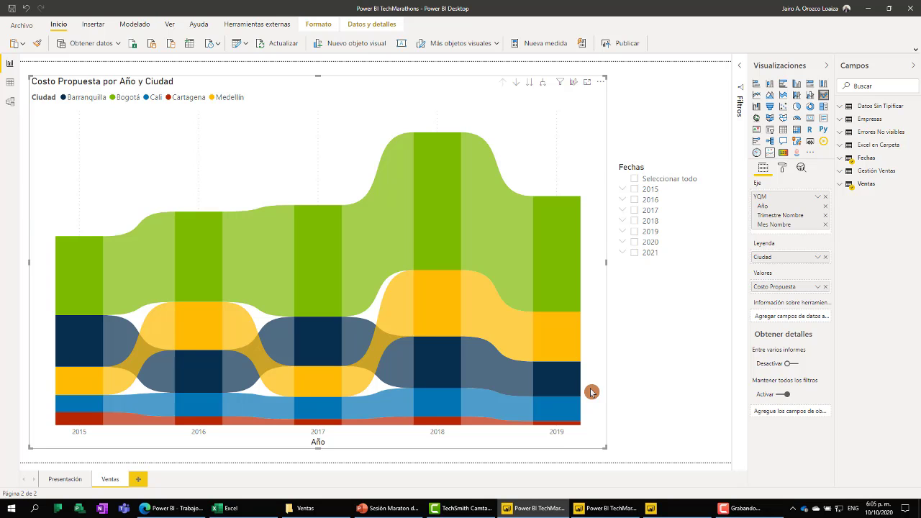
Step: Display the rows of the Ventas table in the data view of the Power BI TechMarathons report
left_click(10, 83)
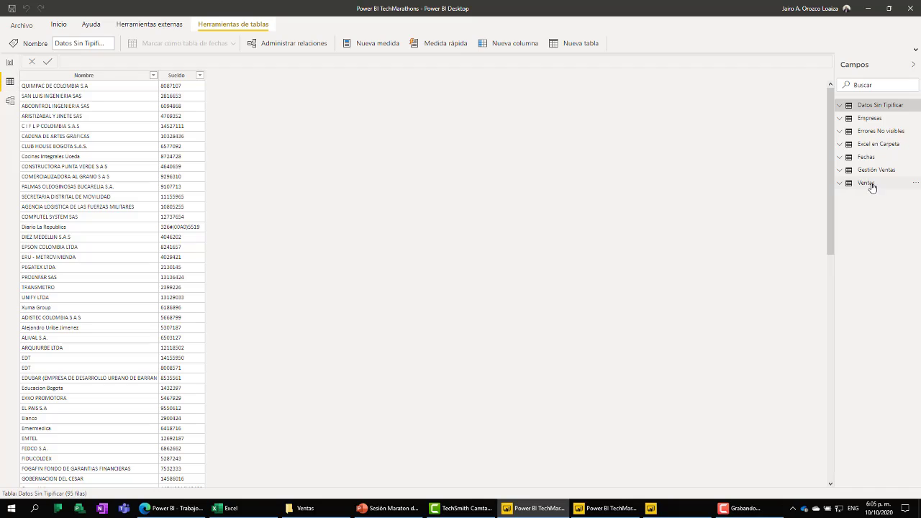
left_click(872, 186)
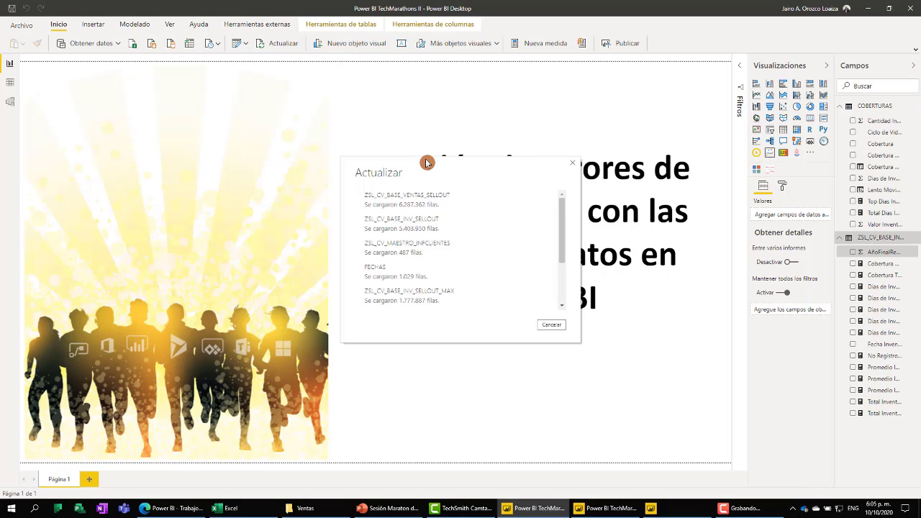
left_click(587, 508)
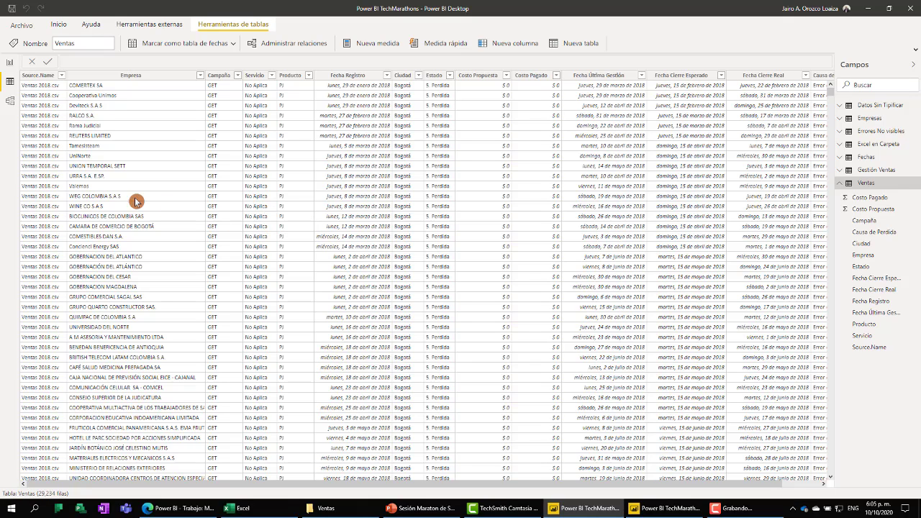
Step: Check which source files the Ventas table's Source.Name column contains and examine the model relationship between the Fechas and Ventas tables
left_click(40, 75)
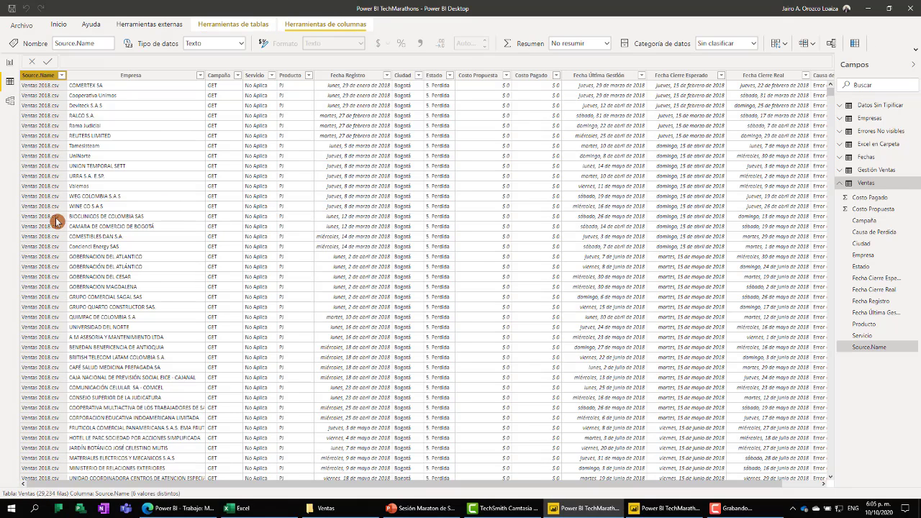
left_click(62, 76)
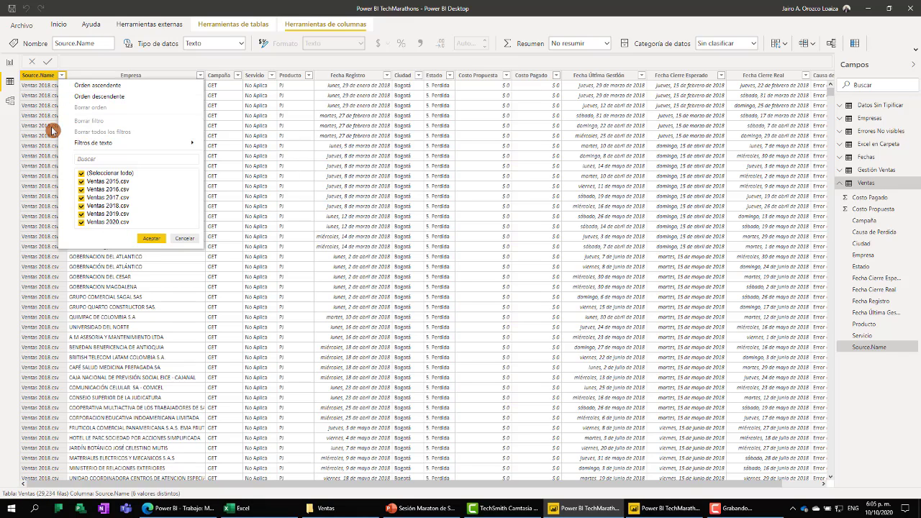
left_click(10, 100)
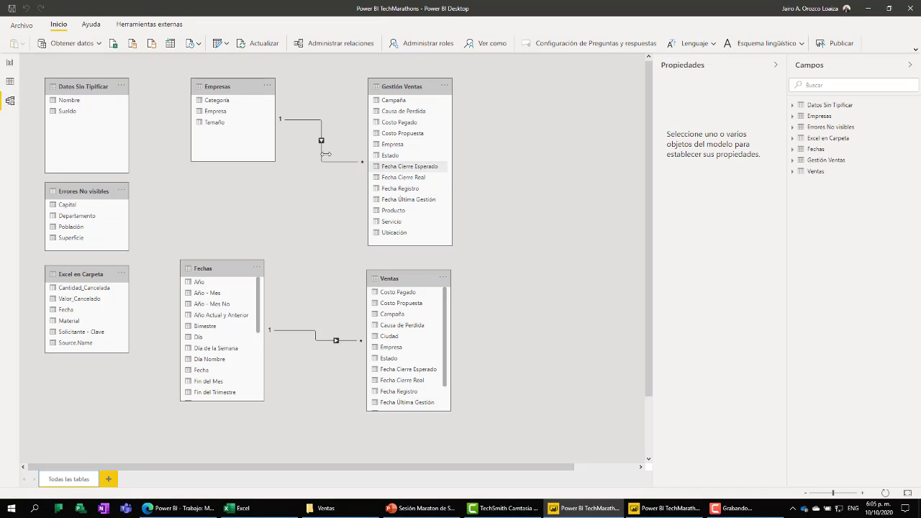
left_click(238, 268)
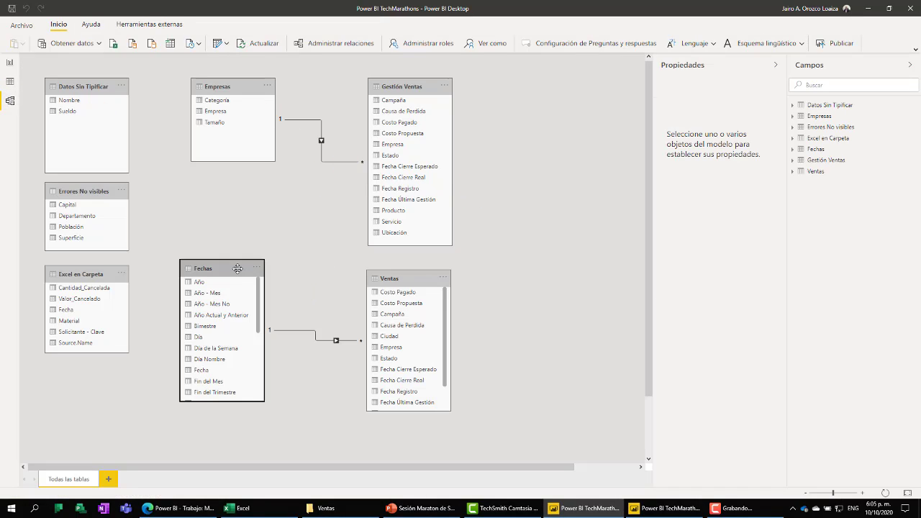
left_click(403, 279)
left_click(331, 343)
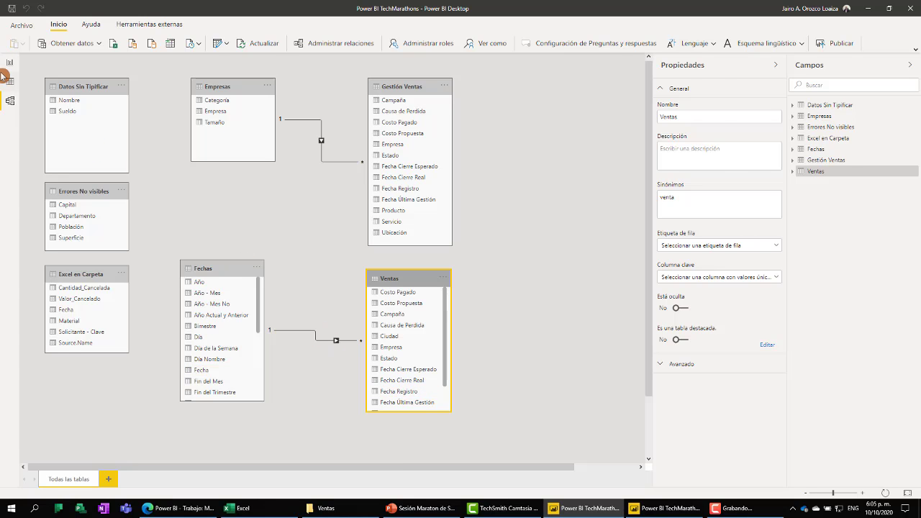
Step: Filter the Ventas table in the data view to Source.Name Ventas 2020.csv and select the Fecha Registro column for inspection
left_click(10, 82)
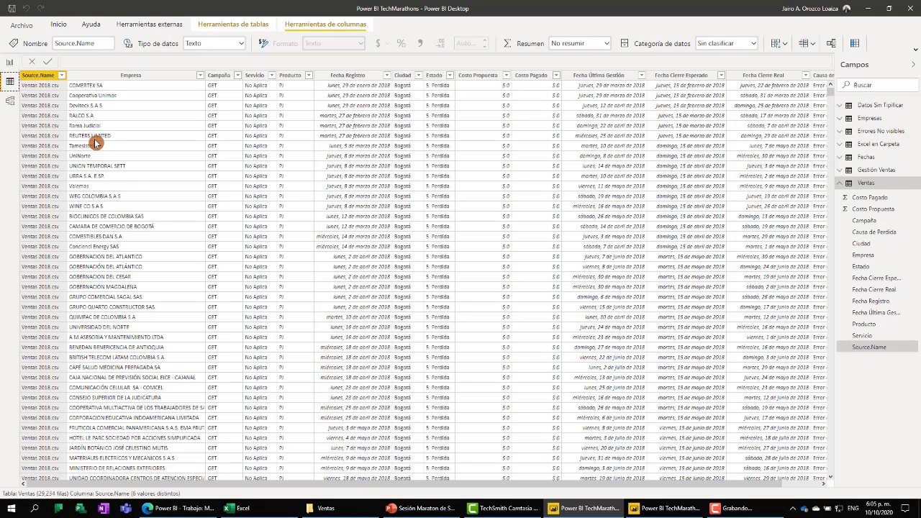
left_click(365, 78)
left_click(62, 76)
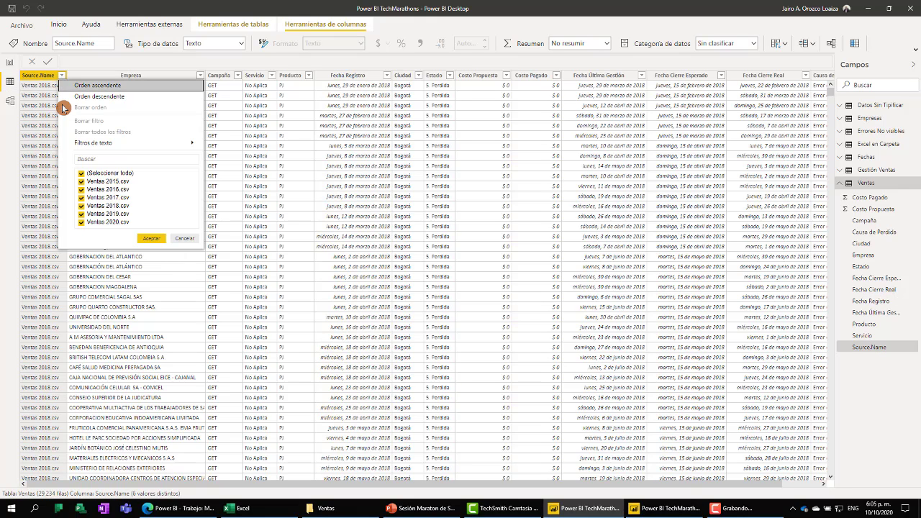
left_click(105, 222)
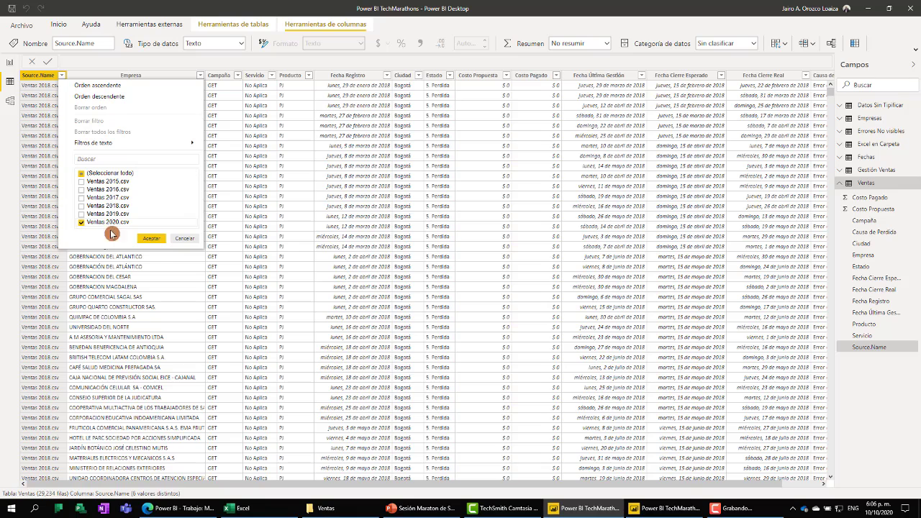
left_click(152, 240)
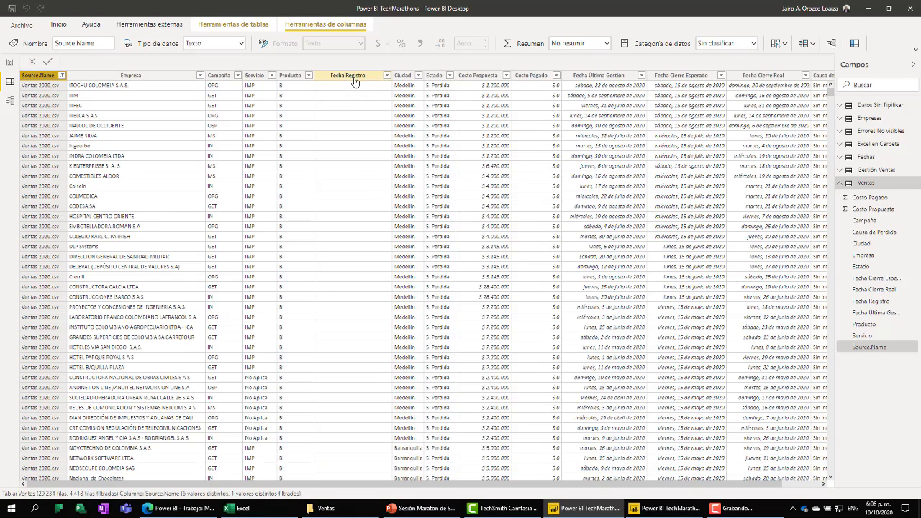
left_click(355, 76)
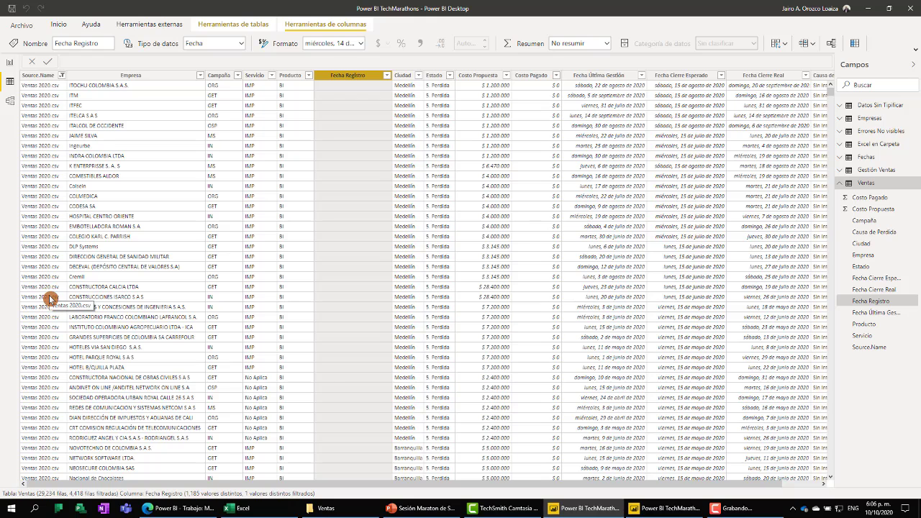
Step: Open the Ventas 2020 CSV from the Ventas folder in Excel and compare its widened Fecha de Registro column with Power BI's Fecha Registro
left_click(349, 512)
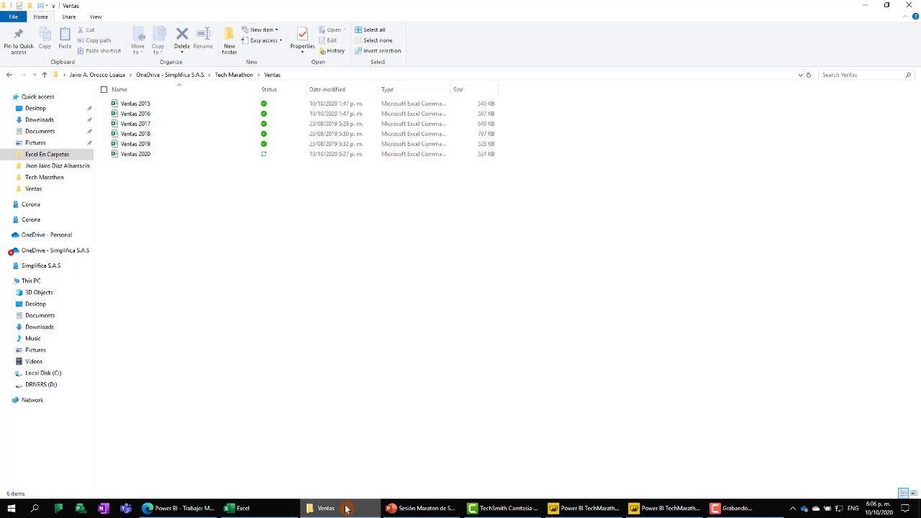
double_click(155, 153)
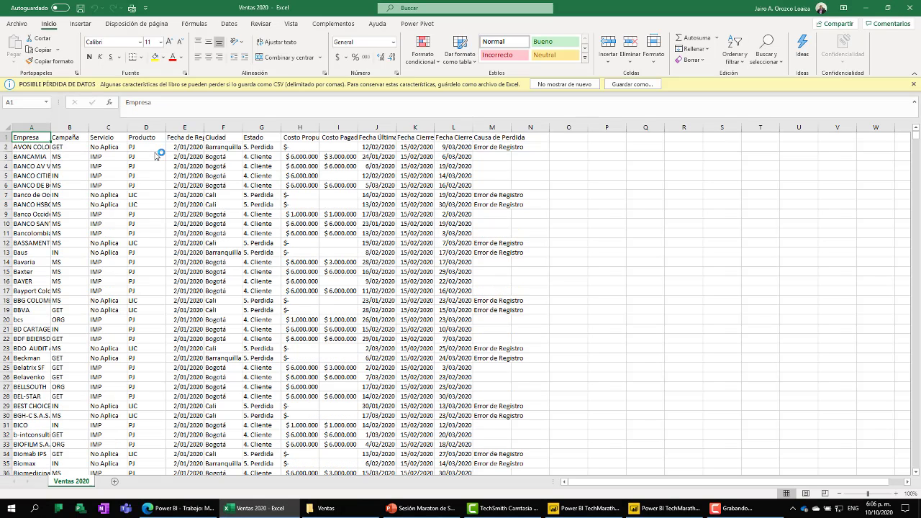
left_click_drag(205, 129, 289, 129)
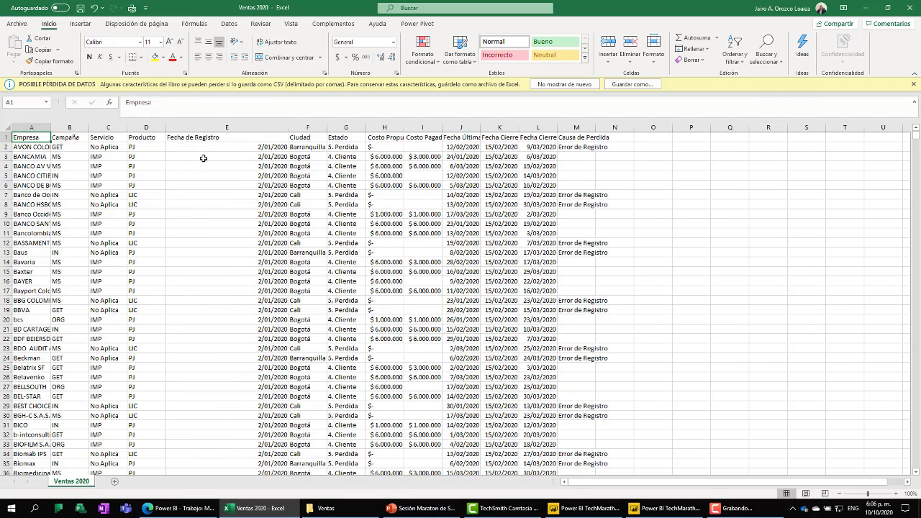
left_click(211, 128)
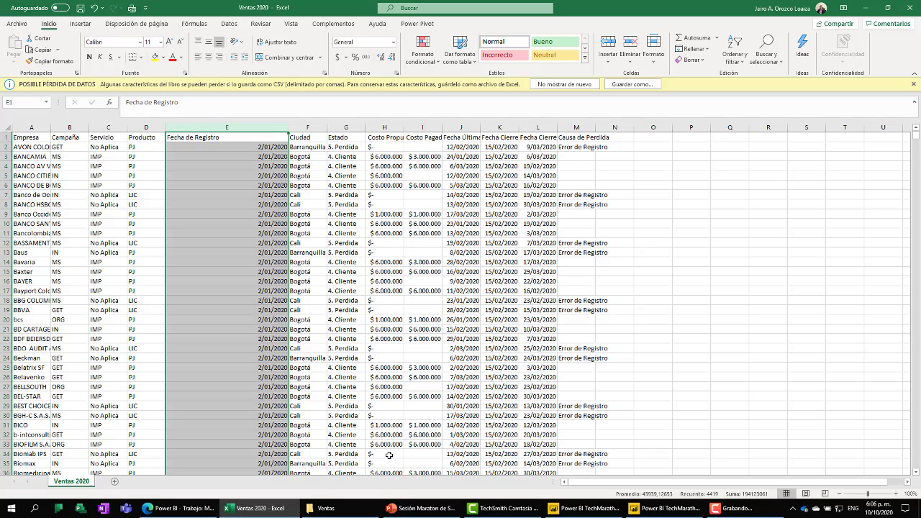
left_click(607, 510)
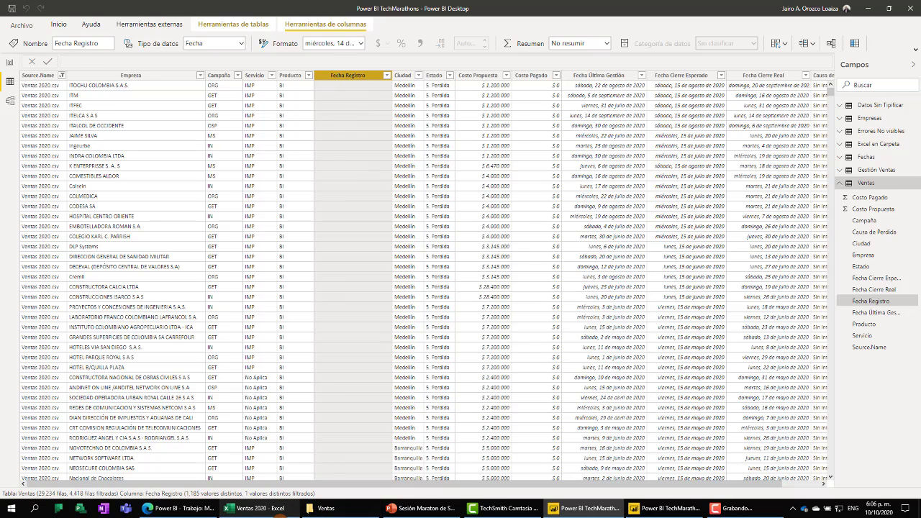
left_click(255, 508)
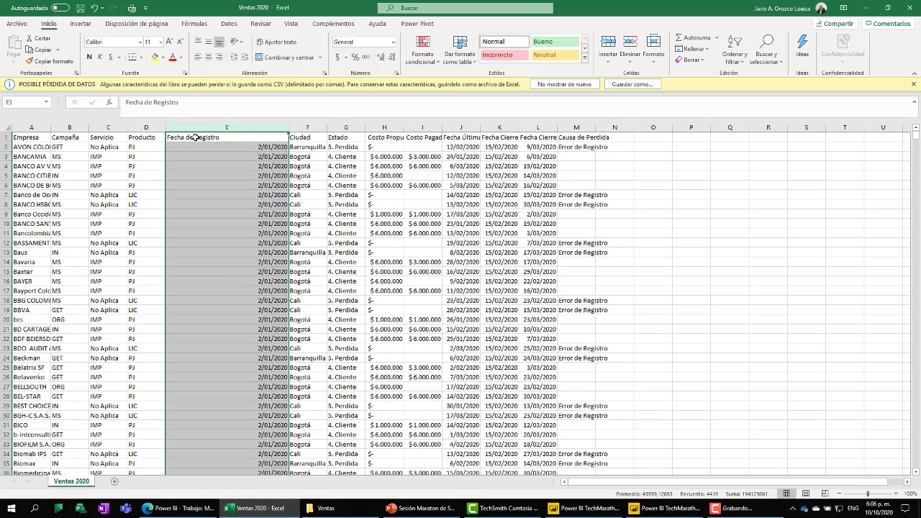
Step: Rename the header in cell E1 of the Ventas 2020 file to Fecha Registro, then save and close the file
double_click(190, 137)
key("BackSpace")
key("BackSpace")
key("BackSpace")
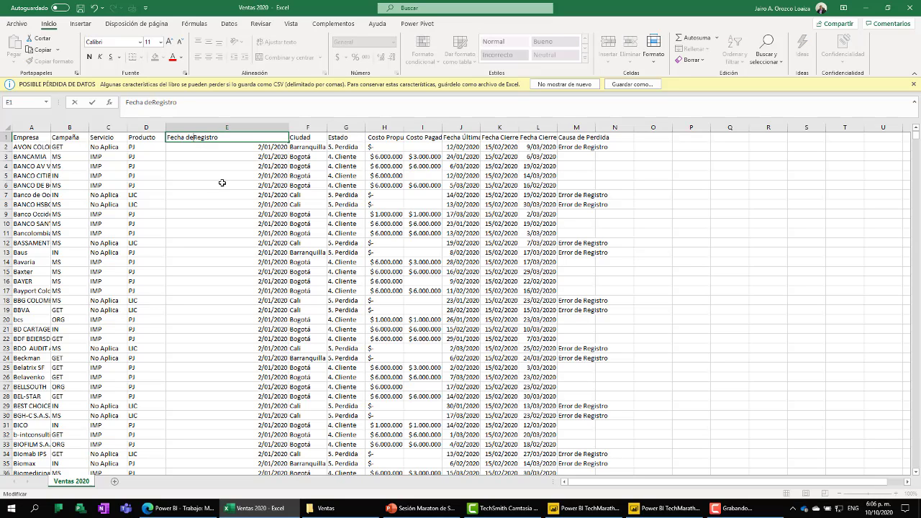
key("Return")
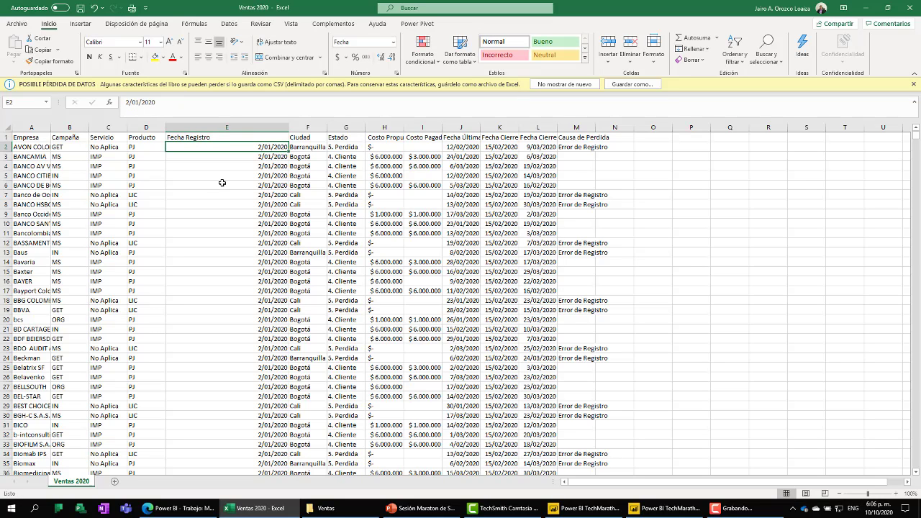
key("ctrl+s")
key("ctrl+w")
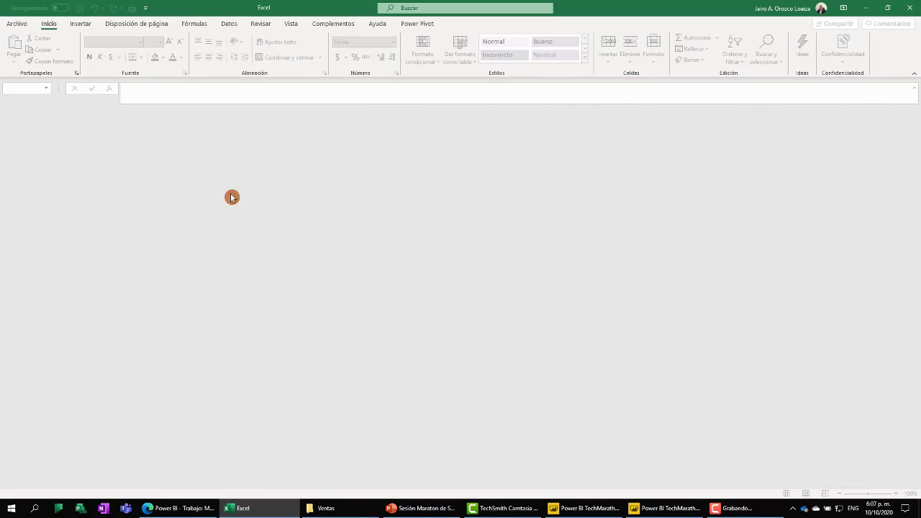
Step: Switch to the Power BI TechMarathons report and refresh the data of the Ventas table
left_click(570, 513)
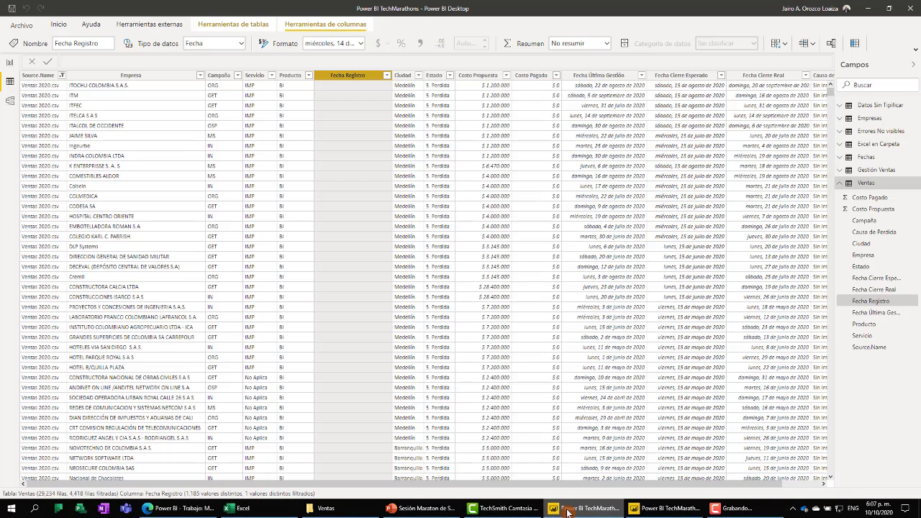
right_click(867, 182)
left_click(845, 231)
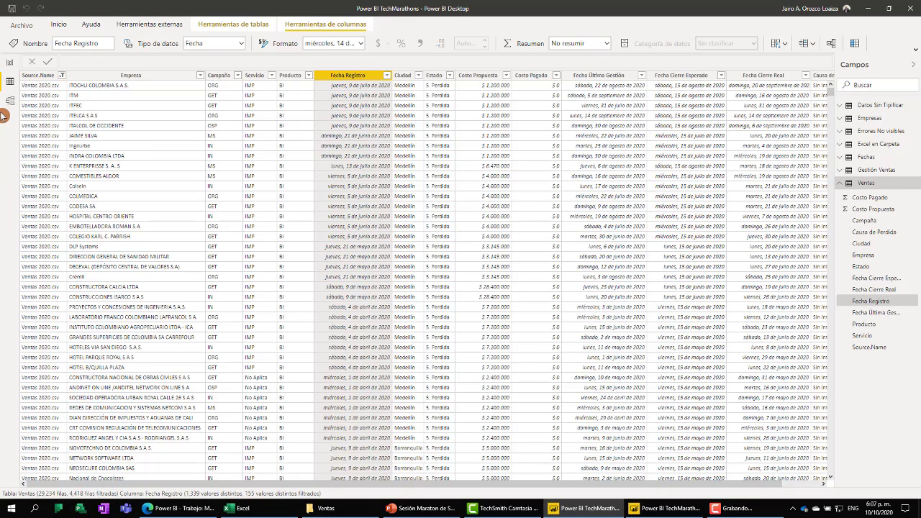
Step: Check the Ventas page chart for 2020 data by expanding it to quarters and months, then return it to the year level
left_click(10, 64)
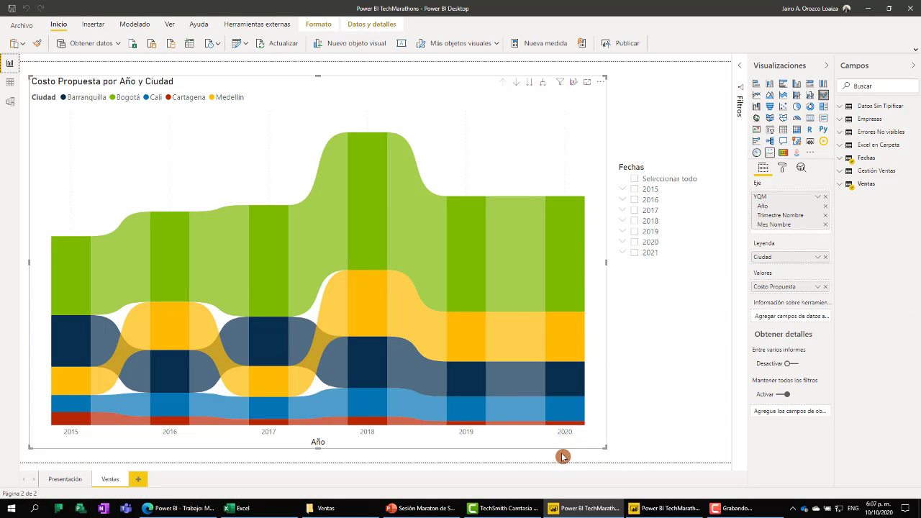
left_click(545, 84)
left_click(546, 86)
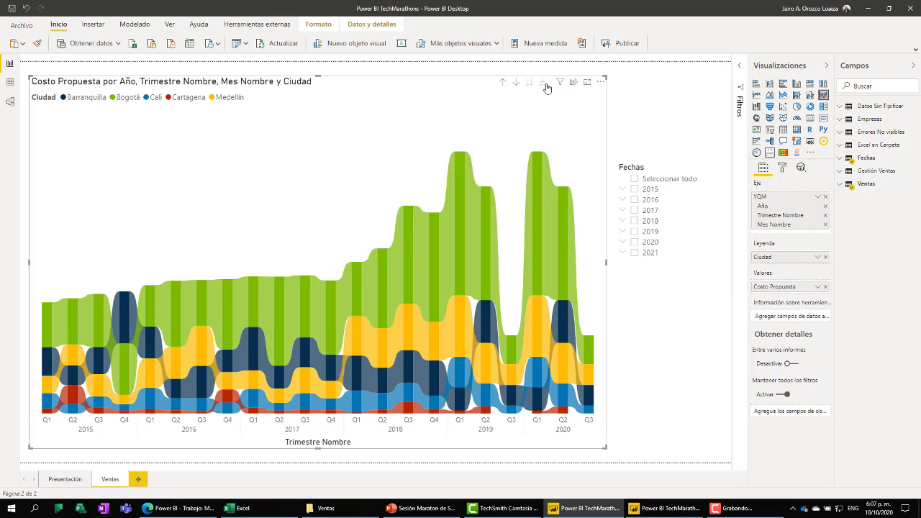
left_click(504, 83)
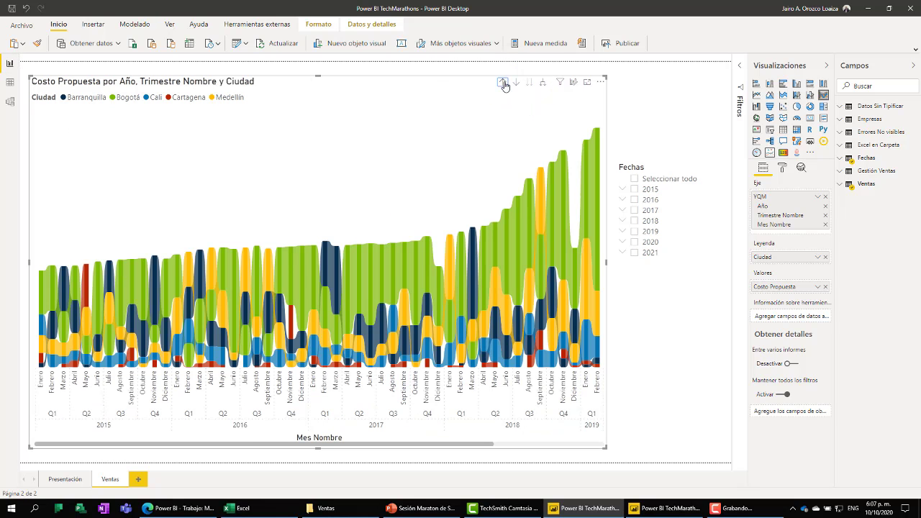
left_click(504, 84)
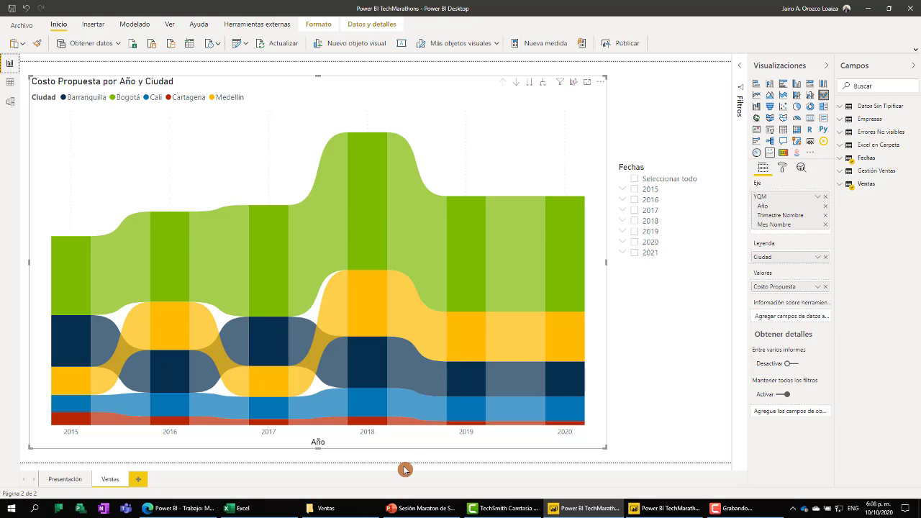
Step: Examine the relationship between the Empresas and Gestión Ventas tables in the model view
left_click(9, 101)
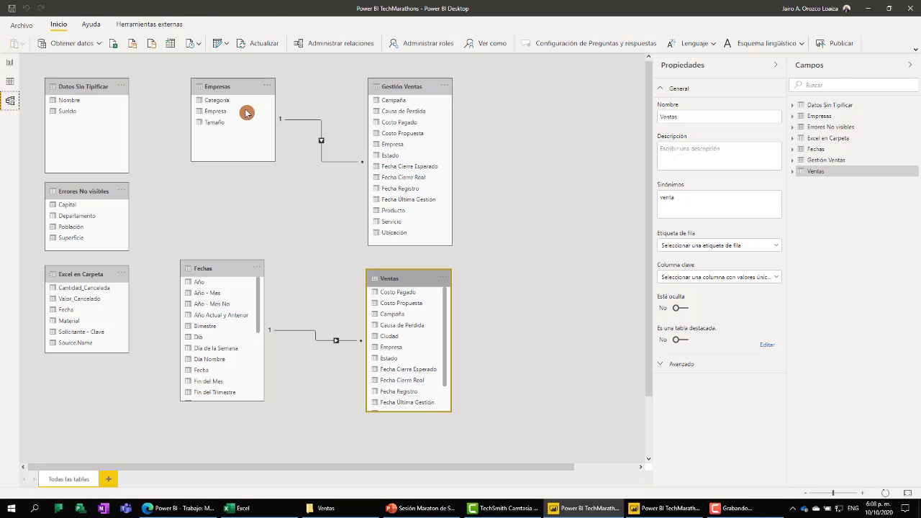
left_click(236, 87)
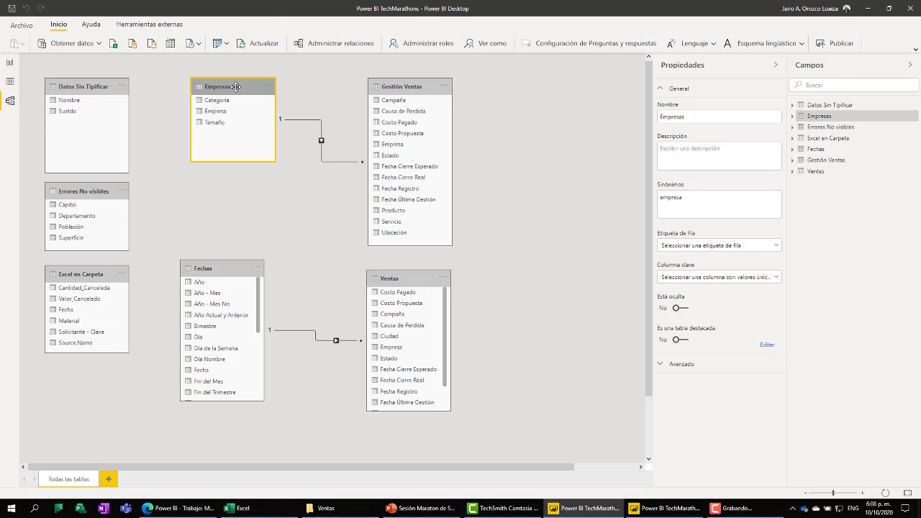
left_click(410, 87)
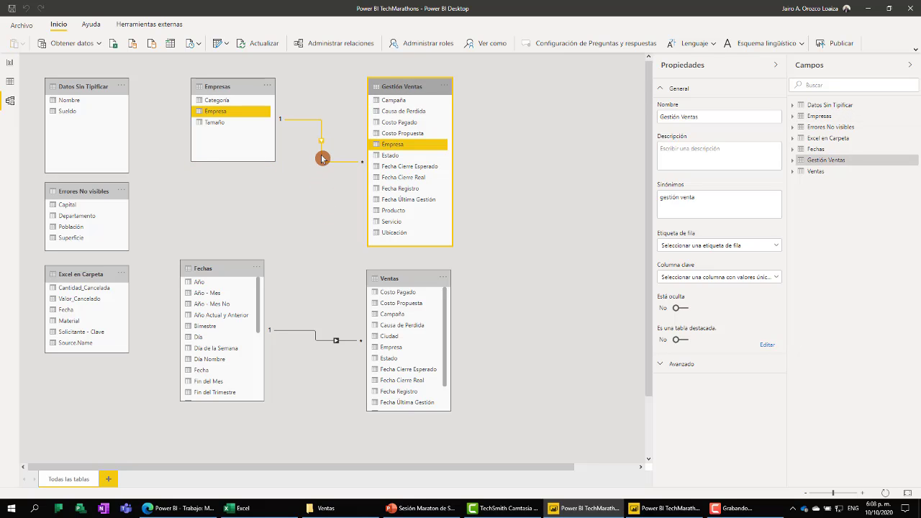
Step: Display the Empresas table in the data view, widen its Empresa column and review the company names listed there
left_click(10, 81)
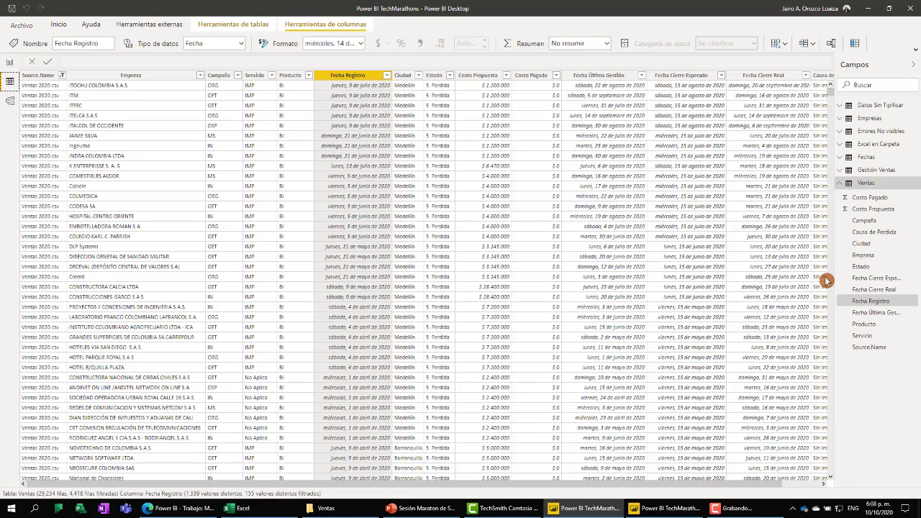
left_click(840, 184)
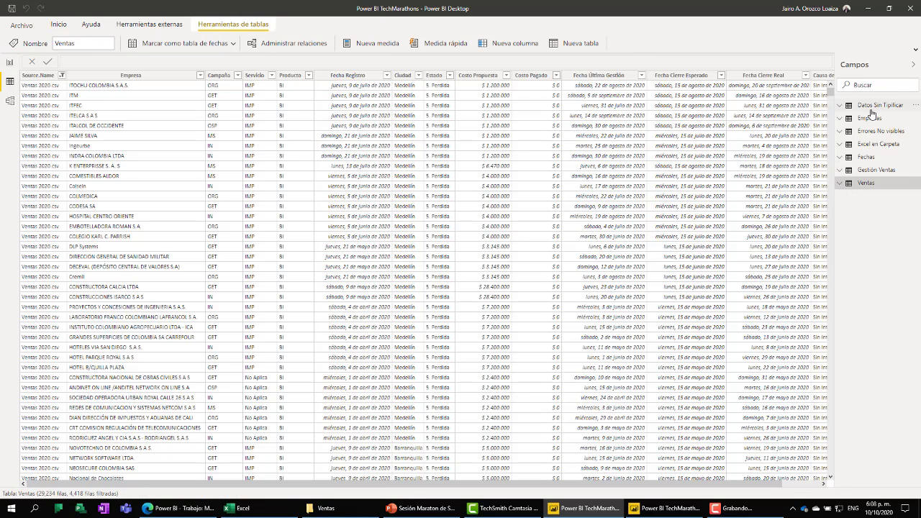
left_click(870, 119)
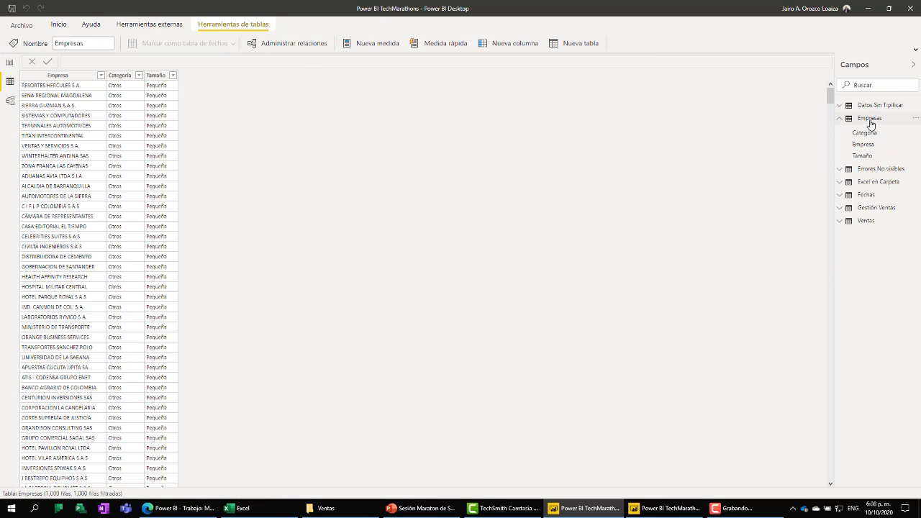
left_click(59, 75)
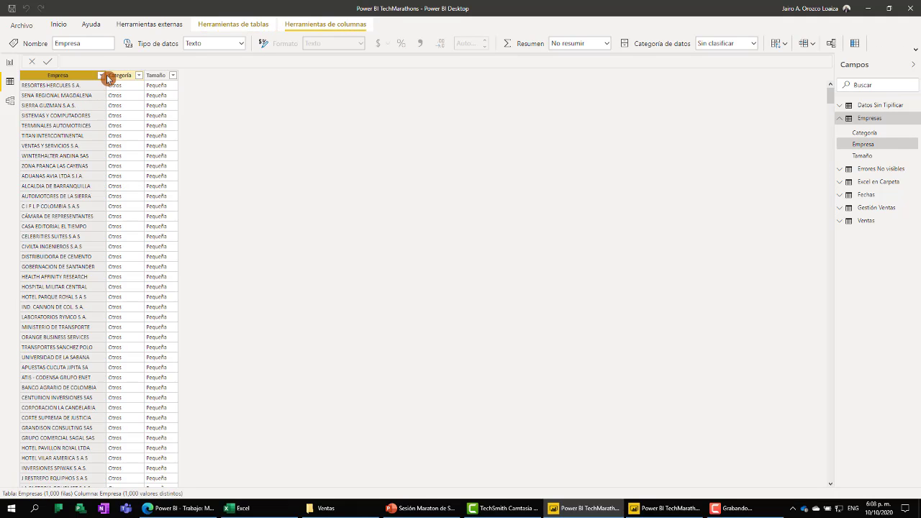
left_click_drag(106, 75, 225, 82)
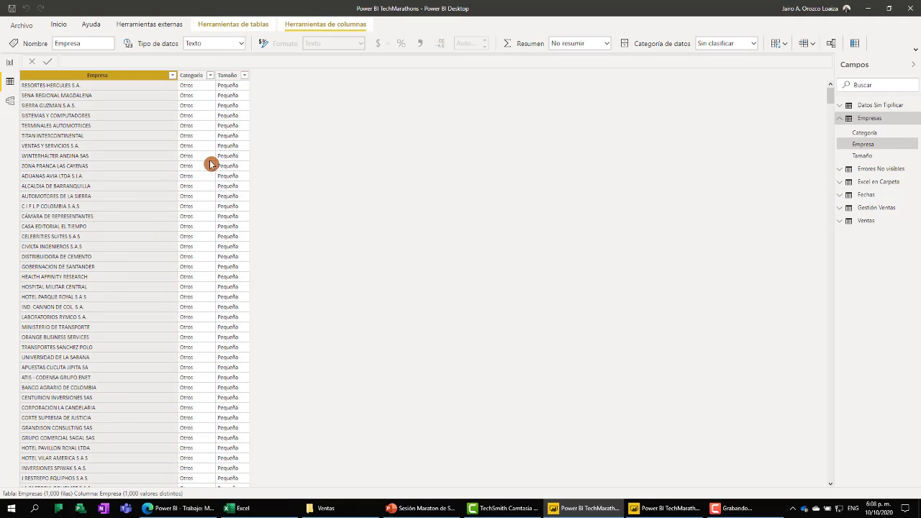
scroll(142, 302, "down", 2)
scroll(140, 324, "up", 1)
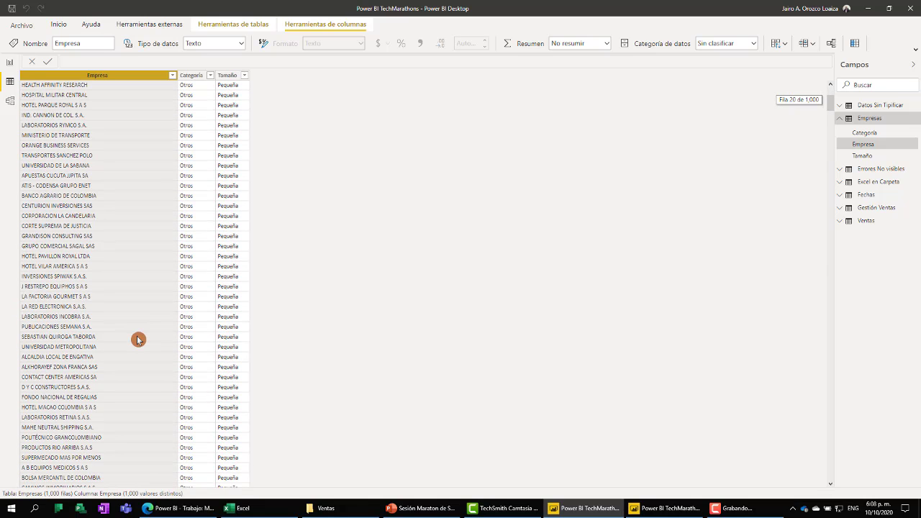
scroll(139, 340, "up", 1)
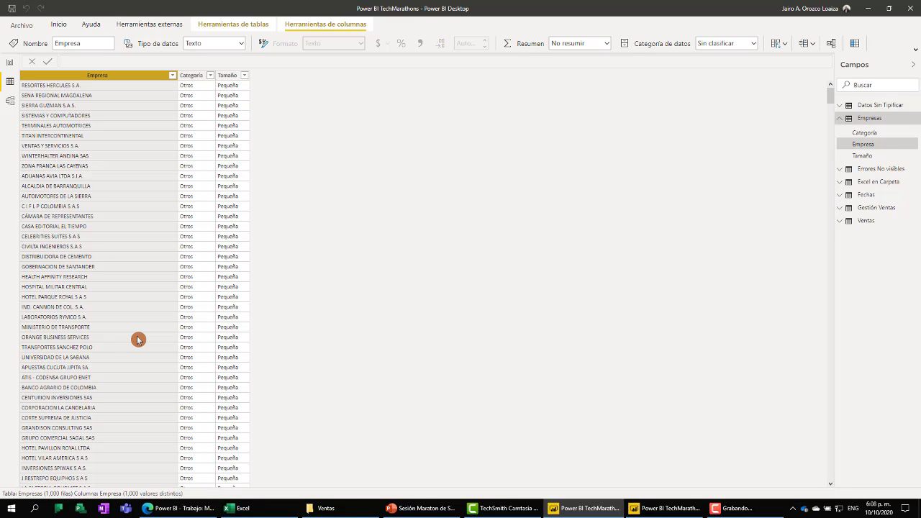
Step: Switch to File Explorer and open the Empresas workbook from the Tech Marathon folder
left_click(347, 513)
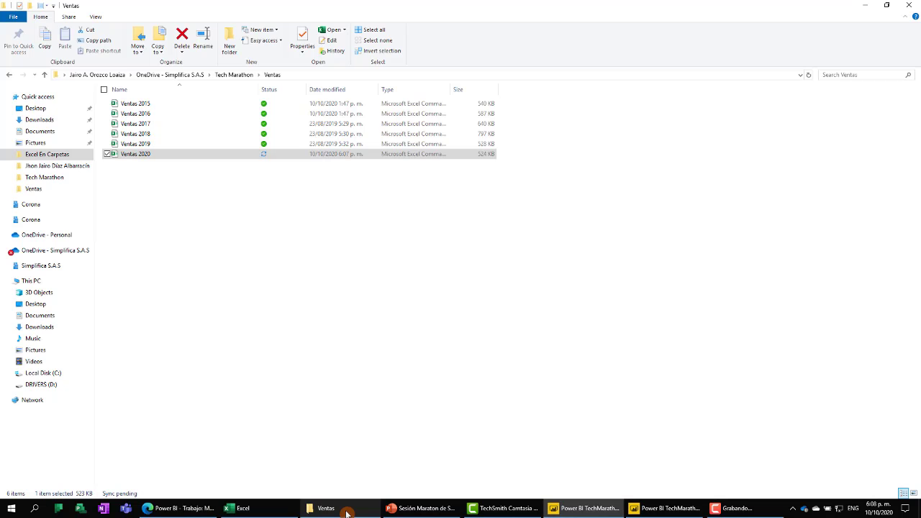
key("alt+Up")
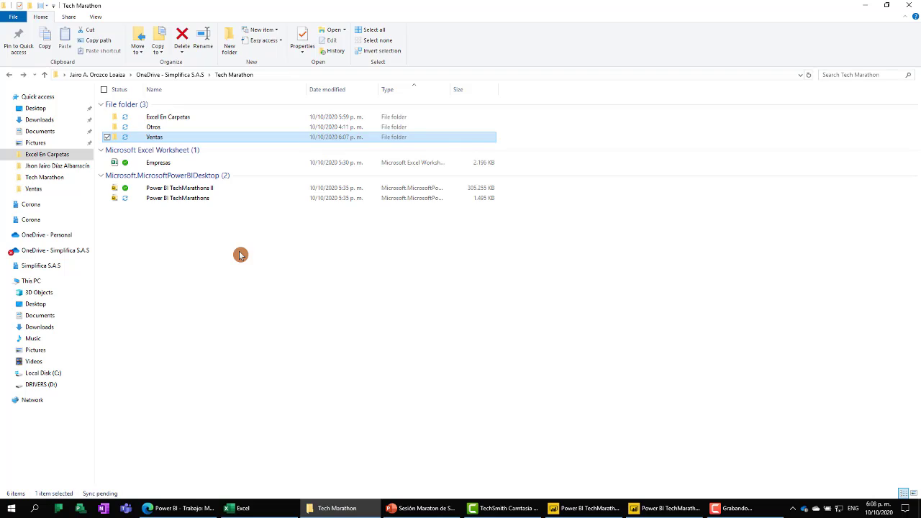
double_click(172, 165)
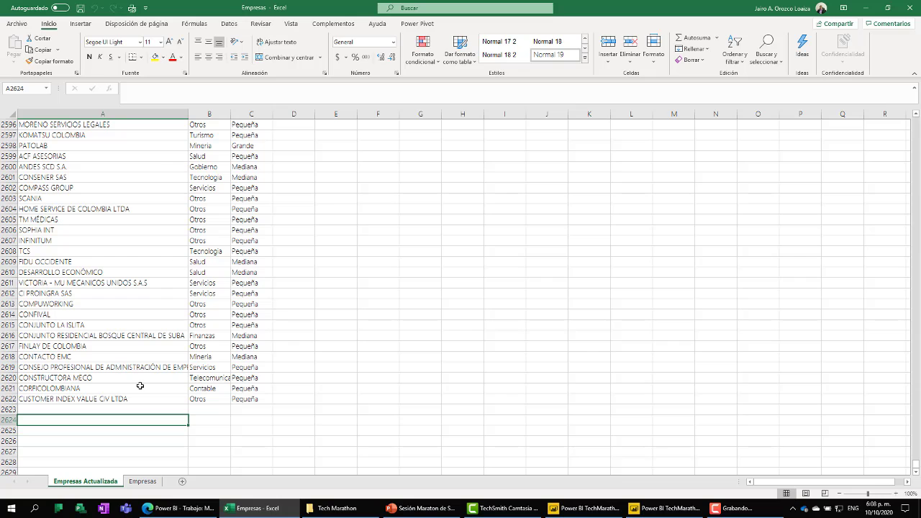
Step: Compare the ends of the company lists on the Empresas Actualizada and Empresas sheets
left_click(140, 386)
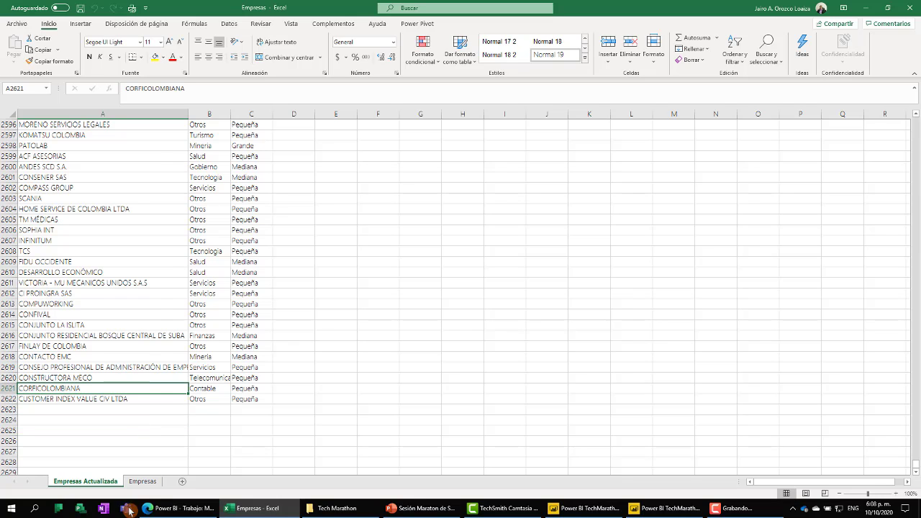
left_click(147, 482)
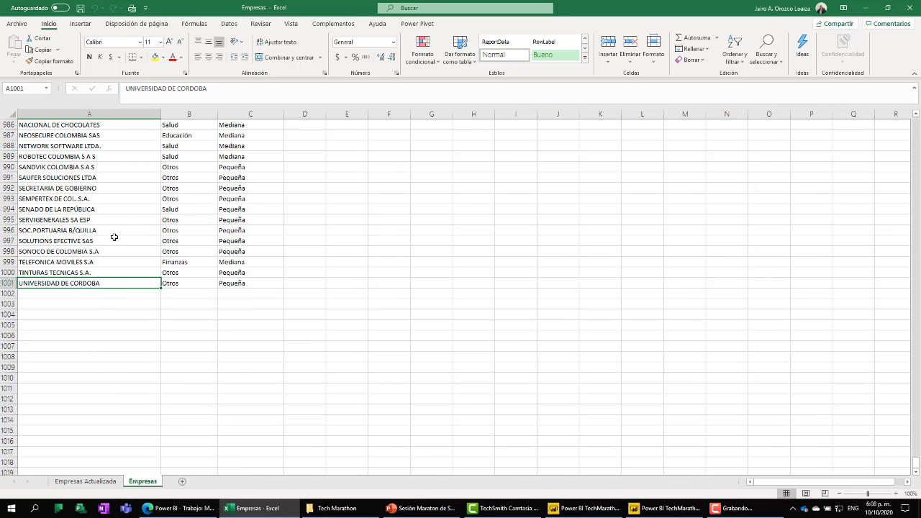
key("ctrl+Home")
key("ctrl+Down")
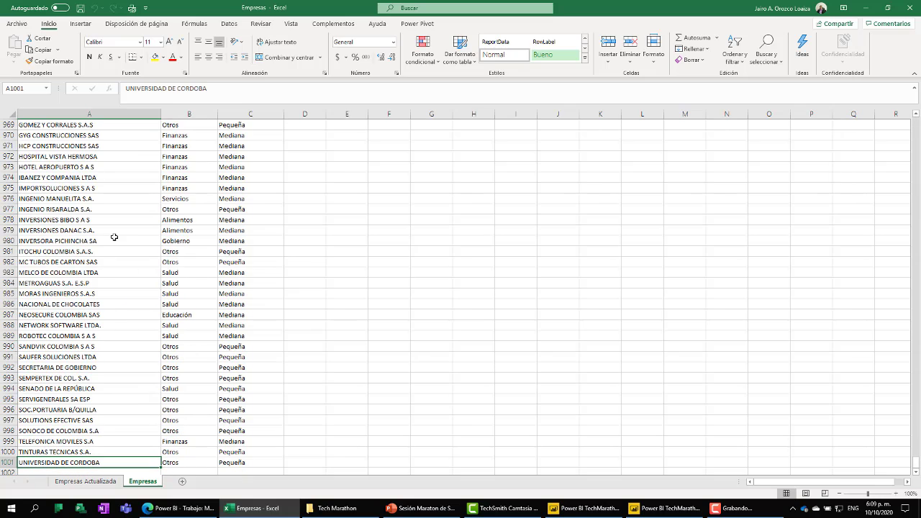
left_click(108, 481)
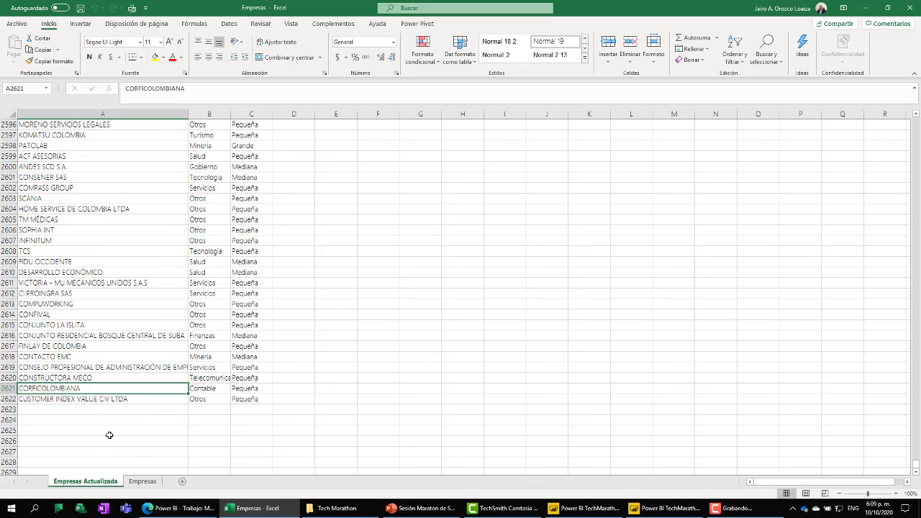
Step: Copy the complete three-column table from Empresas Actualizada over the Empresas sheet starting at A1, and save and close the workbook
key("ctrl+Home")
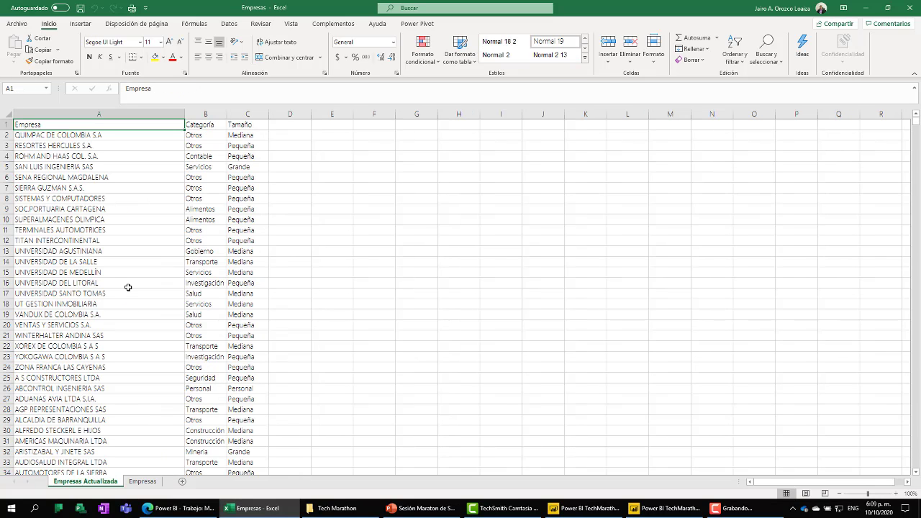
key("shift+Right")
key("shift+Right")
key("ctrl+shift+Down")
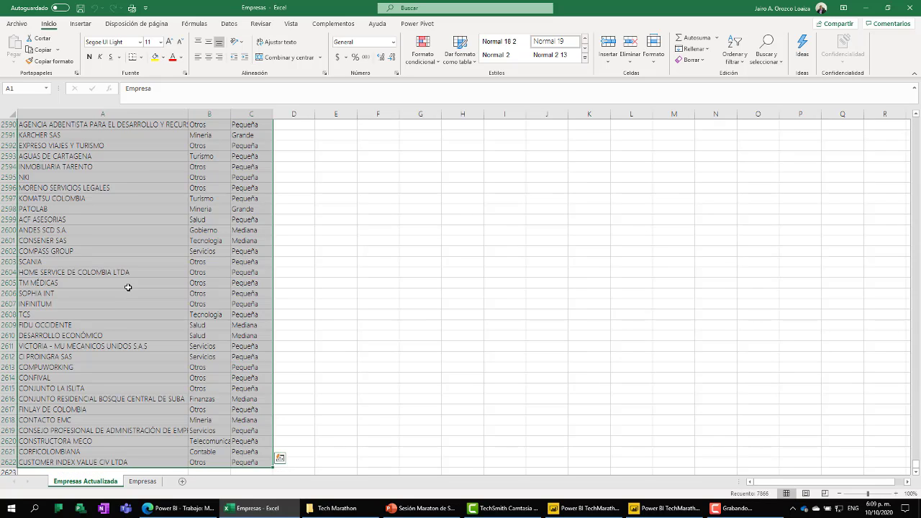
key("ctrl+c")
left_click(142, 481)
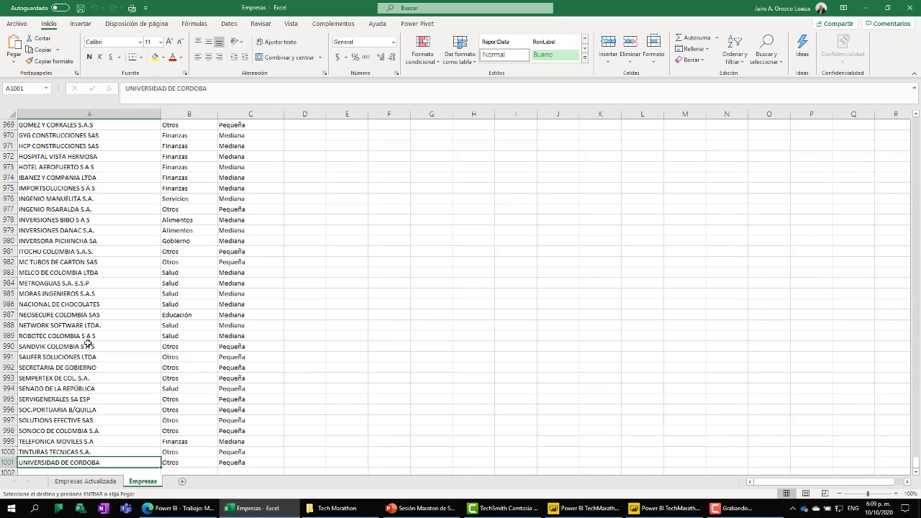
key("ctrl+Home")
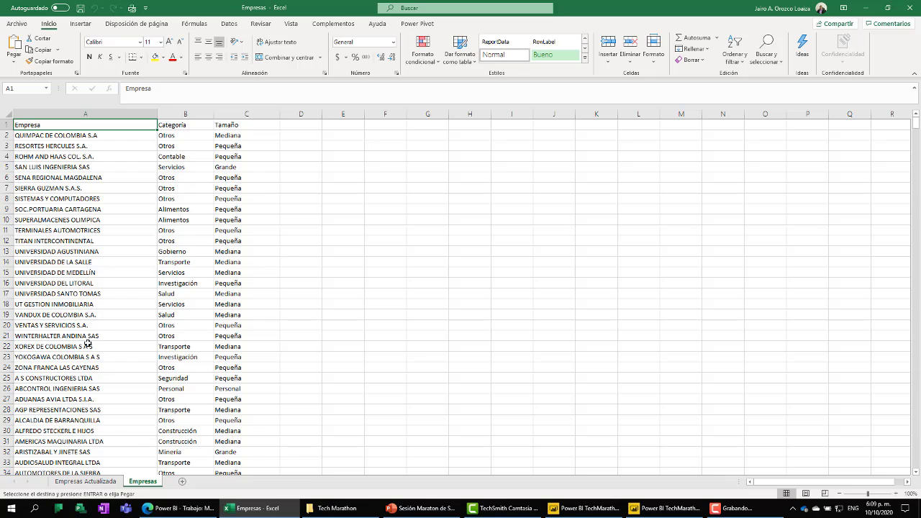
key("ctrl+v")
left_click(87, 344)
key("ctrl+Down")
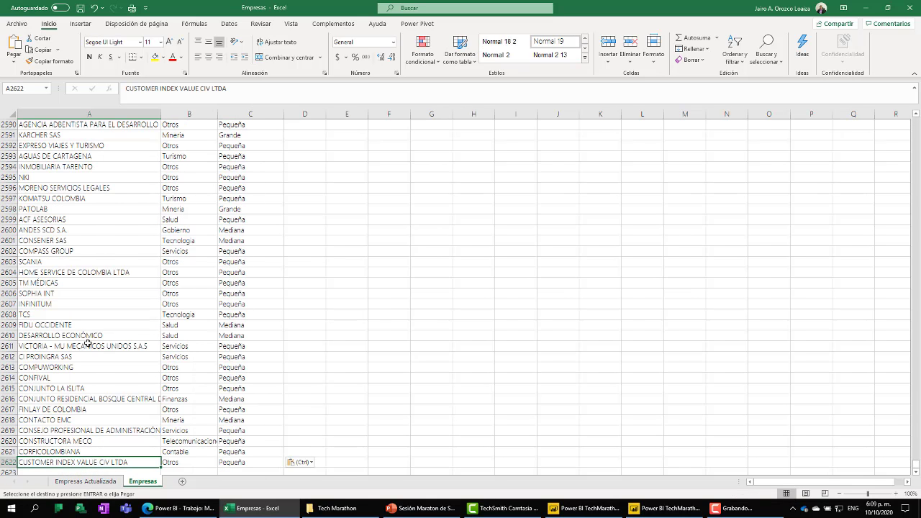
key("ctrl+s")
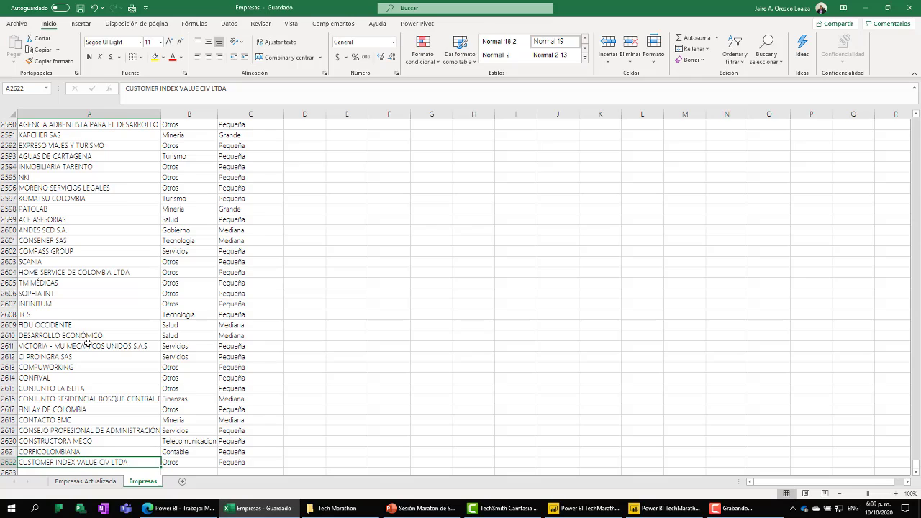
key("ctrl+w")
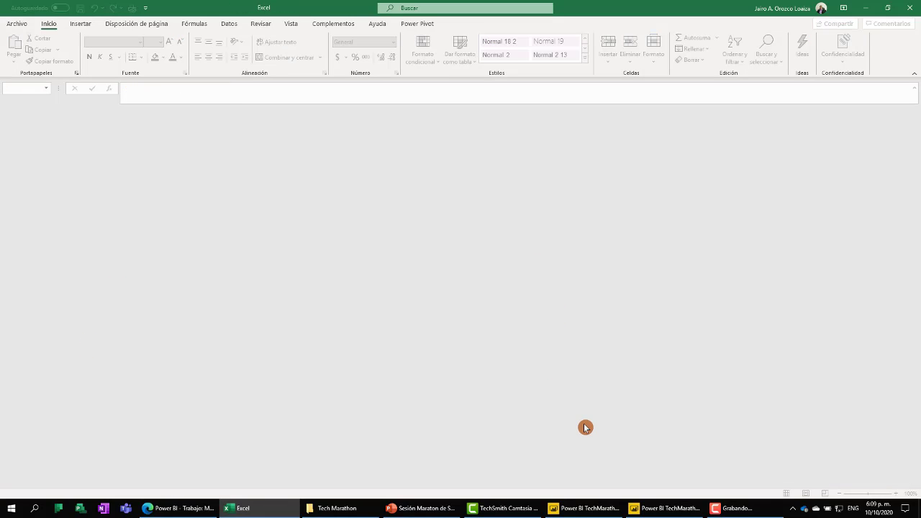
Step: Switch to the Power BI TechMarathons report and try to refresh the data of the Empresas table
left_click(598, 511)
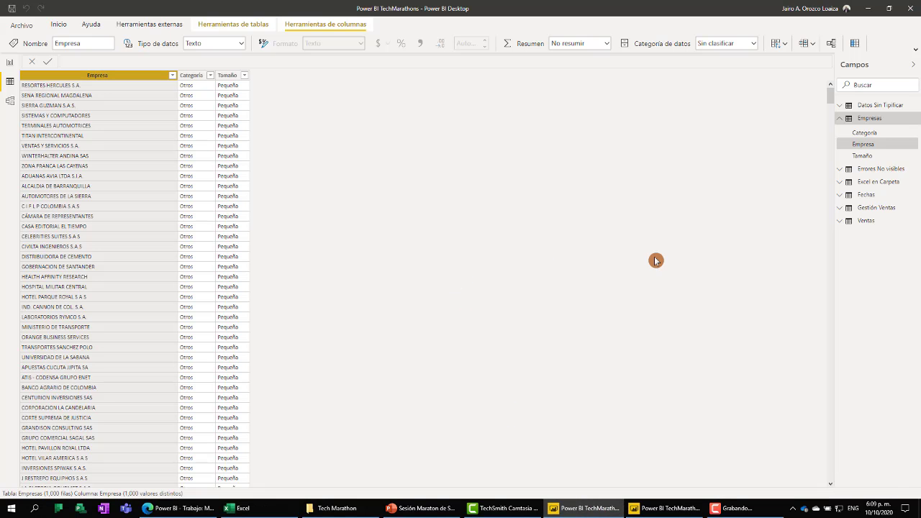
right_click(870, 119)
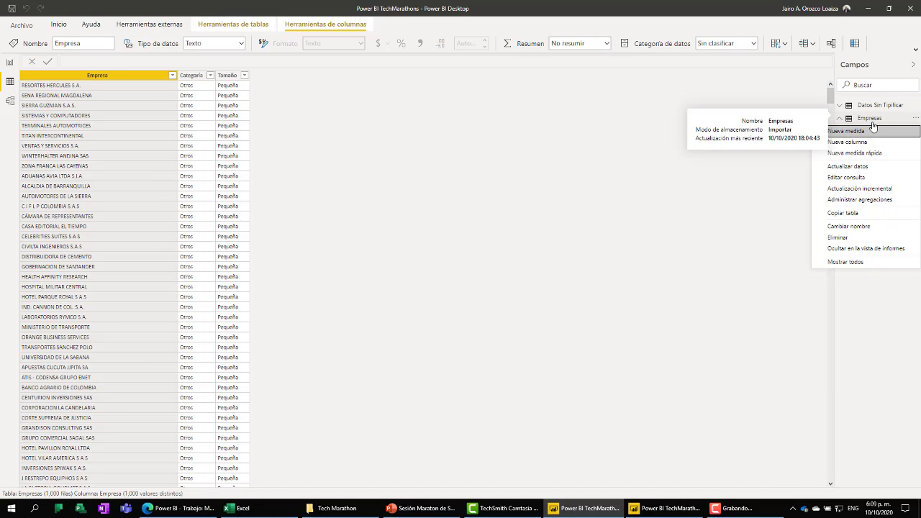
left_click(869, 171)
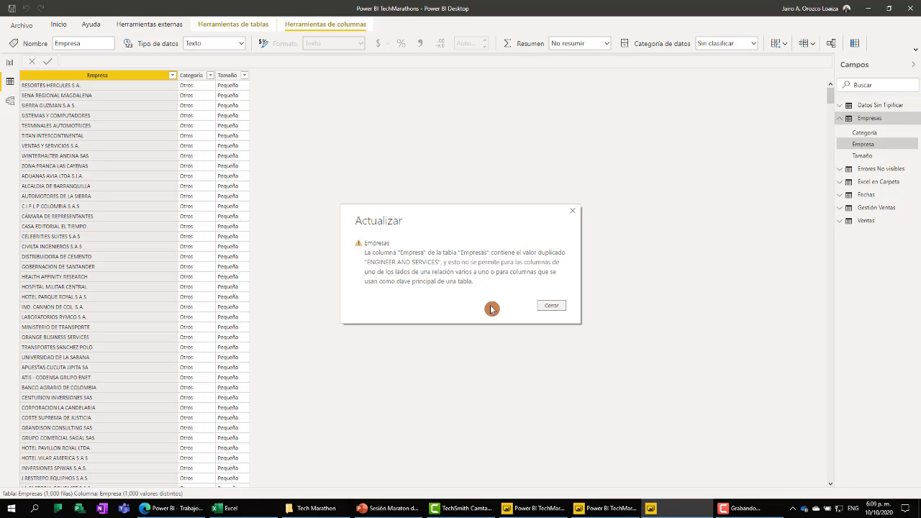
left_click(552, 306)
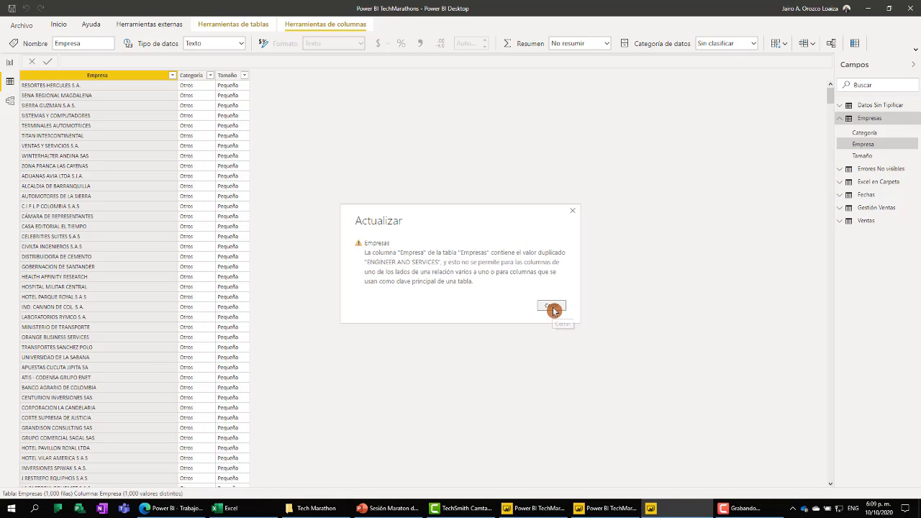
Step: Open the Empresas query in the Power Query editor and widen its Empresa column
left_click(59, 25)
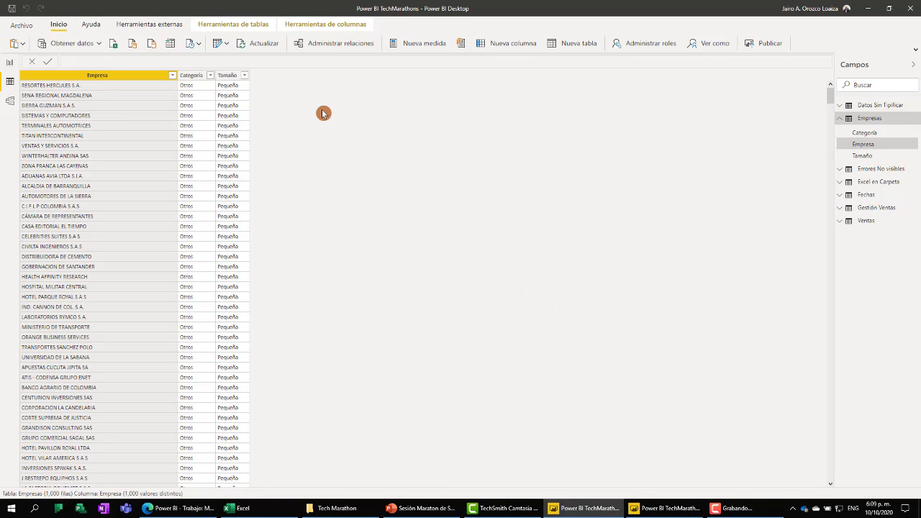
left_click(218, 46)
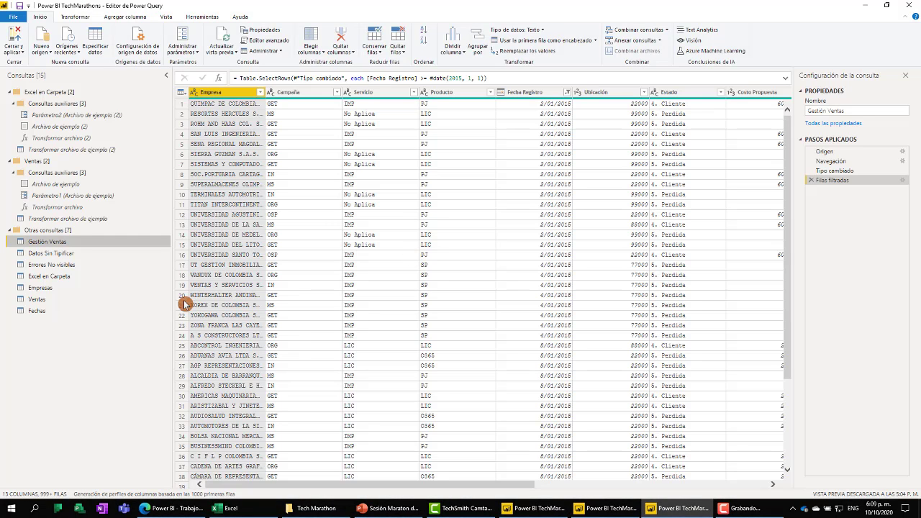
left_click(74, 289)
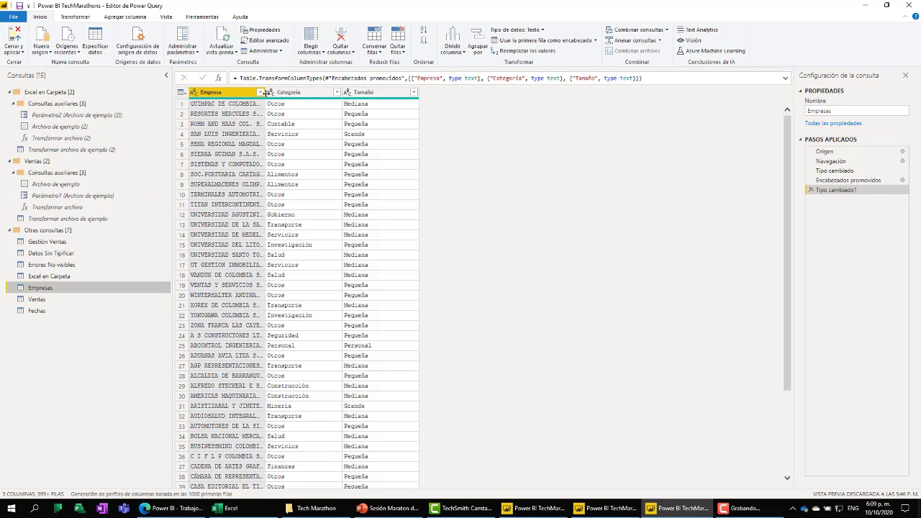
left_click_drag(265, 96, 314, 101)
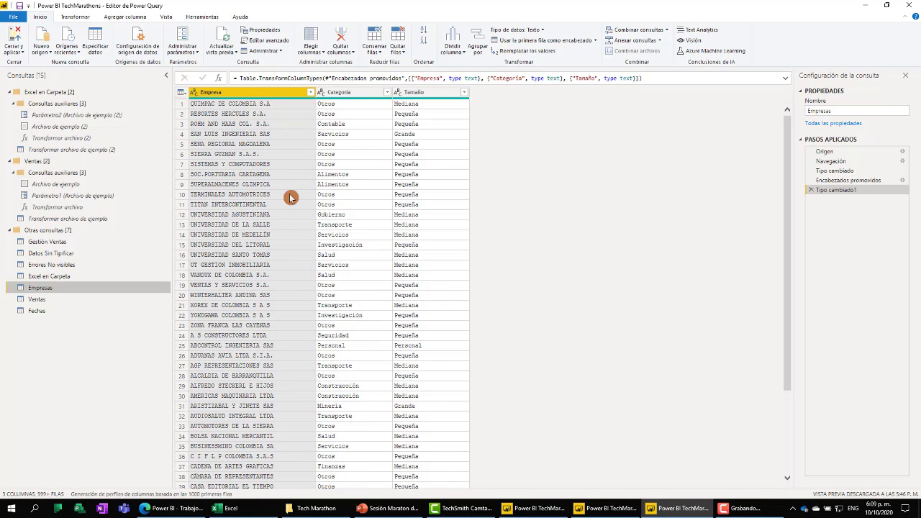
right_click(263, 98)
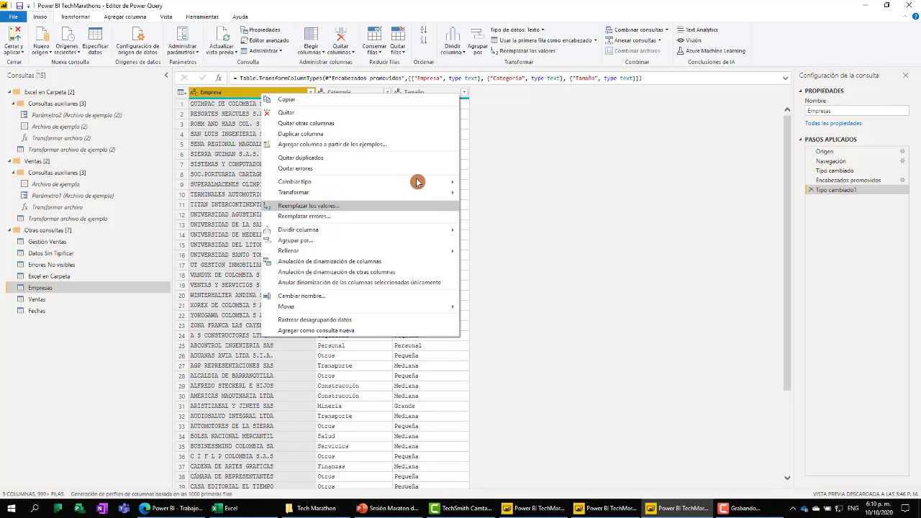
left_click(537, 254)
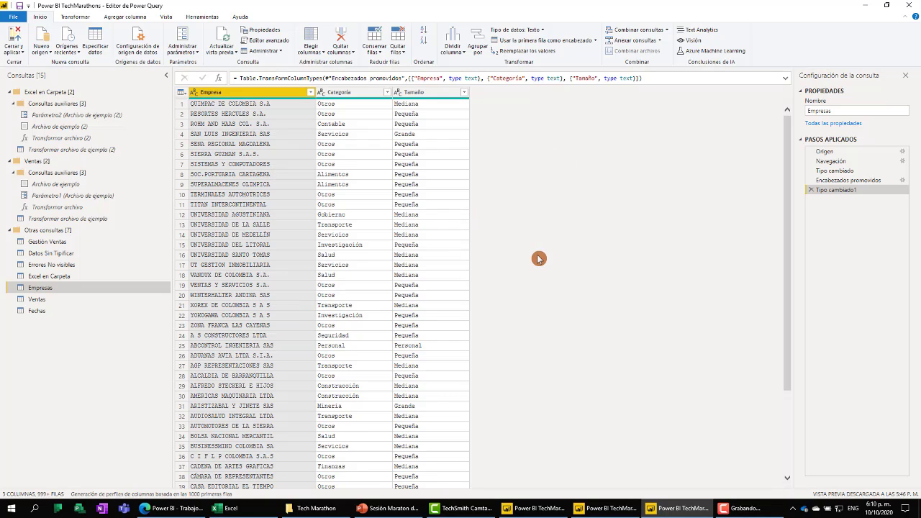
Step: Count the rows of the Empresas query and delete the Filas contadas step
left_click(74, 18)
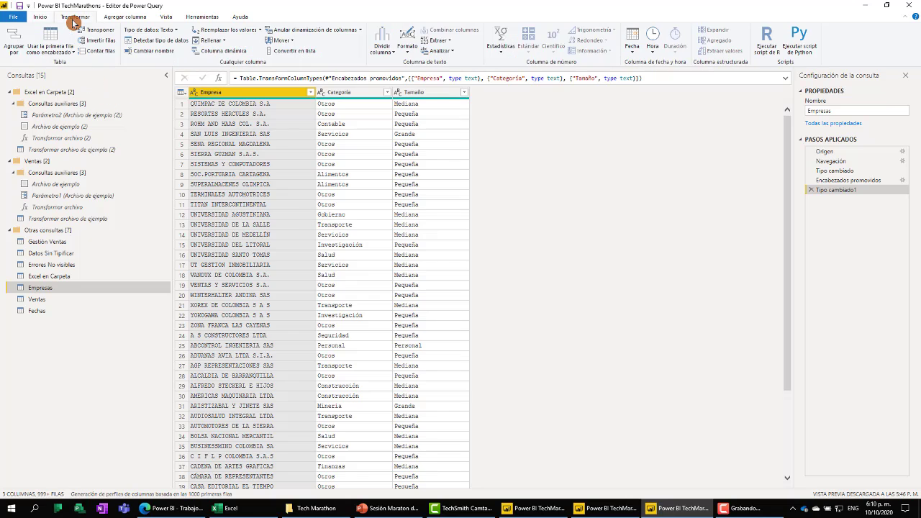
left_click(95, 55)
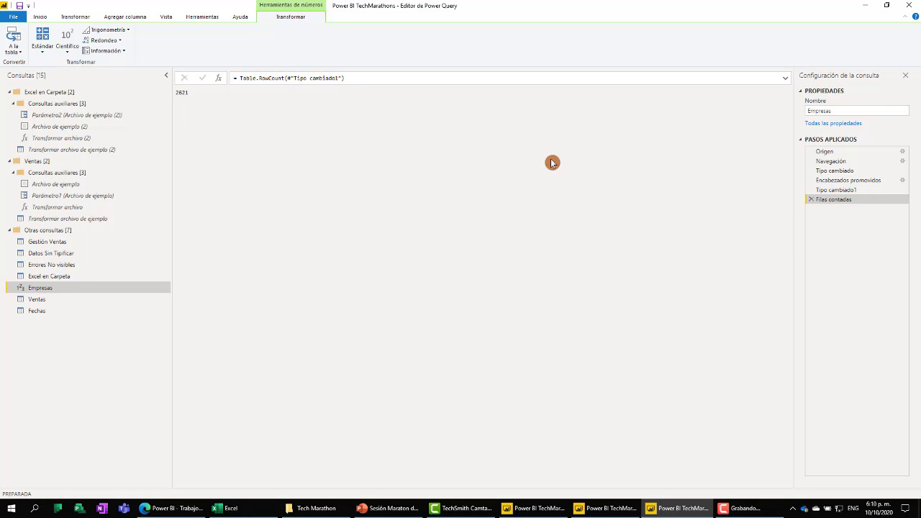
left_click(811, 201)
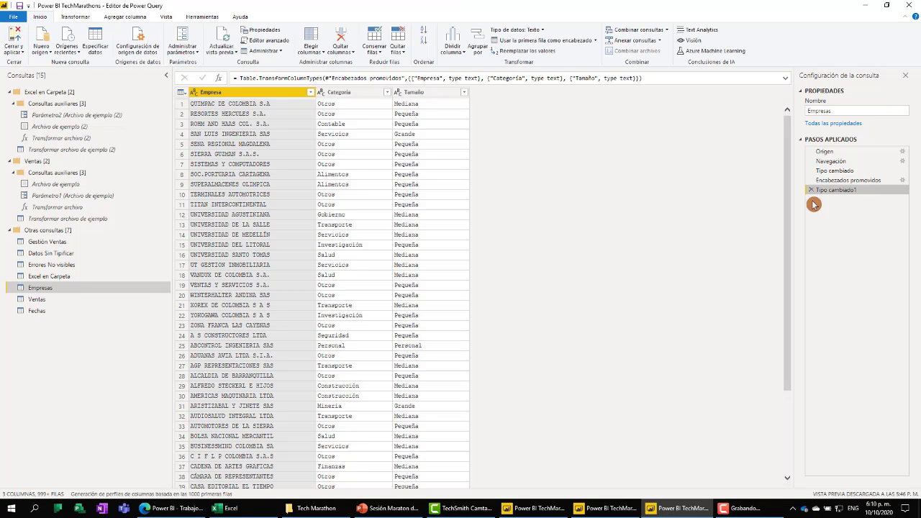
Step: Remove duplicates from the Empresa column and check the row count with a temporary Filas contadas step
right_click(247, 97)
left_click(320, 164)
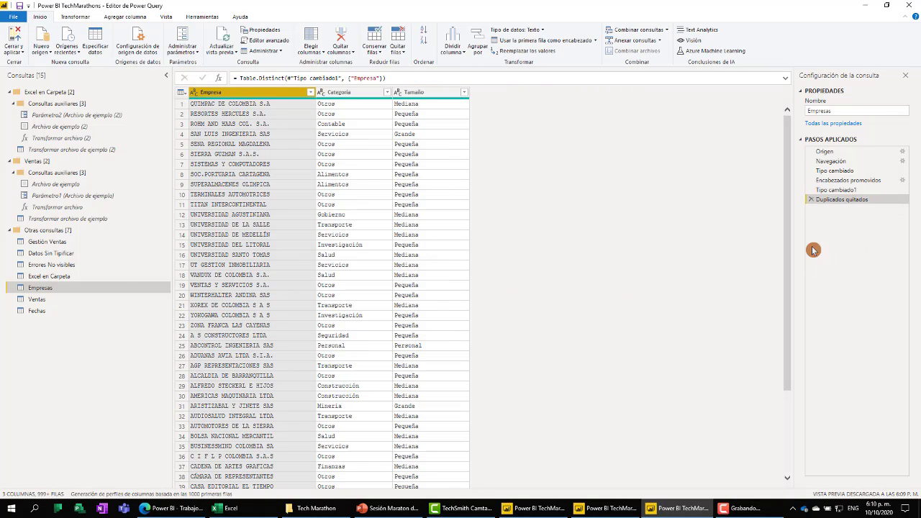
left_click(75, 20)
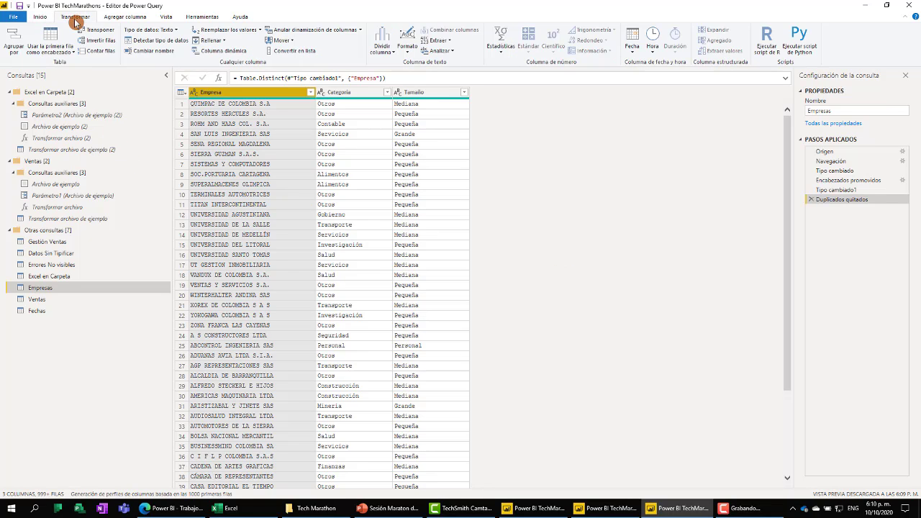
left_click(100, 51)
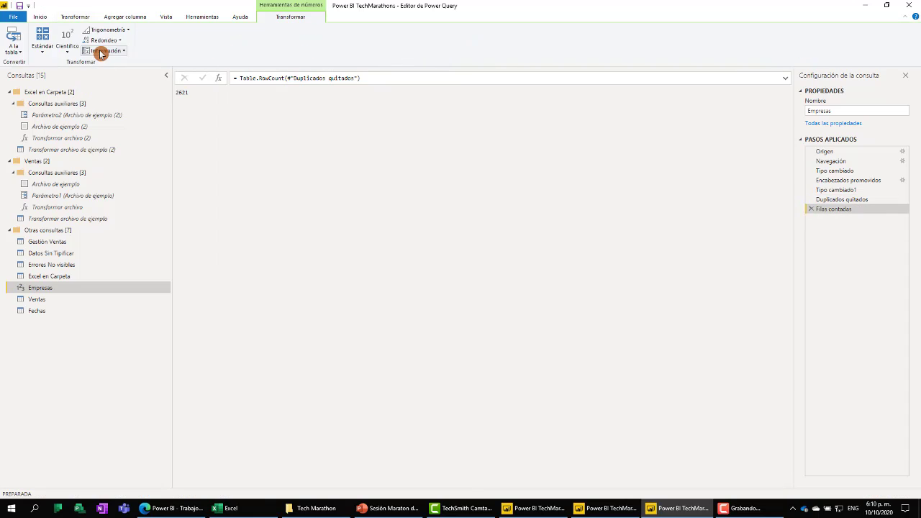
double_click(181, 93)
left_click(812, 211)
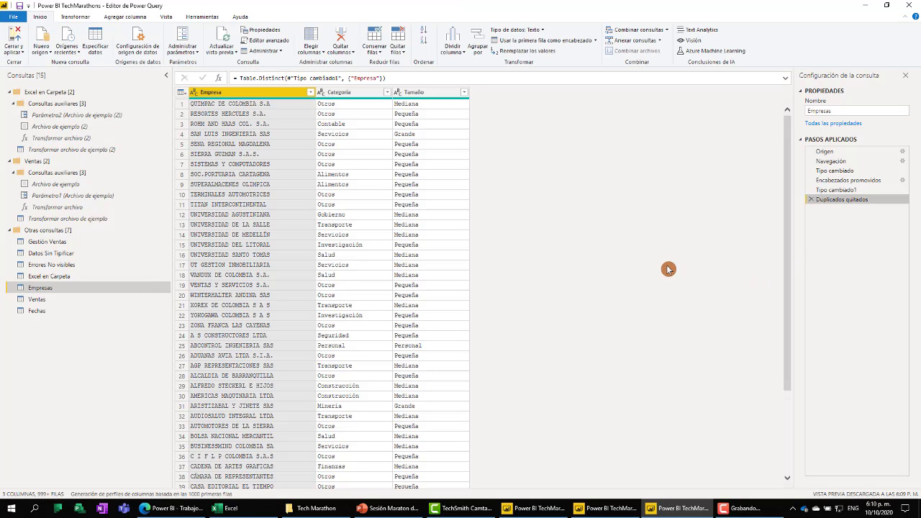
Step: Delete the Duplicados quitados step from the Empresas query and look through the company names in the Empresa column
left_click(812, 200)
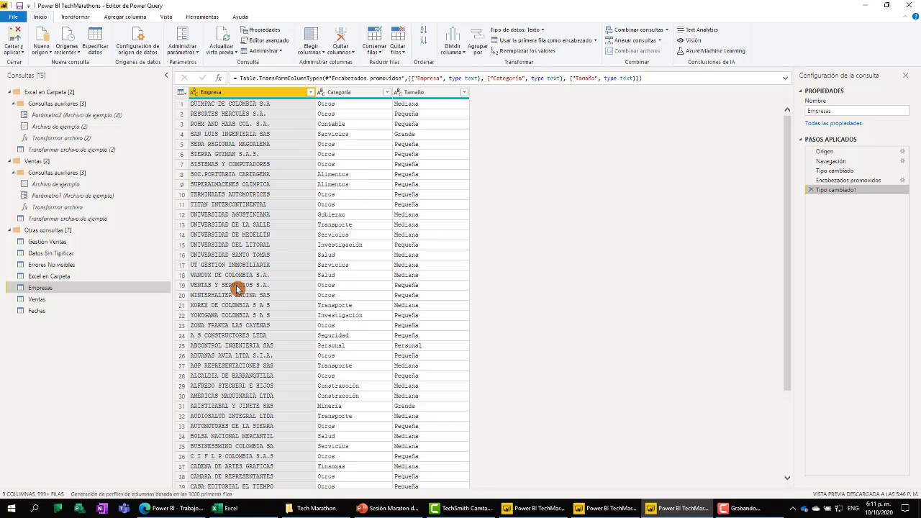
scroll(266, 215, "down", 20)
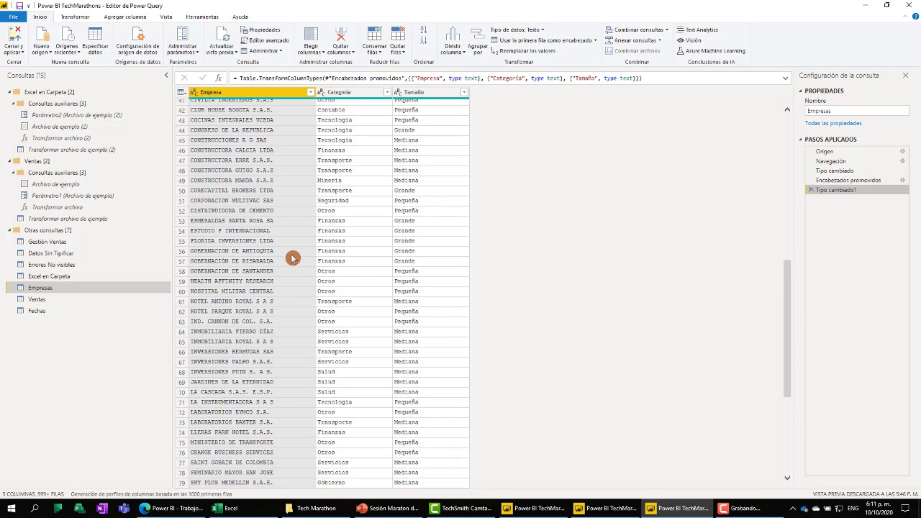
scroll(278, 286, "down", 5)
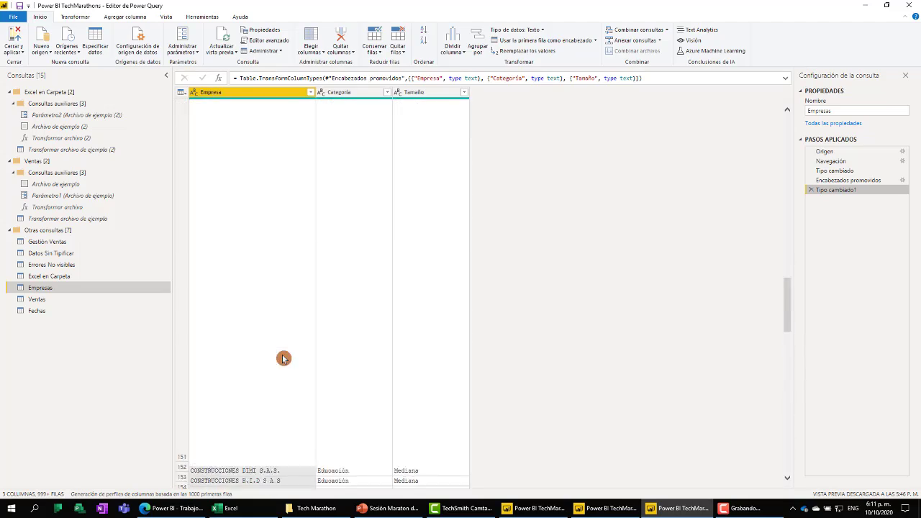
scroll(284, 284, "up", 20)
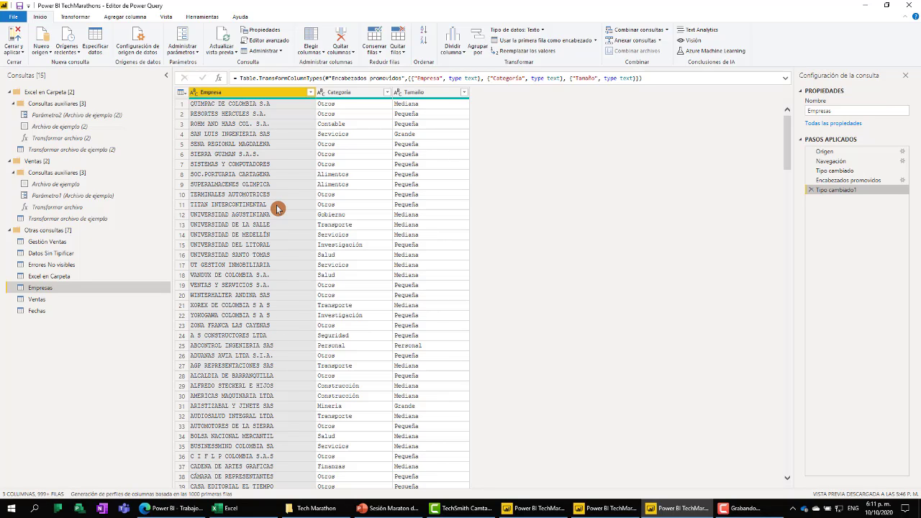
Step: Convert the text in the Empresa column of the Empresas query to uppercase
right_click(248, 95)
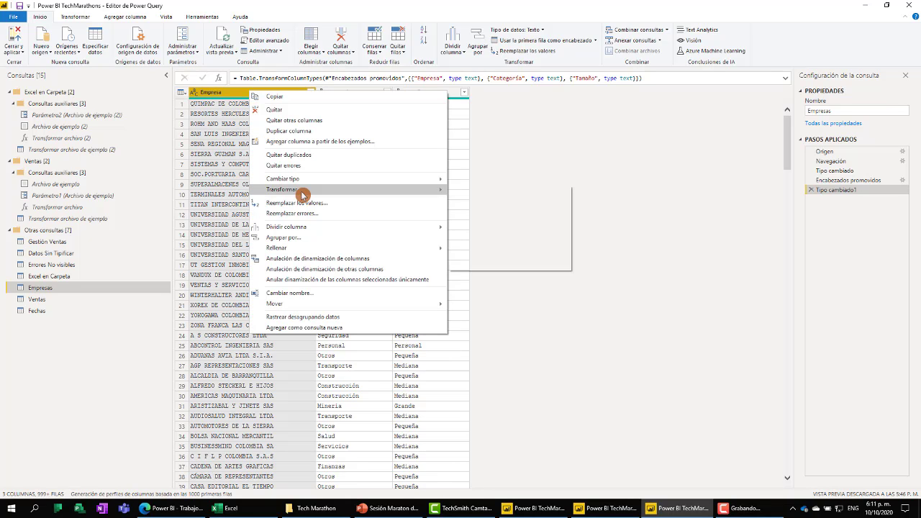
mouse_move(351, 190)
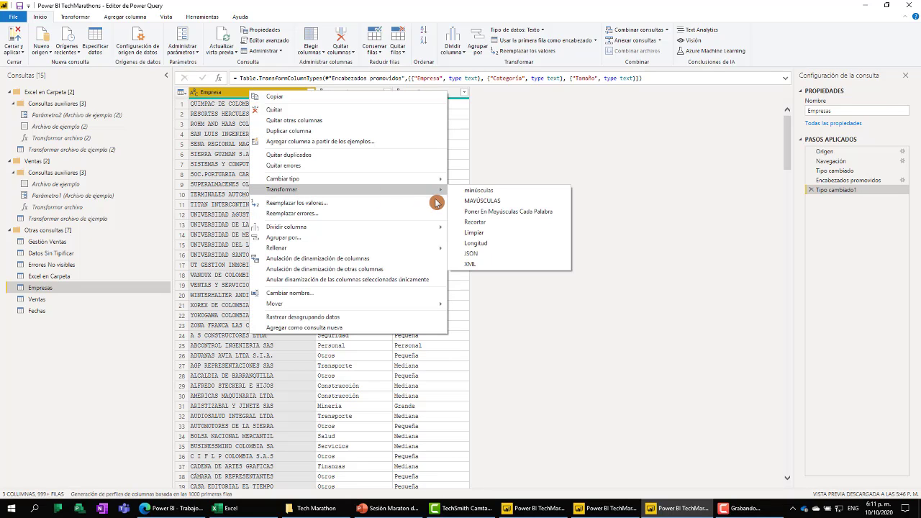
left_click(481, 202)
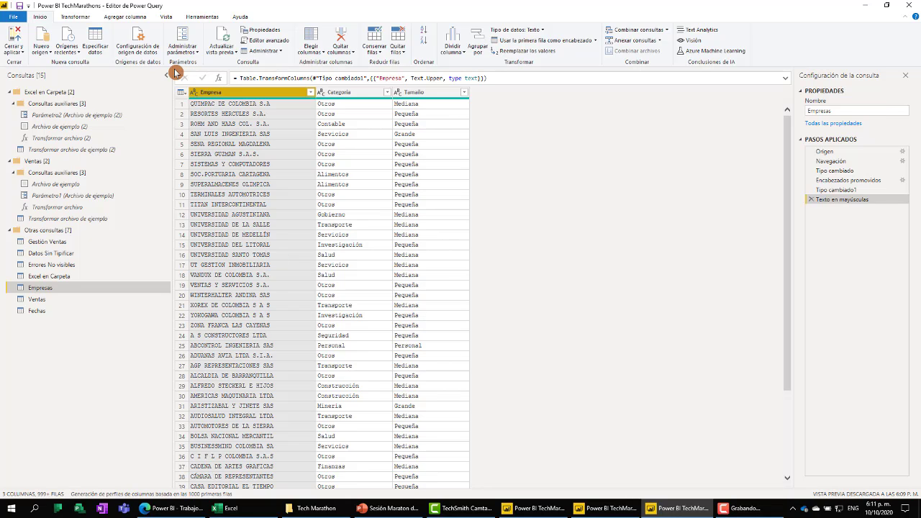
Step: Trim the Empresa column's text and clean out its non-printable characters
left_click(76, 16)
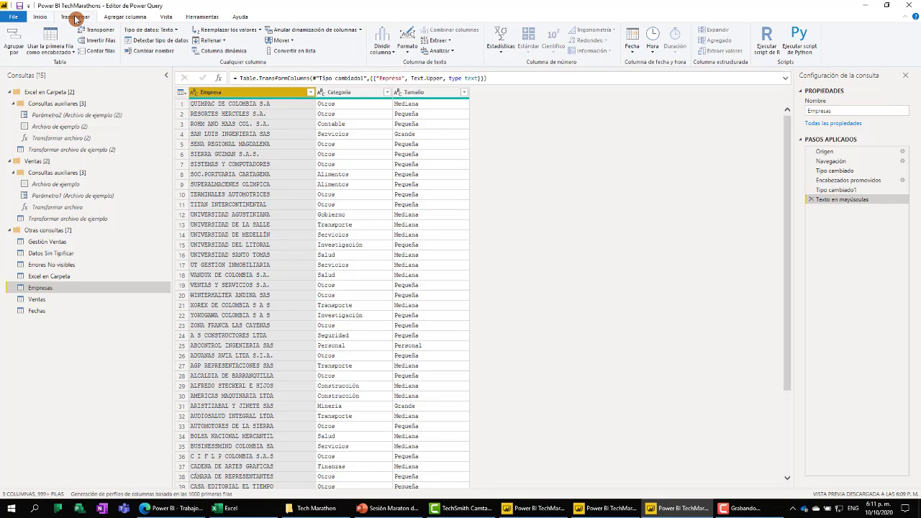
left_click(408, 50)
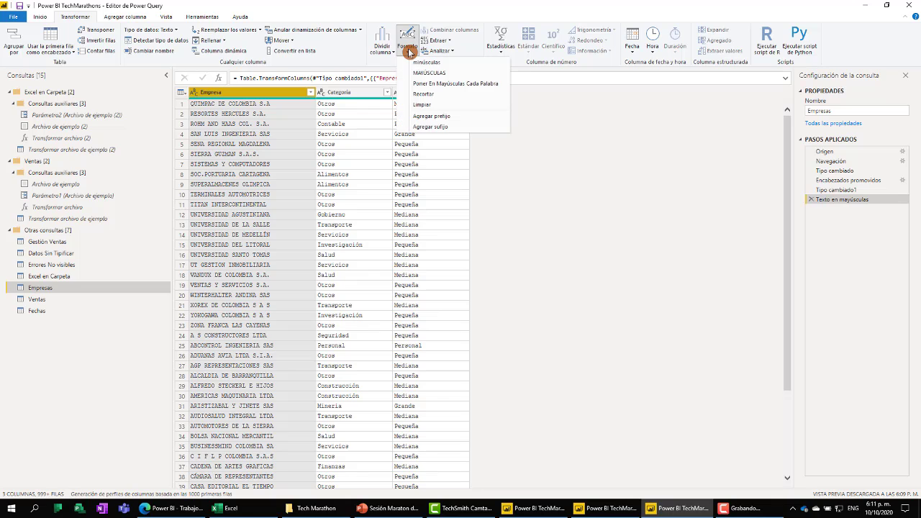
left_click(430, 101)
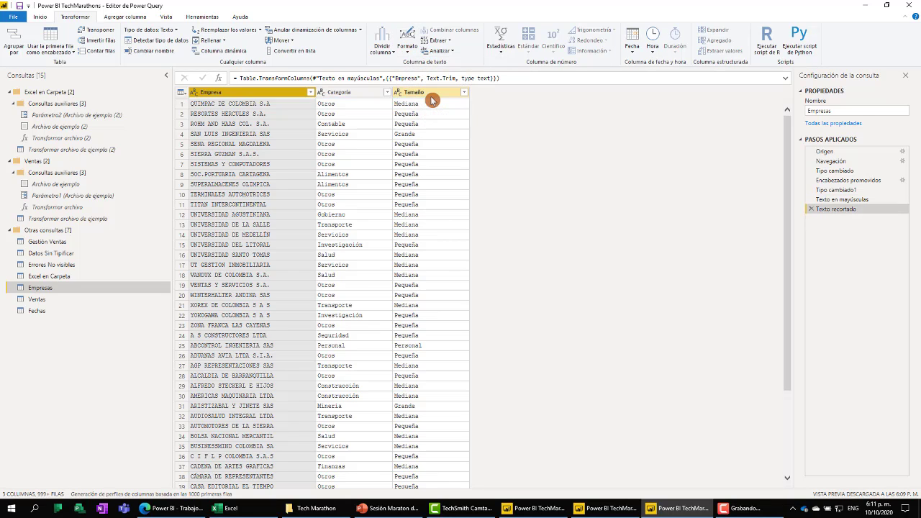
left_click(409, 48)
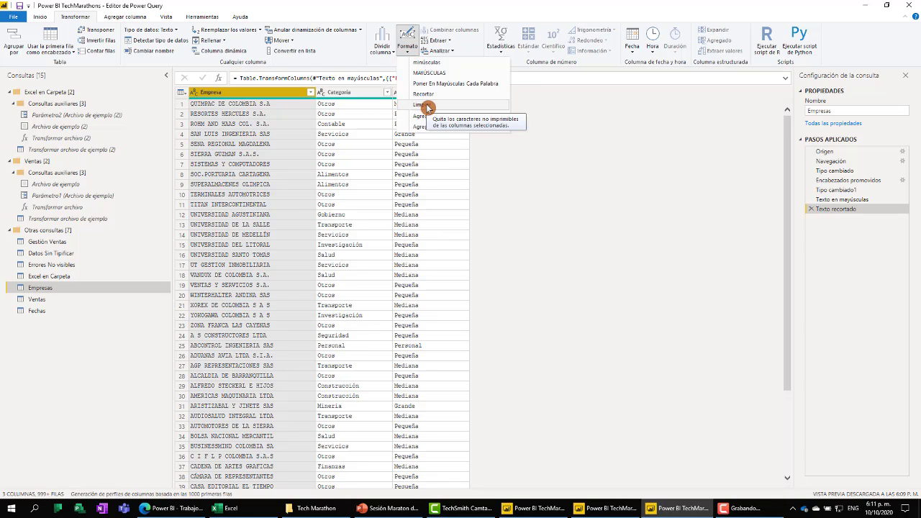
left_click(426, 106)
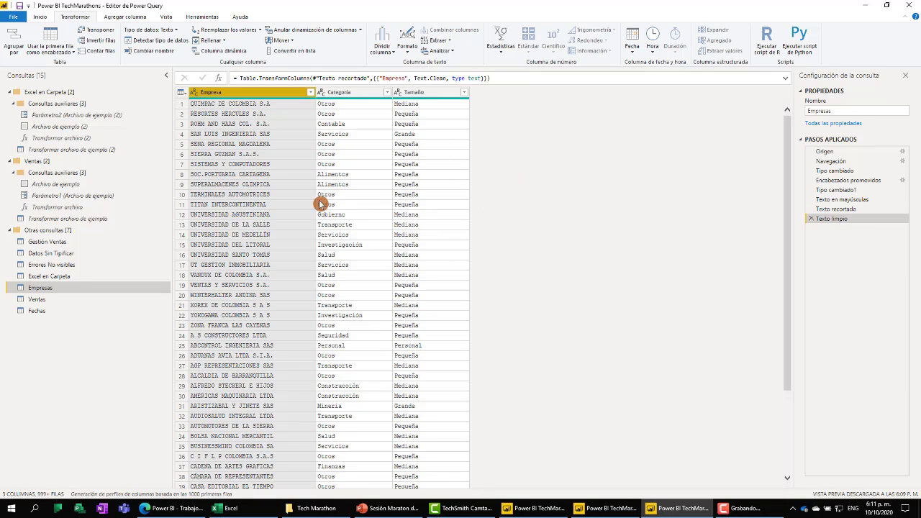
Step: Remove duplicates from the cleaned Empresa column and check the row count with a temporary Filas contadas step, deleting it when done
right_click(256, 95)
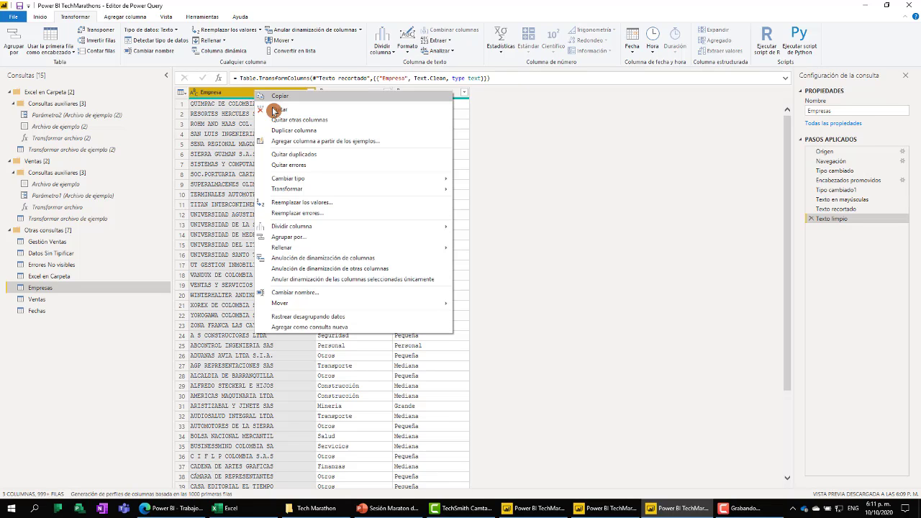
left_click(310, 156)
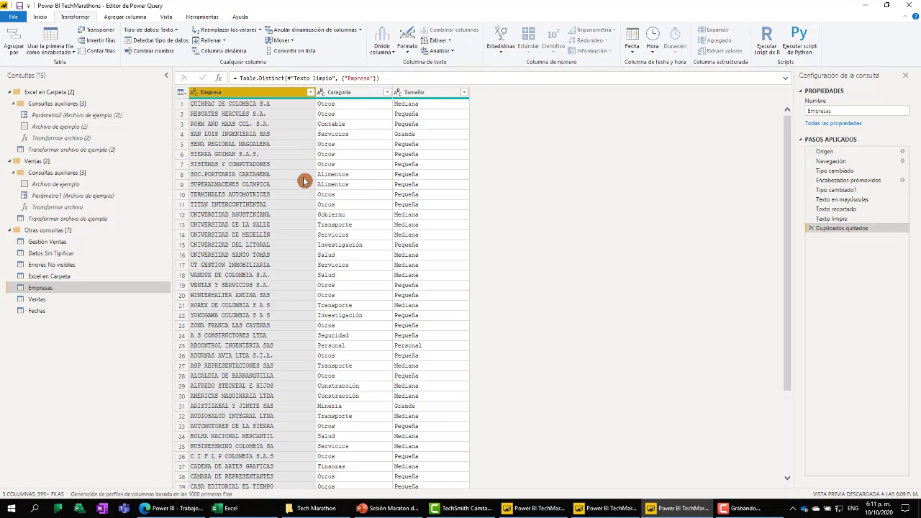
left_click(95, 52)
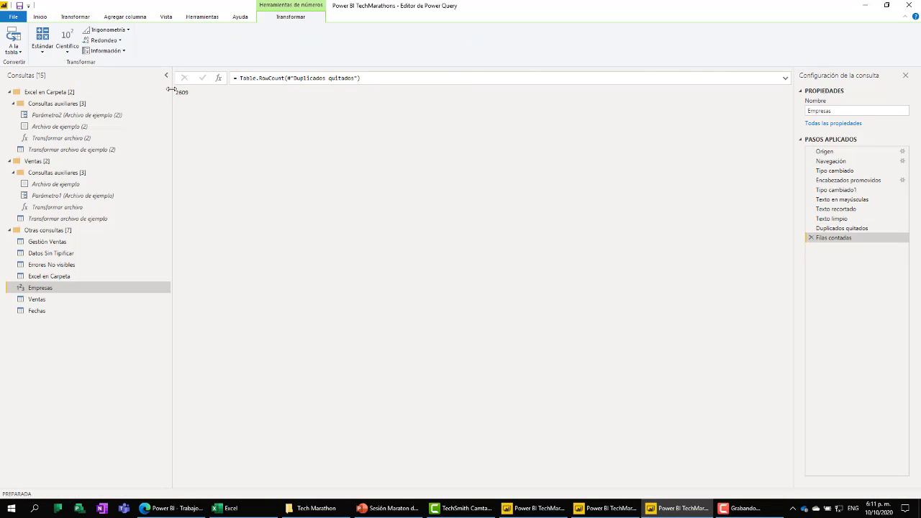
left_click(176, 96)
left_click_drag(178, 96, 197, 98)
left_click(42, 18)
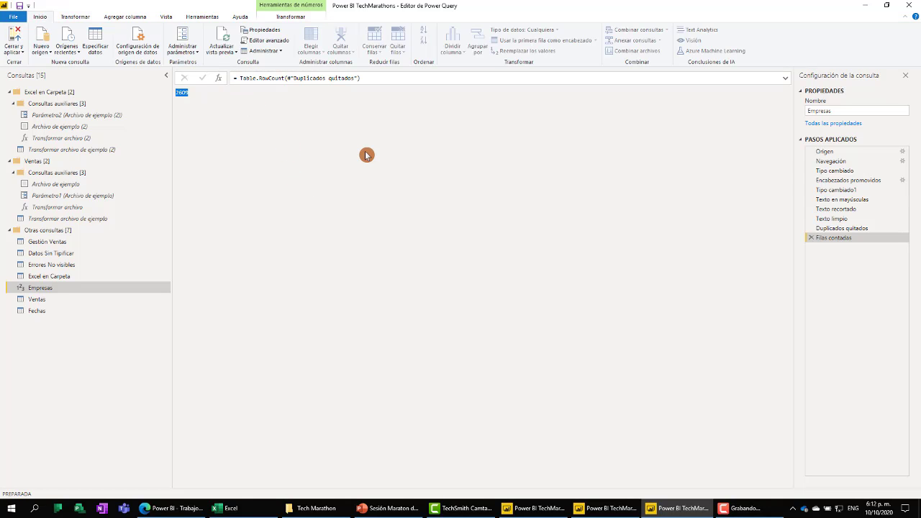
left_click(813, 239)
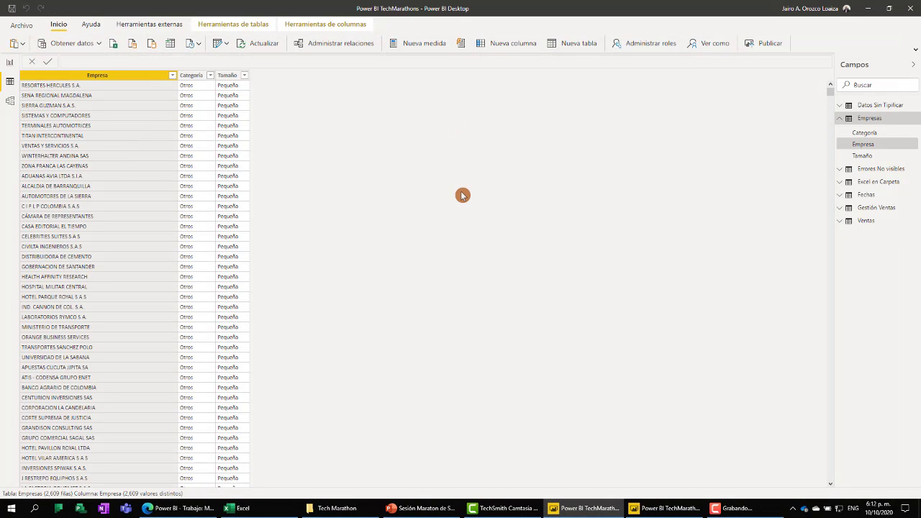
Step: Open the model view and relate the Empresas and Gestión Ventas tables through their Empresa columns
left_click(10, 102)
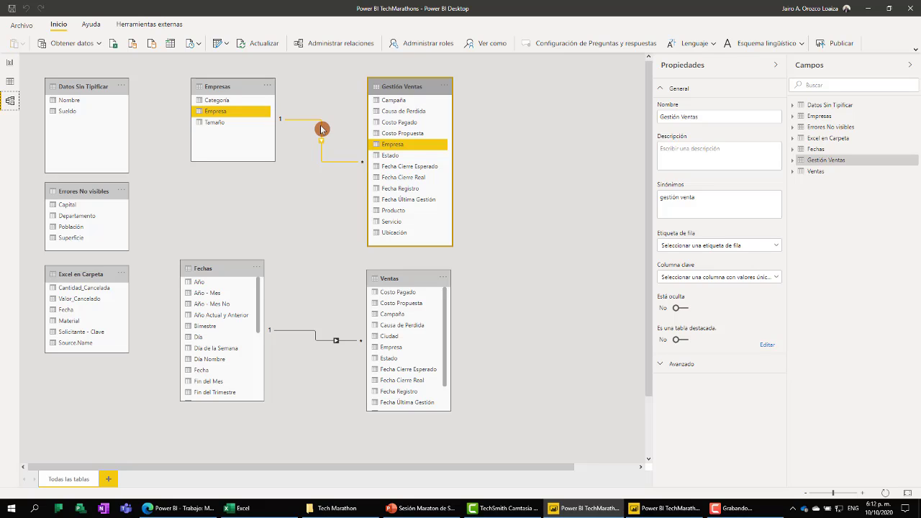
Step: Open the Errores No visibles query in the Power Query editor and delete all its applied steps after Valor reemplazado
left_click(217, 46)
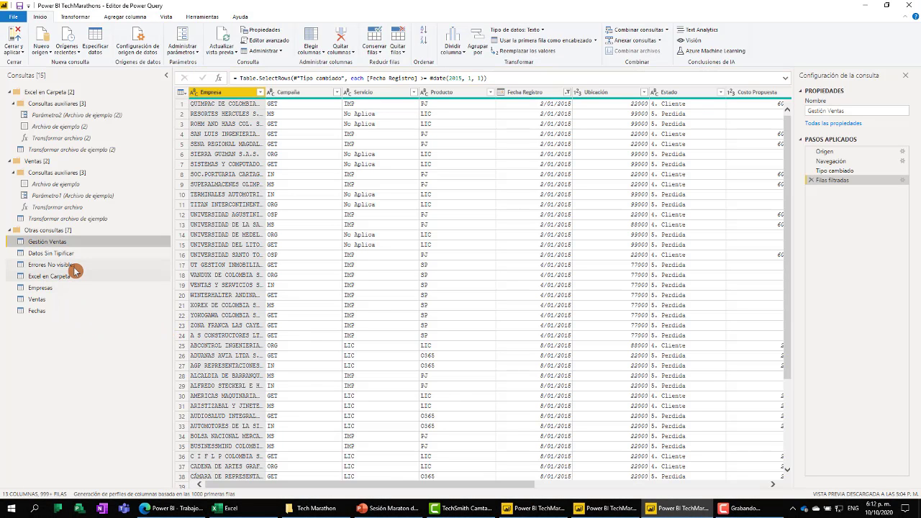
left_click(75, 266)
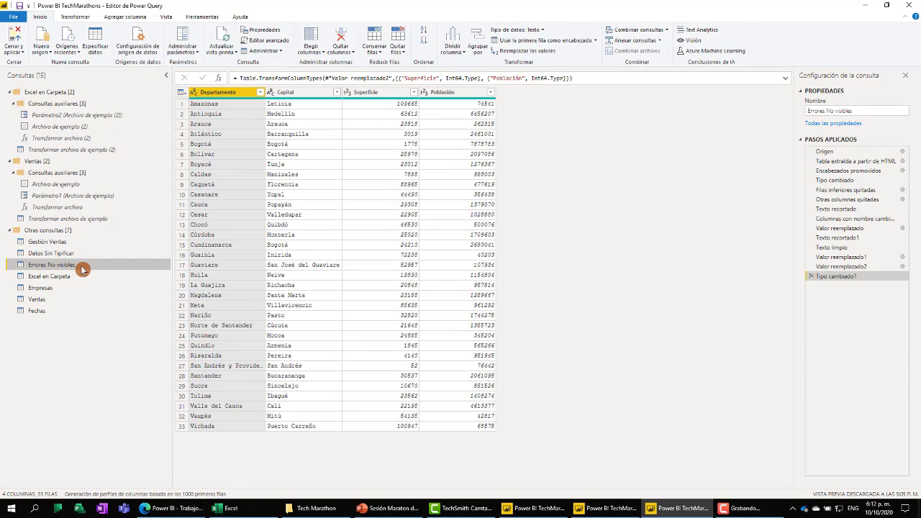
left_click(812, 276)
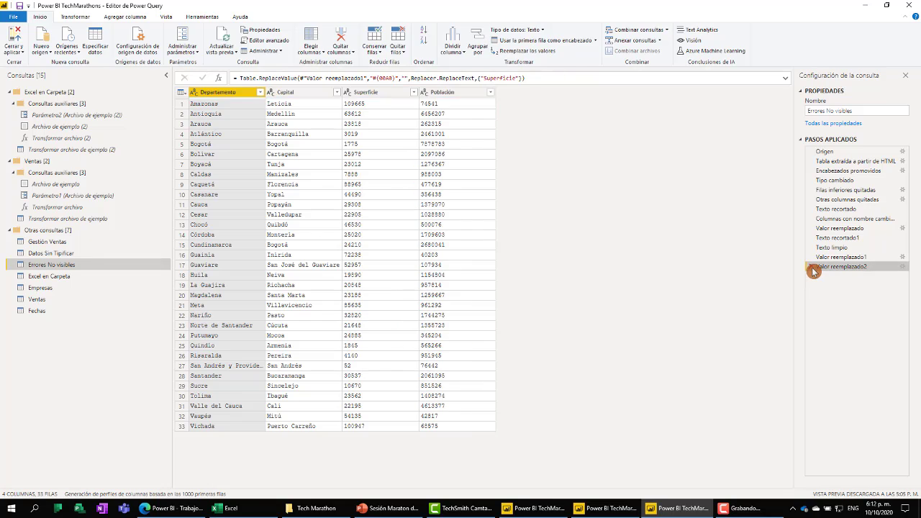
left_click(812, 266)
left_click(812, 257)
left_click(812, 250)
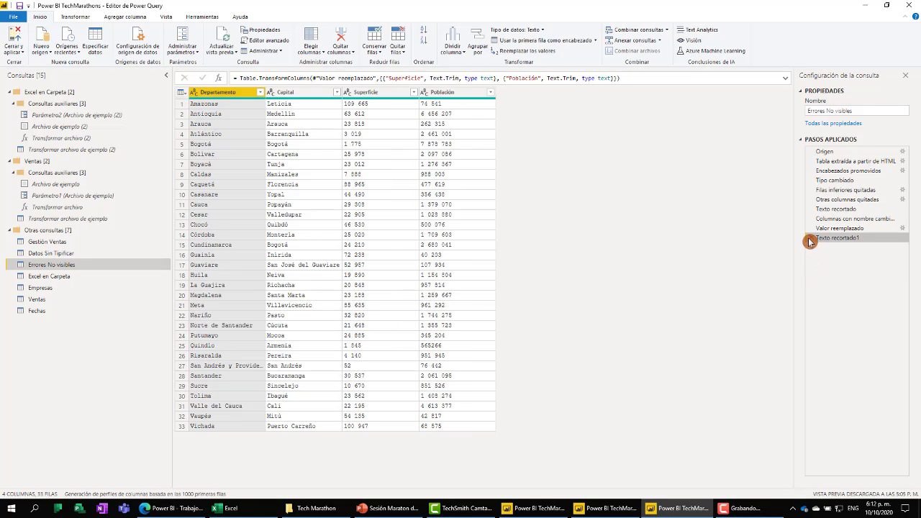
left_click(812, 240)
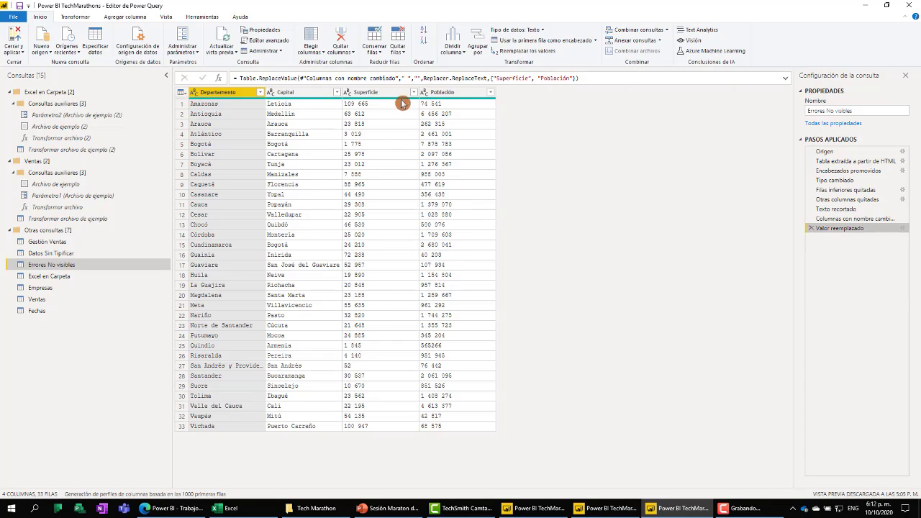
Step: Replace ordinary spaces with nothing in both the Superficie and Población columns
left_click(394, 96)
left_click(450, 95)
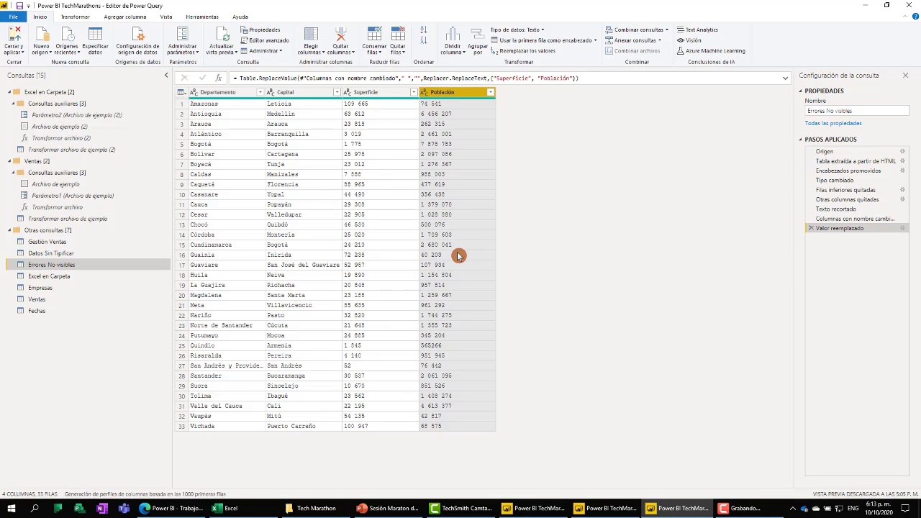
left_click(399, 98, "ctrl")
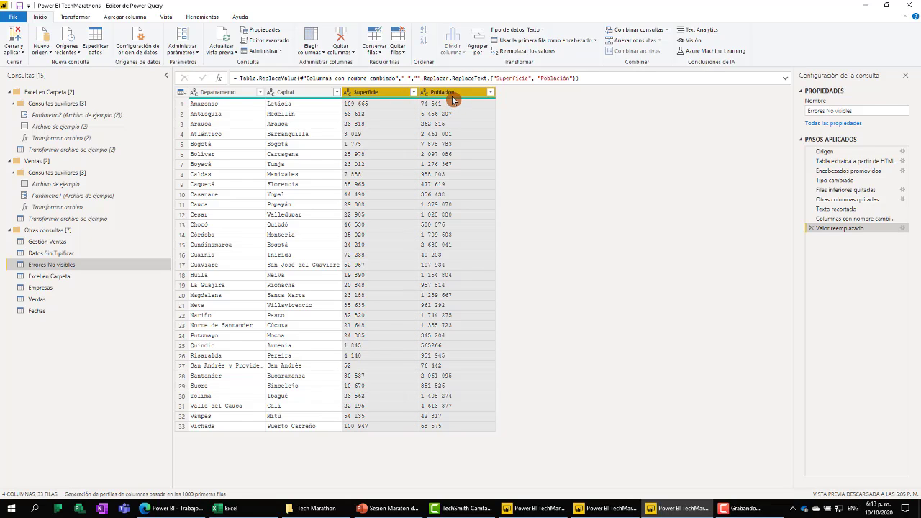
right_click(452, 95)
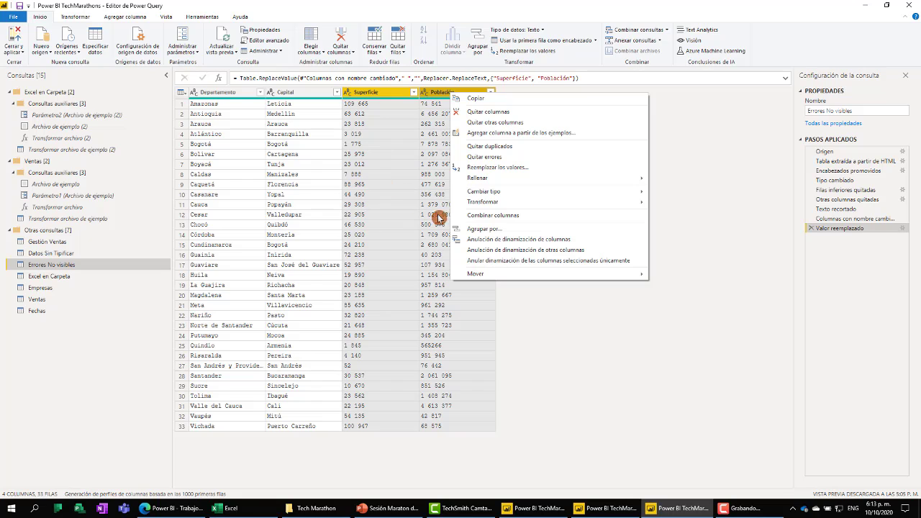
left_click(498, 169)
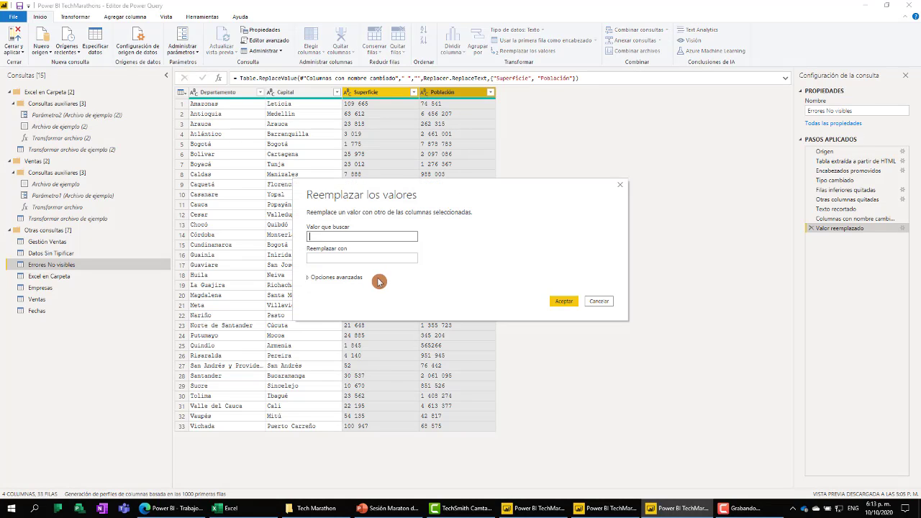
left_click(330, 258)
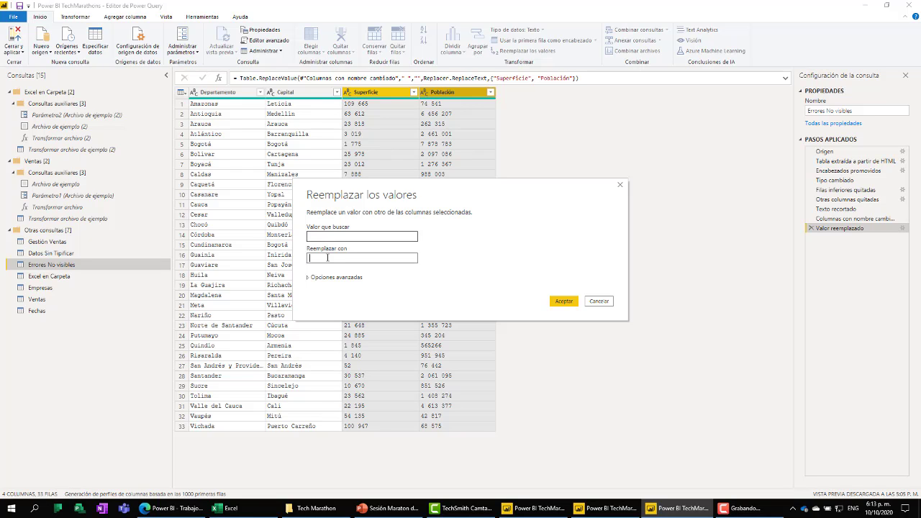
left_click(564, 304)
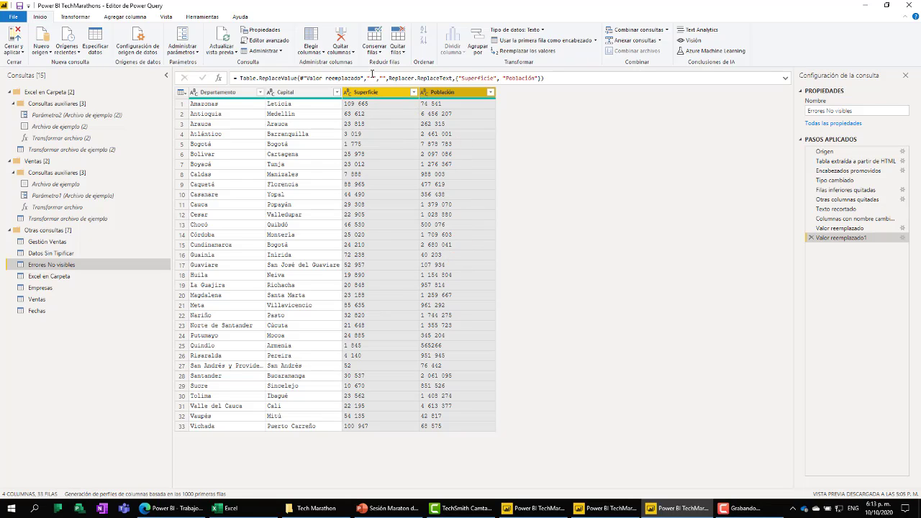
Step: Trim the text in the Superficie and Población columns and clean out non-printable characters
left_click(72, 17)
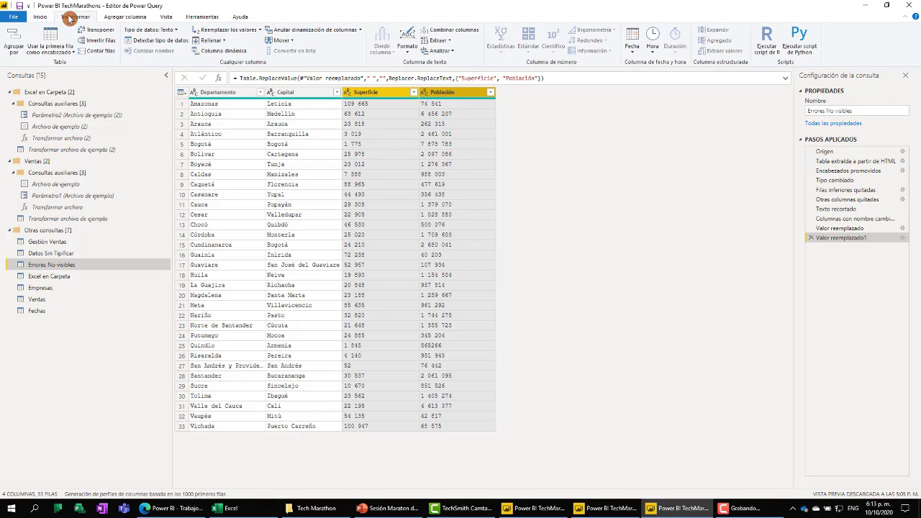
left_click(409, 52)
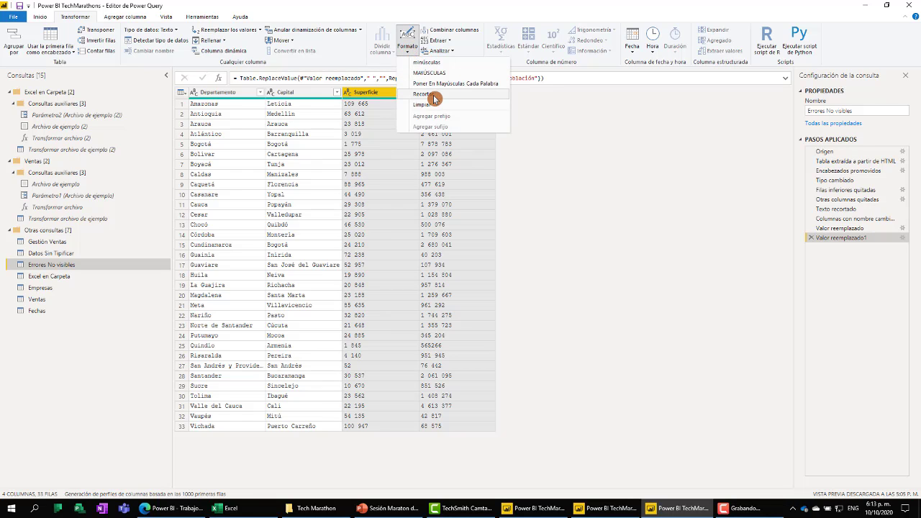
left_click(425, 94)
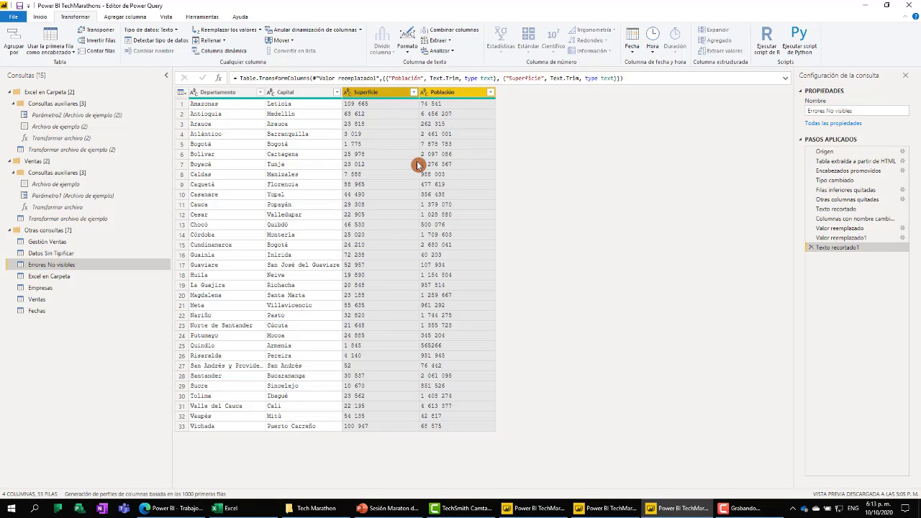
left_click(408, 49)
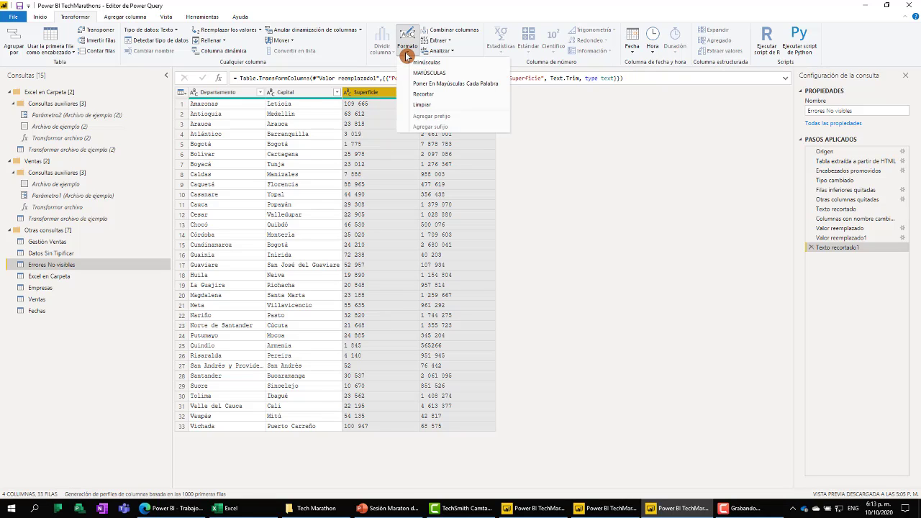
left_click(425, 106)
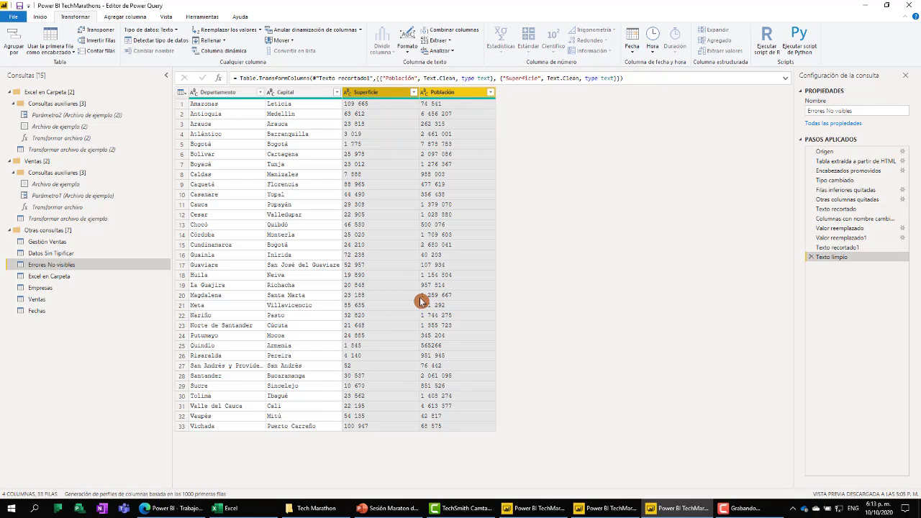
Step: Replace the non-breaking space character #(00A0) with nothing in the Población column, starting from the Cesar row's value
left_click(454, 215)
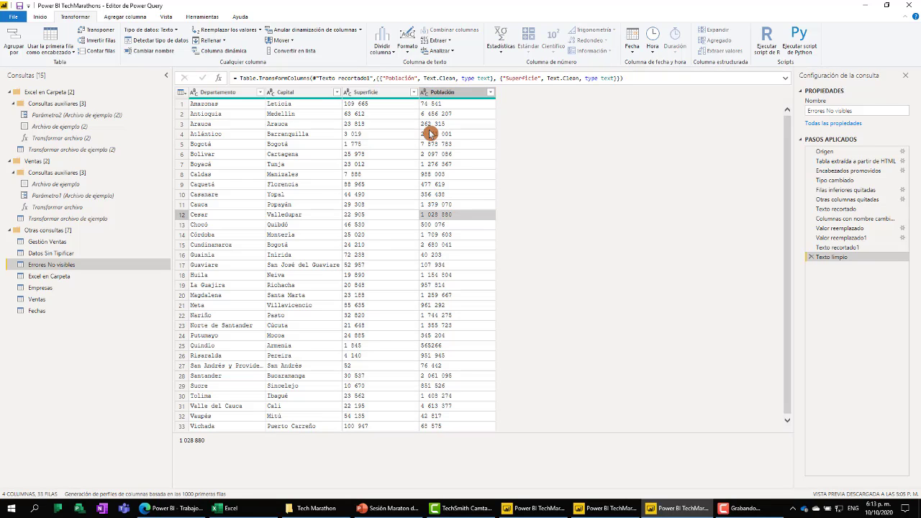
right_click(446, 217)
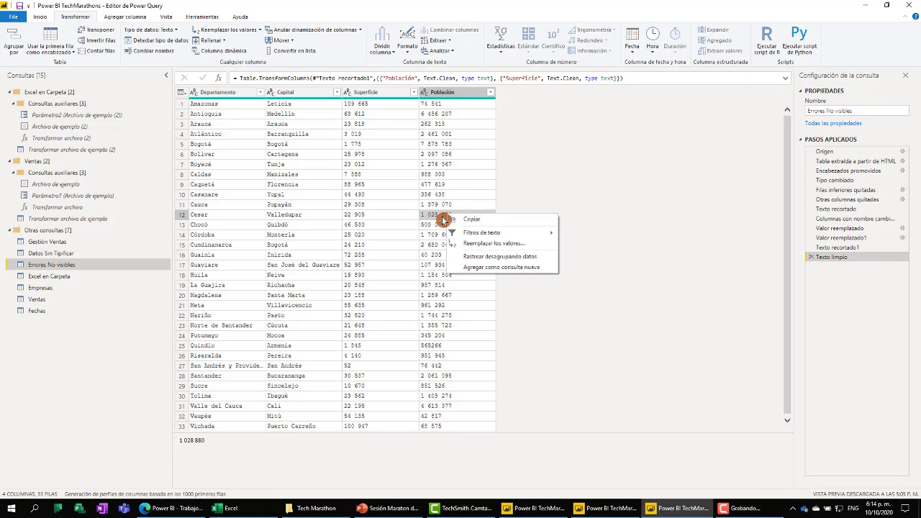
left_click(506, 246)
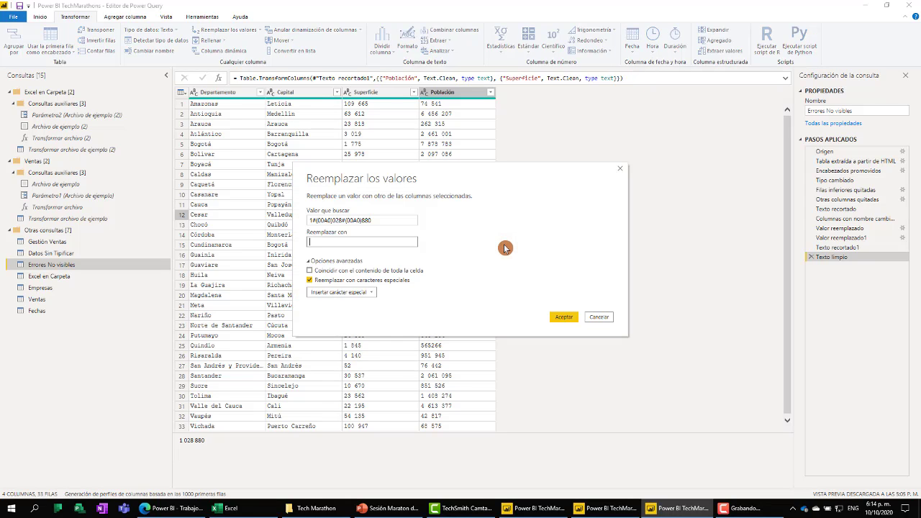
left_click_drag(387, 221, 285, 232)
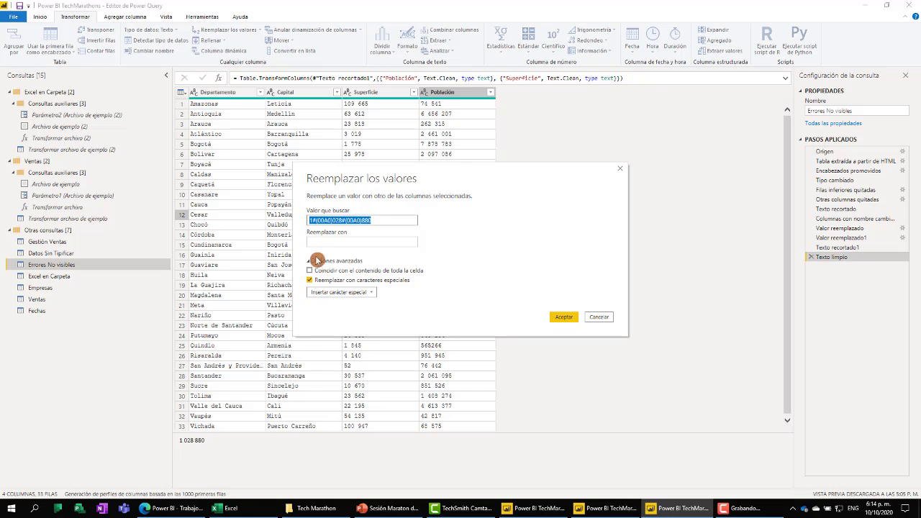
left_click_drag(458, 176, 473, 239)
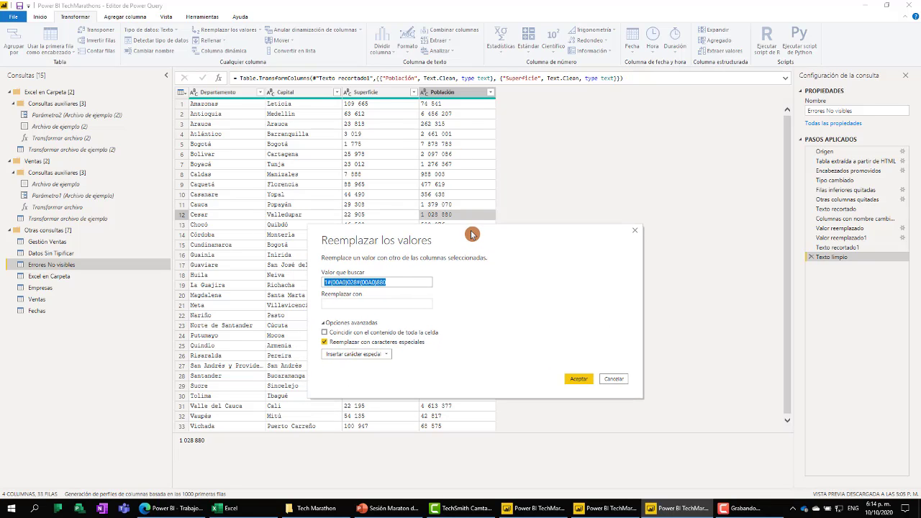
left_click(390, 283)
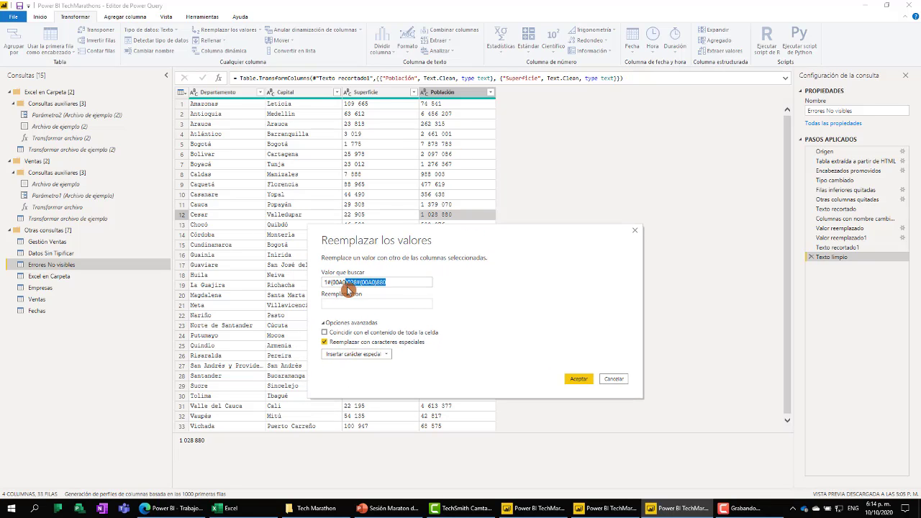
key("BackSpace")
key("BackSpace")
left_click_drag(324, 282, 372, 286)
left_click(376, 304)
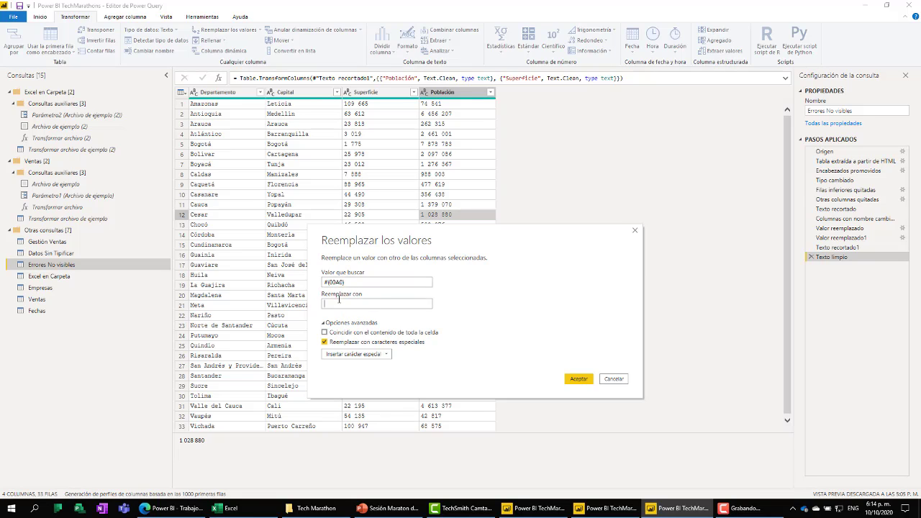
left_click(323, 305)
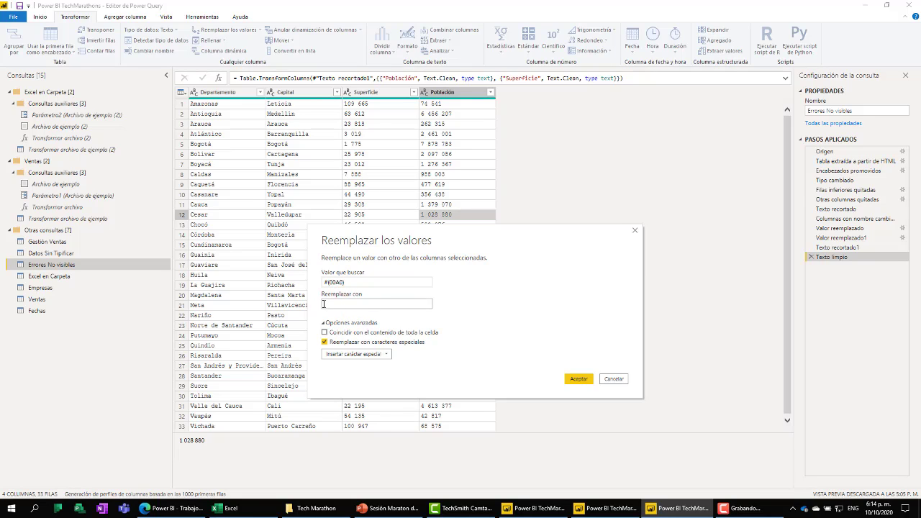
left_click(580, 378)
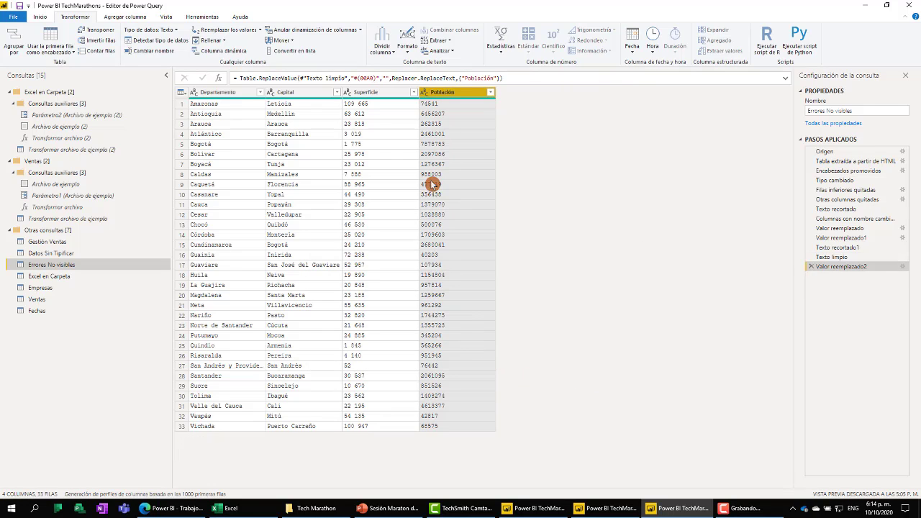
Step: Replace the non-breaking space character #(00A0) with nothing in the Superficie column, starting from the Cesar row's value
right_click(376, 217)
left_click(418, 247)
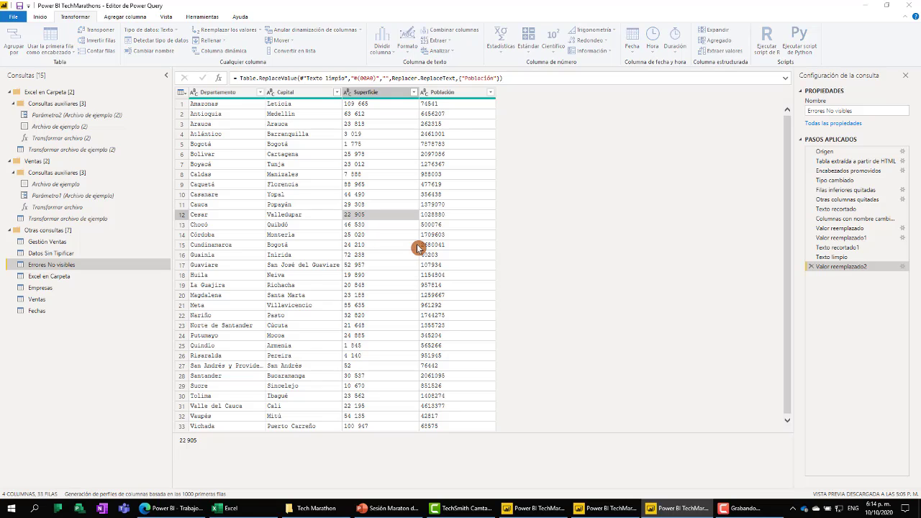
left_click(355, 221)
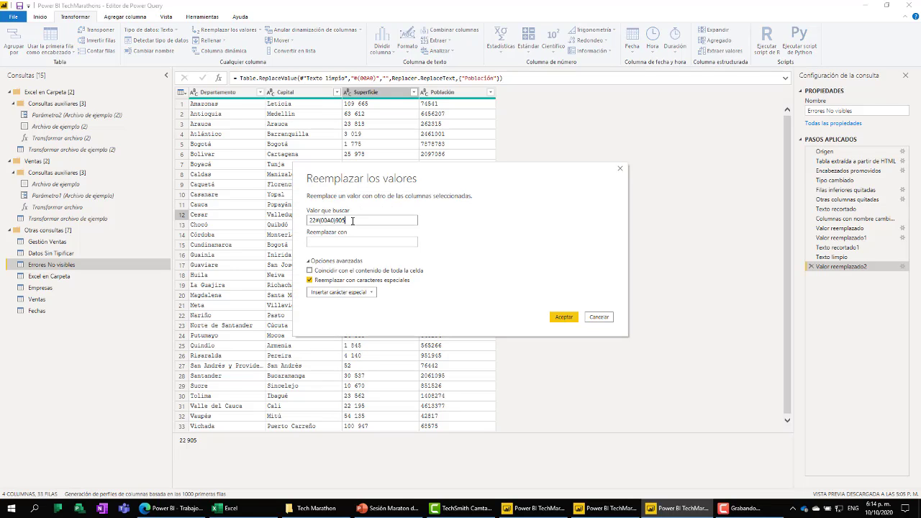
key("BackSpace")
key("BackSpace")
key("BackSpace")
left_click(315, 220)
key("BackSpace")
key("BackSpace")
left_click(362, 242)
left_click(564, 317)
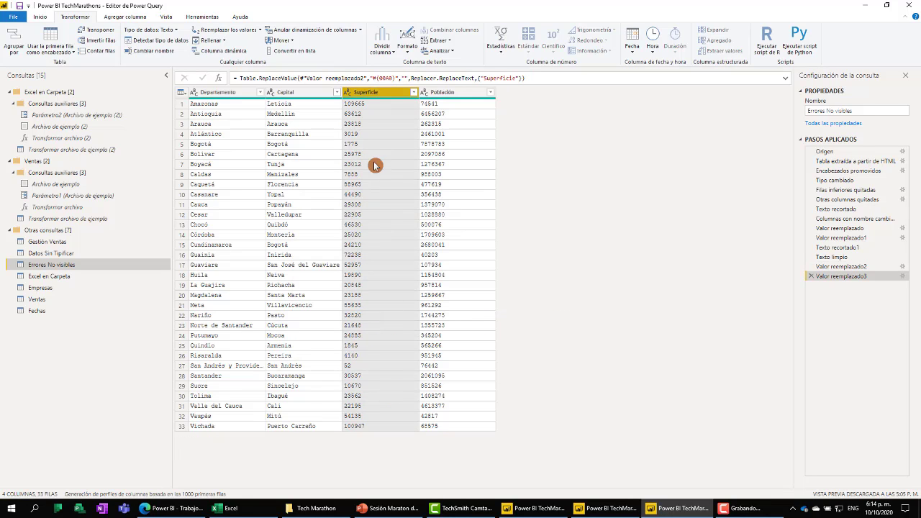
Step: Change the data type of the Superficie and Población columns to whole number (Número entero)
left_click(349, 92)
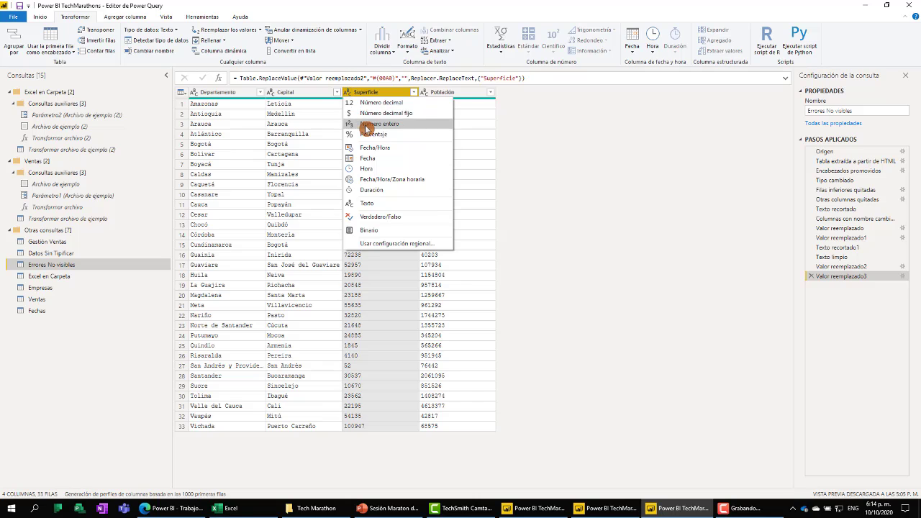
left_click(369, 124)
left_click(424, 93)
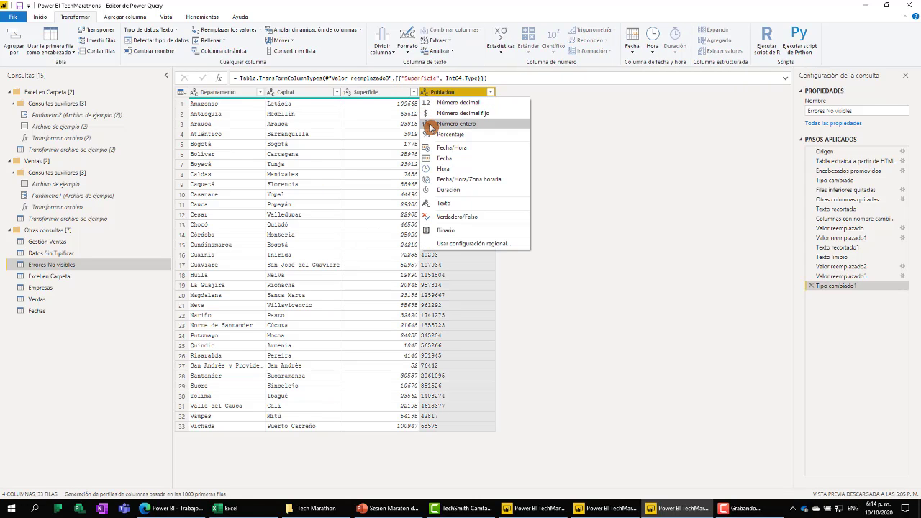
left_click(431, 124)
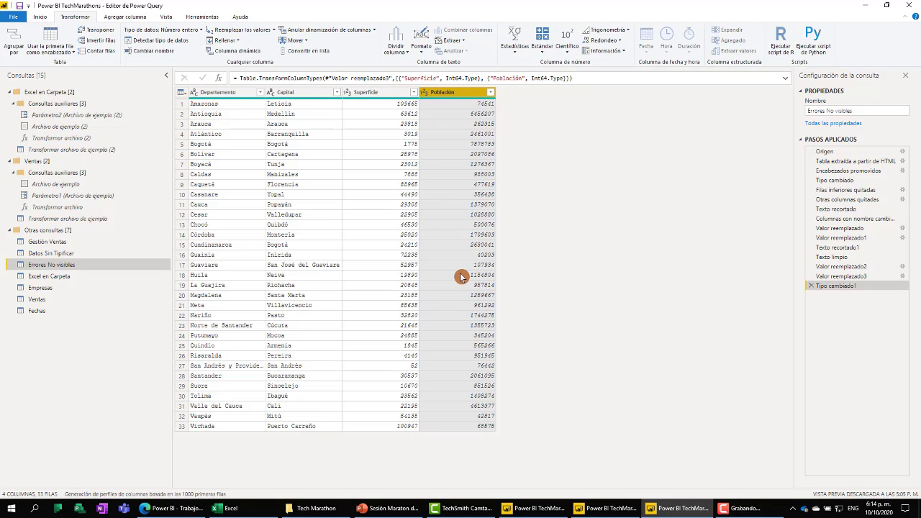
Step: Open the Datos Sin Tipificar query and delete all its applied steps after Tipo cambiado
left_click(79, 253)
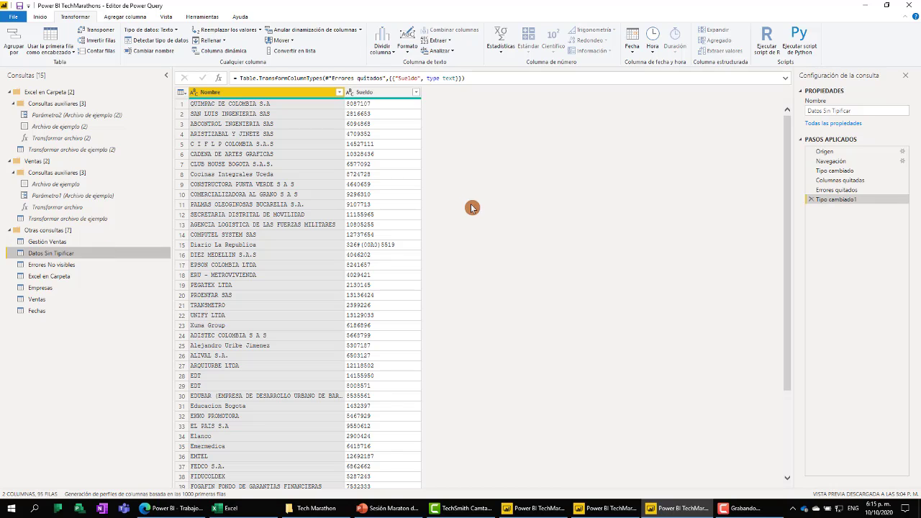
left_click(812, 191)
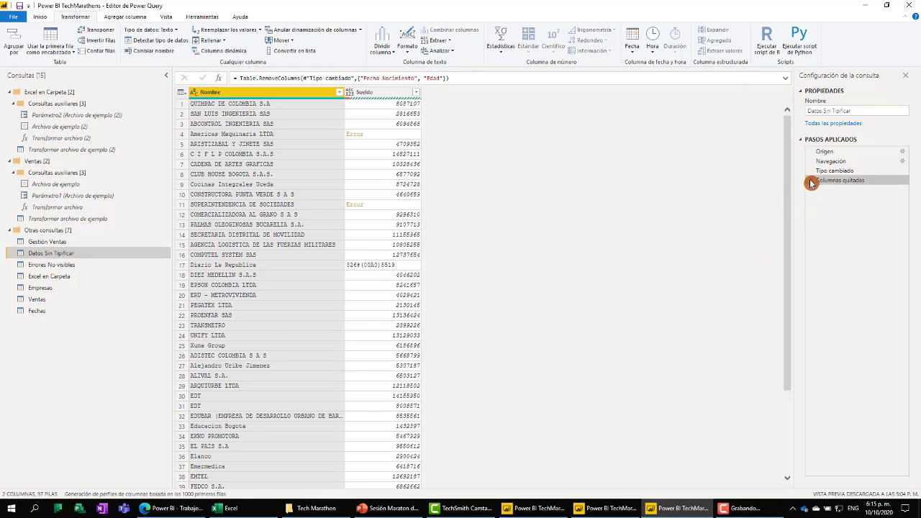
left_click(812, 180)
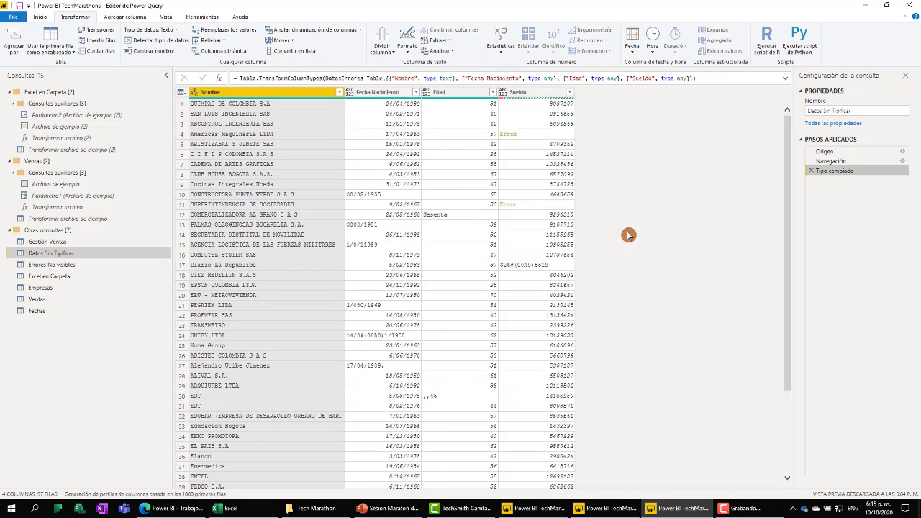
Step: Examine the Fecha Nacimiento, Edad and Sueldo columns for badly formed or wrongly typed entries across all rows
left_click(535, 91)
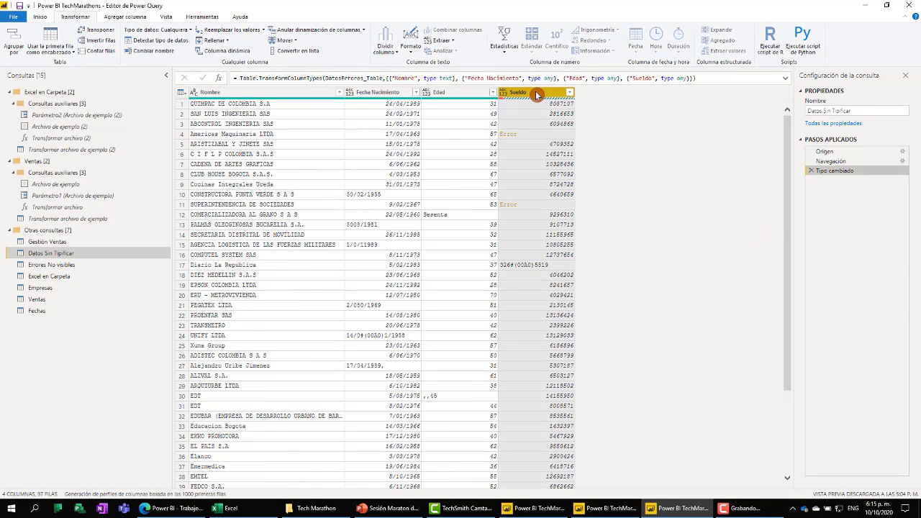
left_click(476, 96)
left_click(391, 95)
left_click(457, 96)
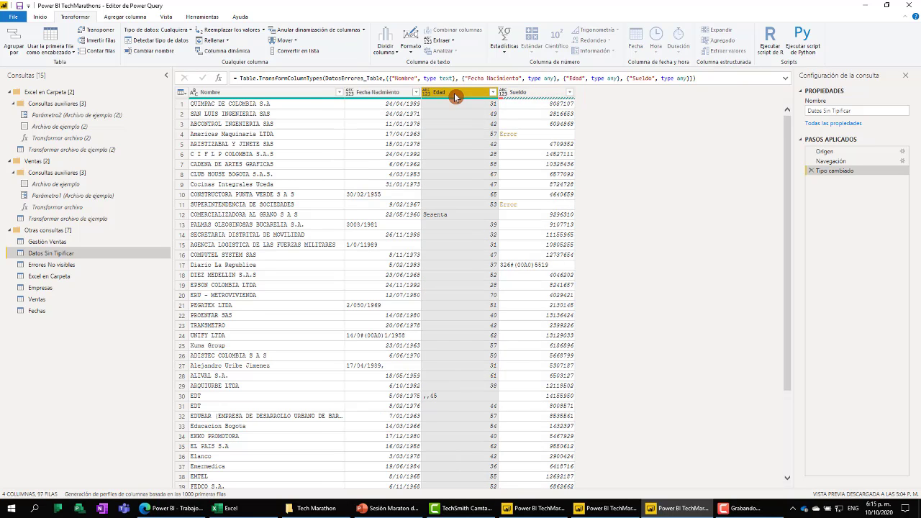
left_click(530, 97)
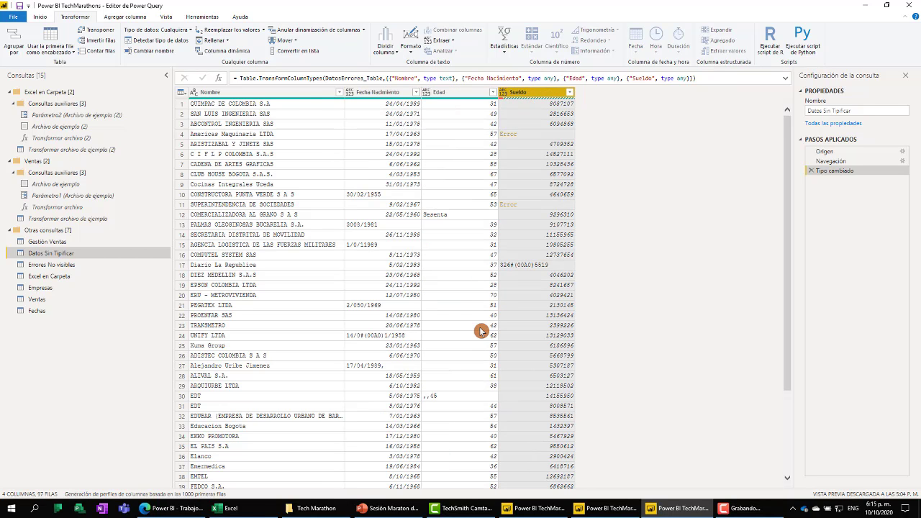
scroll(481, 331, "down", 5)
scroll(481, 331, "up", 5)
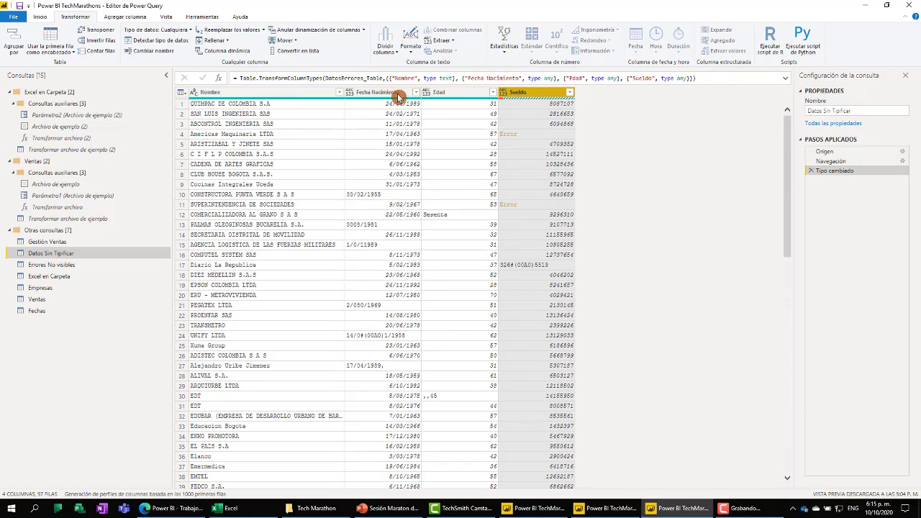
left_click(398, 94)
scroll(391, 148, "down", 15)
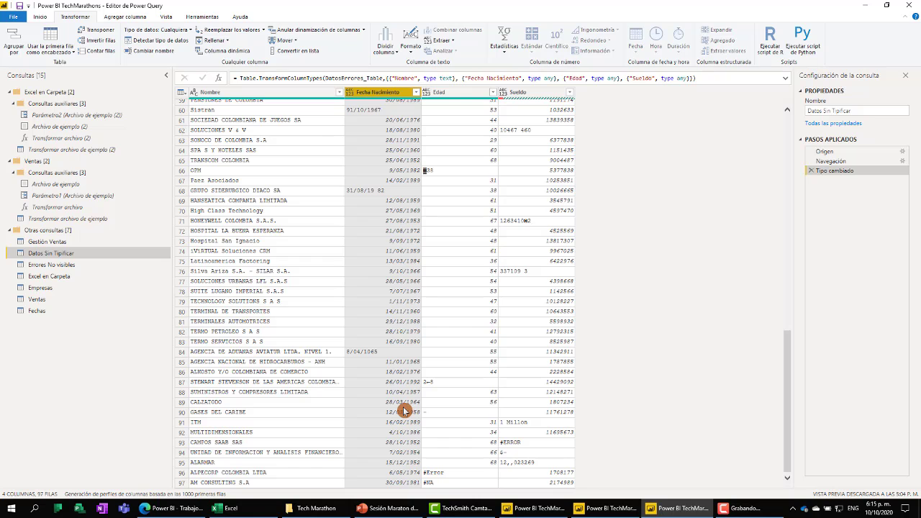
scroll(405, 410, "up", 15)
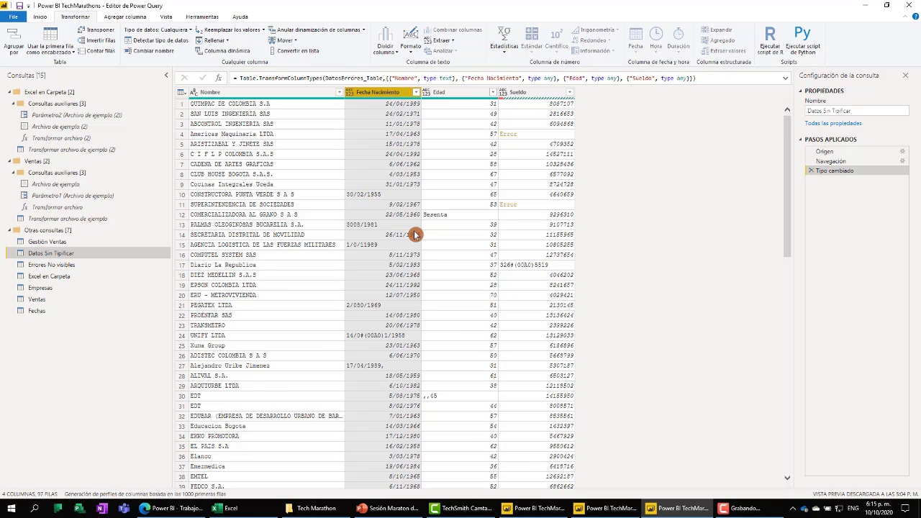
left_click(447, 94)
scroll(453, 229, "down", 7)
scroll(454, 228, "down", 3)
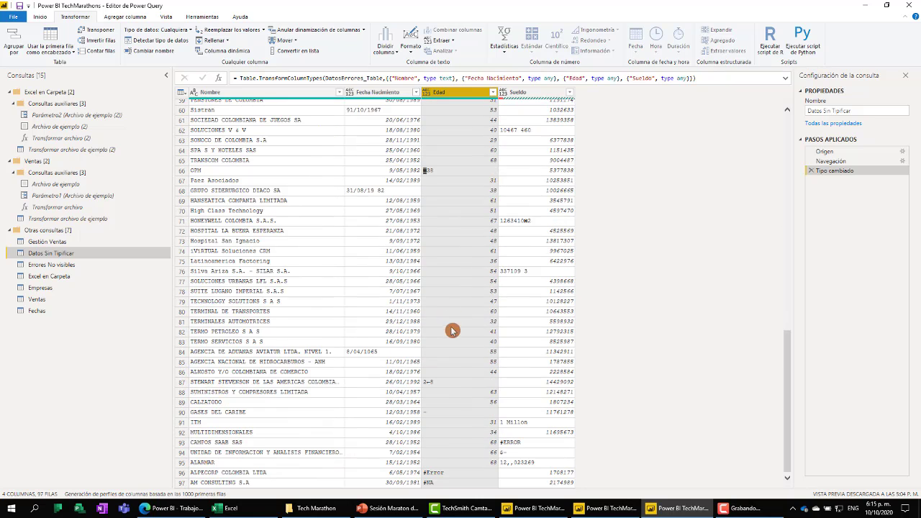
scroll(456, 382, "down", 3)
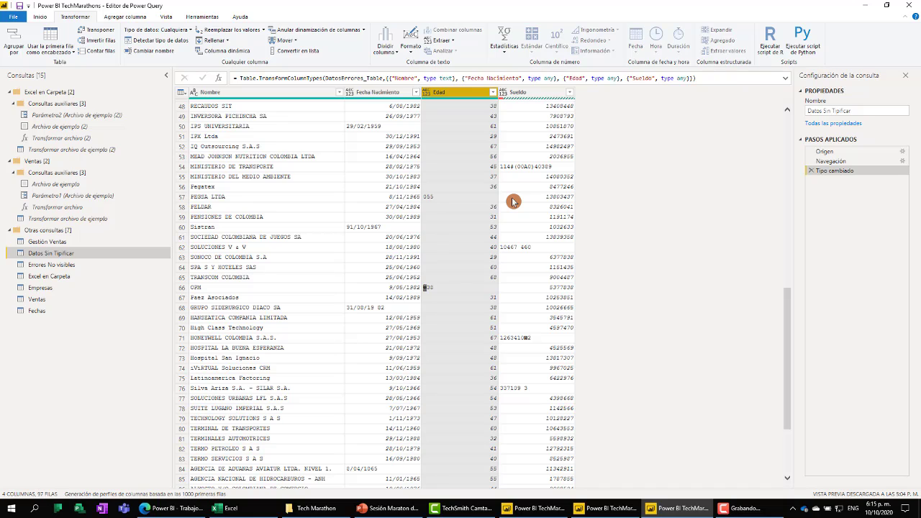
Step: Set the data types of Edad to whole number, Fecha Nacimiento to date and Sueldo to fixed decimal number
left_click(430, 95)
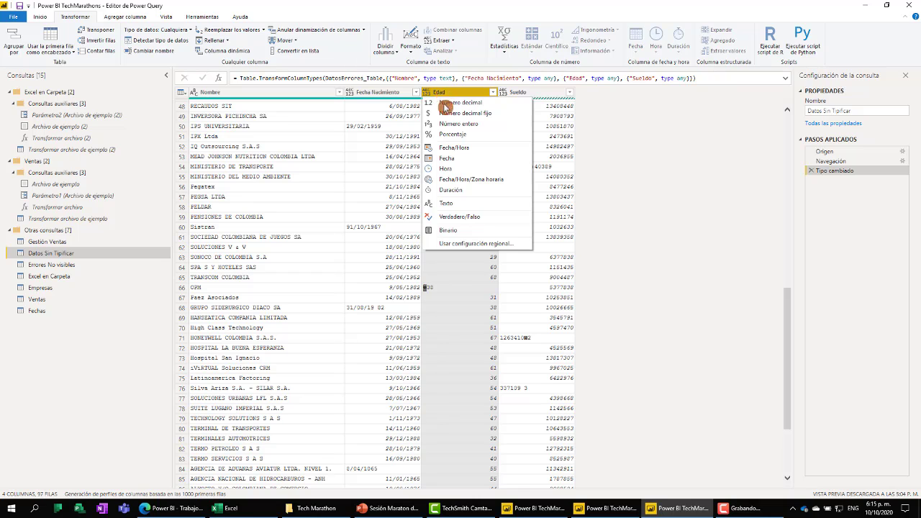
left_click(448, 124)
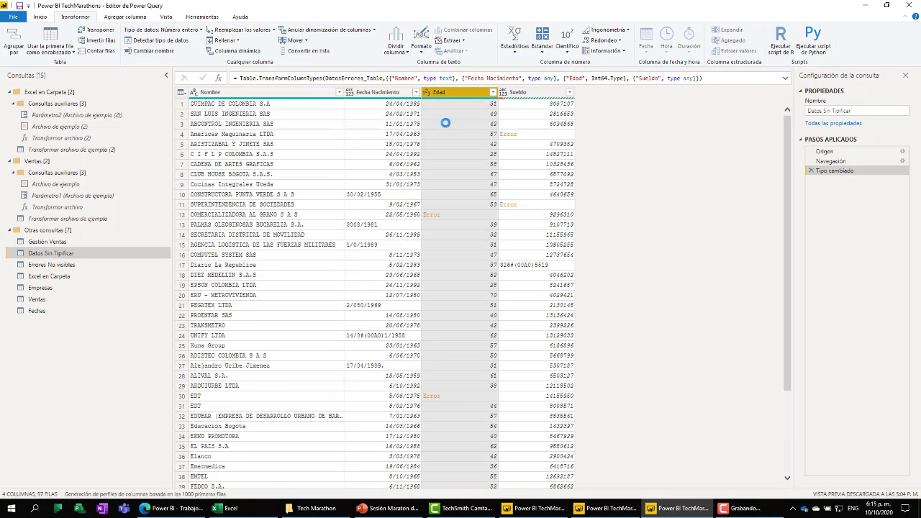
left_click(351, 93)
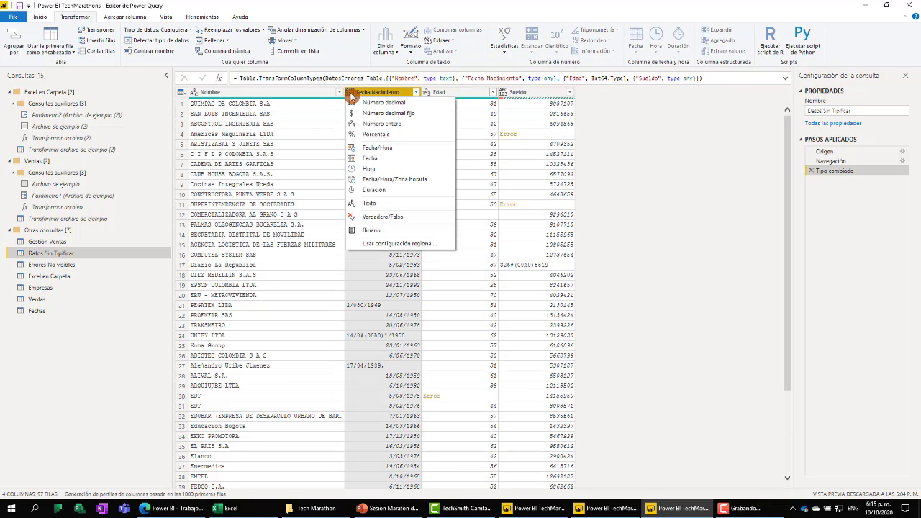
left_click(368, 162)
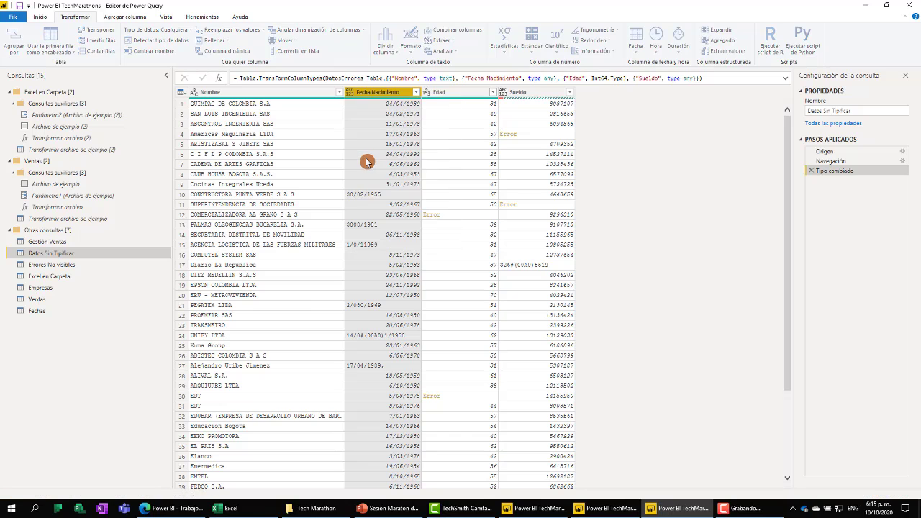
left_click(503, 92)
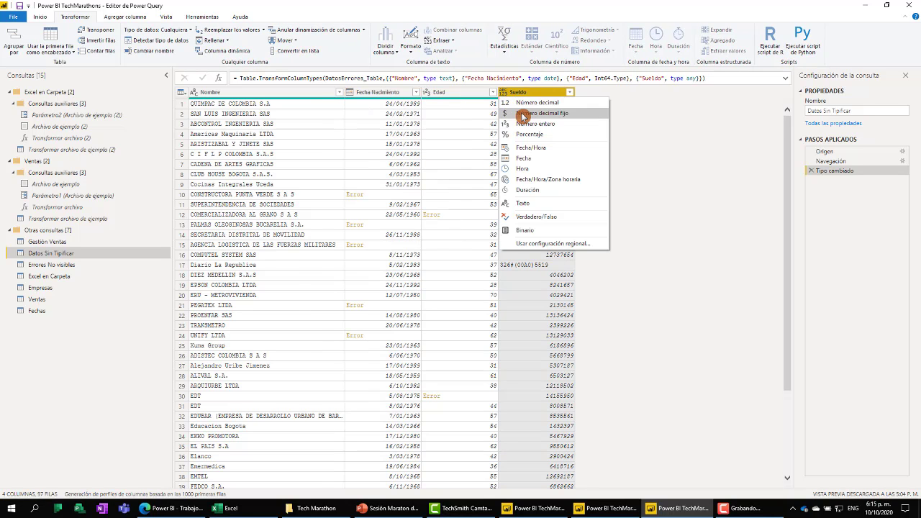
left_click(525, 116)
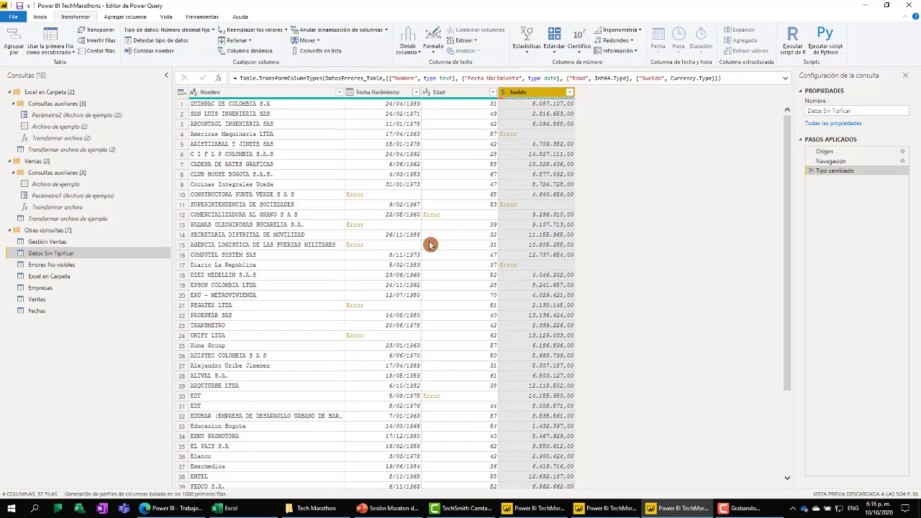
Step: Replace the errors in the Edad column with 0 and check the column's replaced values
scroll(477, 300, "down", 4)
scroll(481, 374, "down", 2)
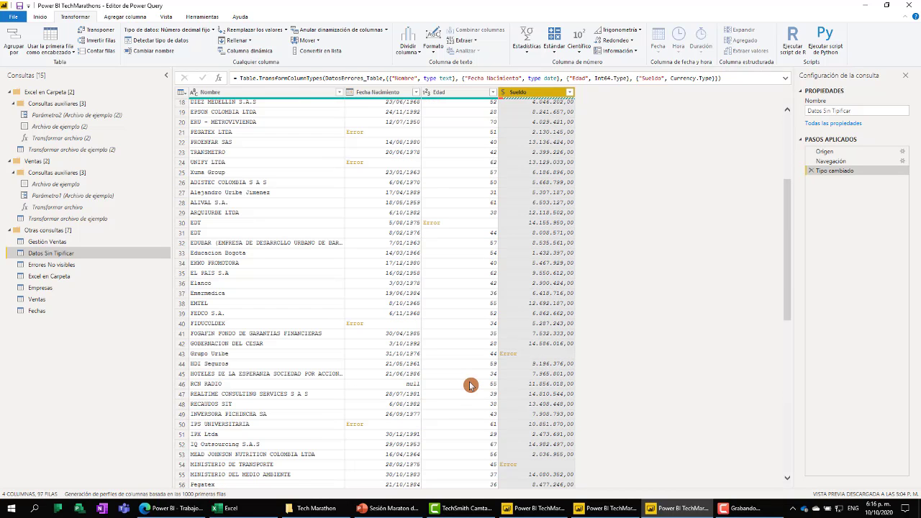
scroll(469, 386, "up", 6)
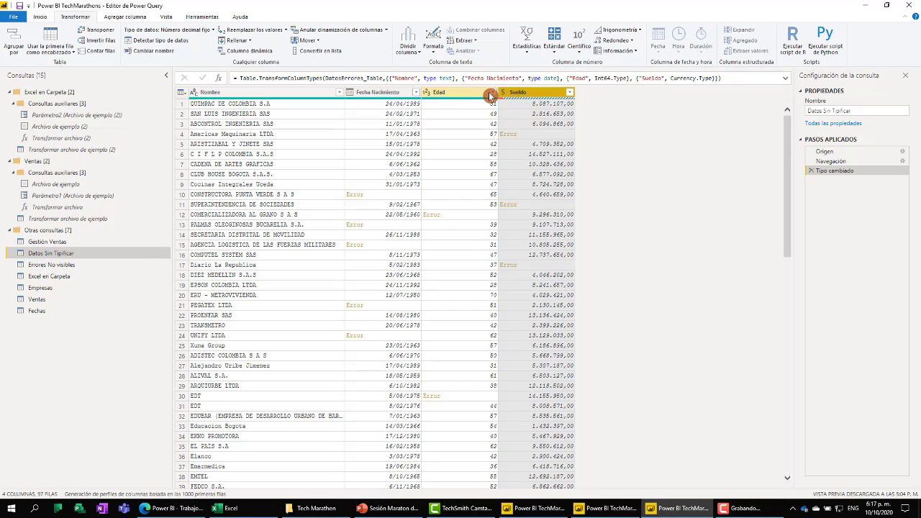
right_click(458, 98)
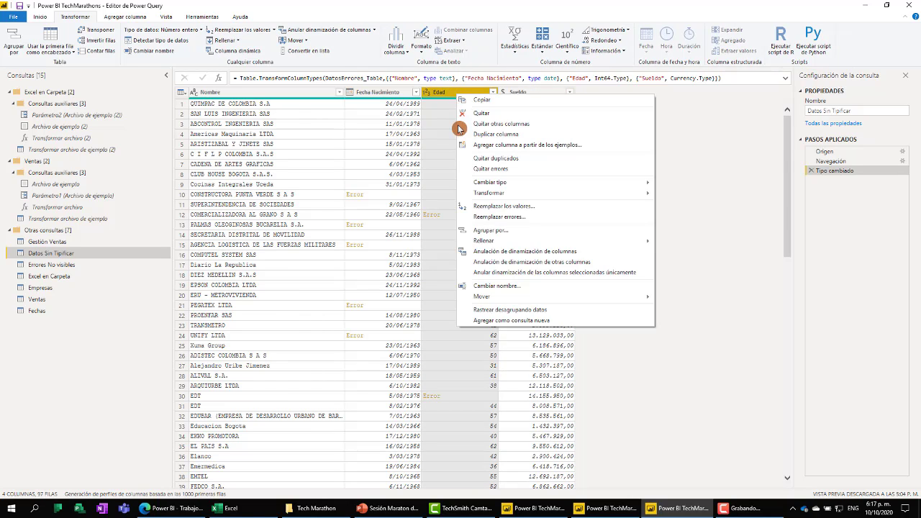
left_click(513, 218)
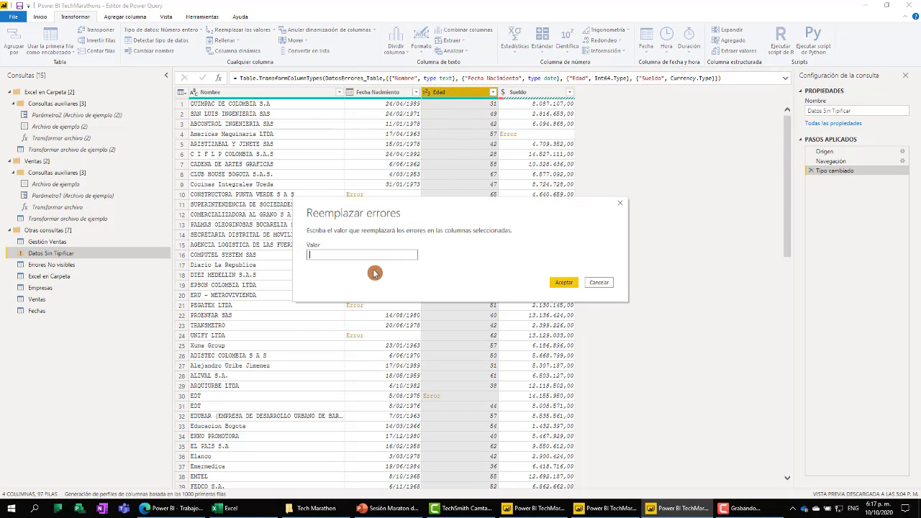
left_click(335, 257)
left_click_drag(423, 212, 604, 234)
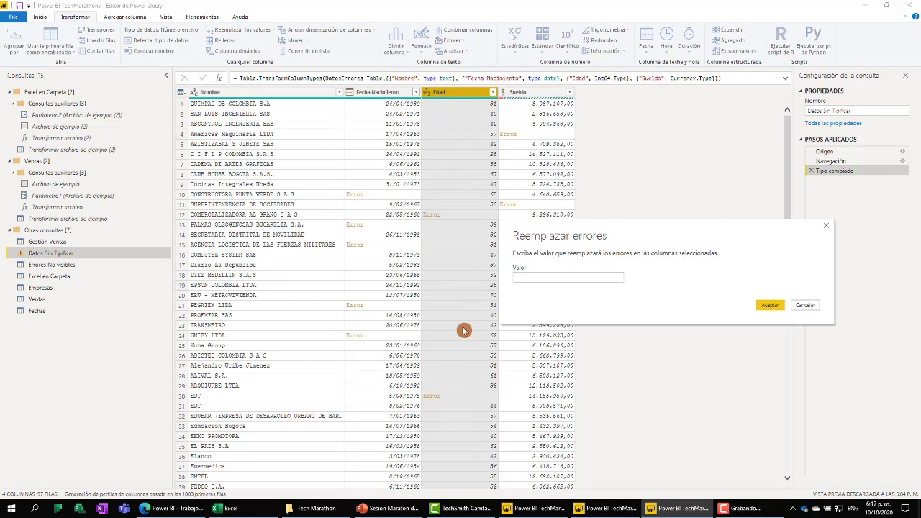
left_click(529, 277)
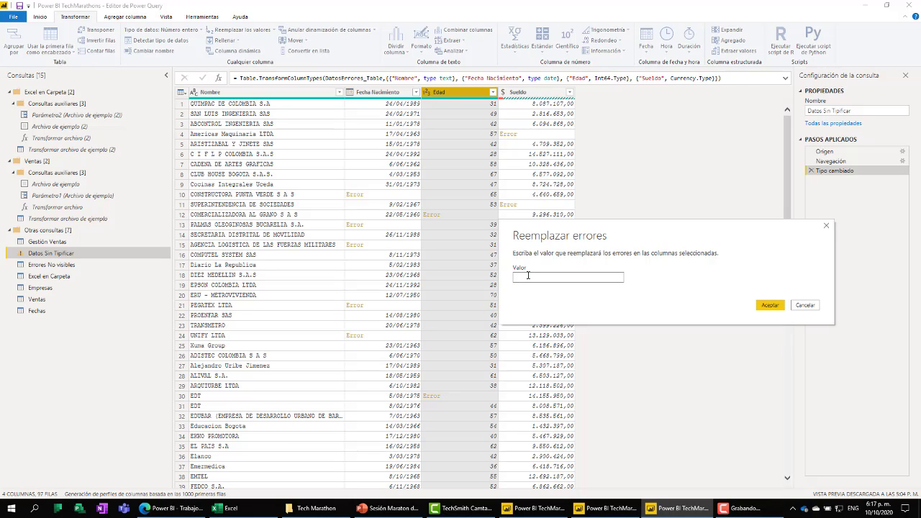
type("0")
key("Return")
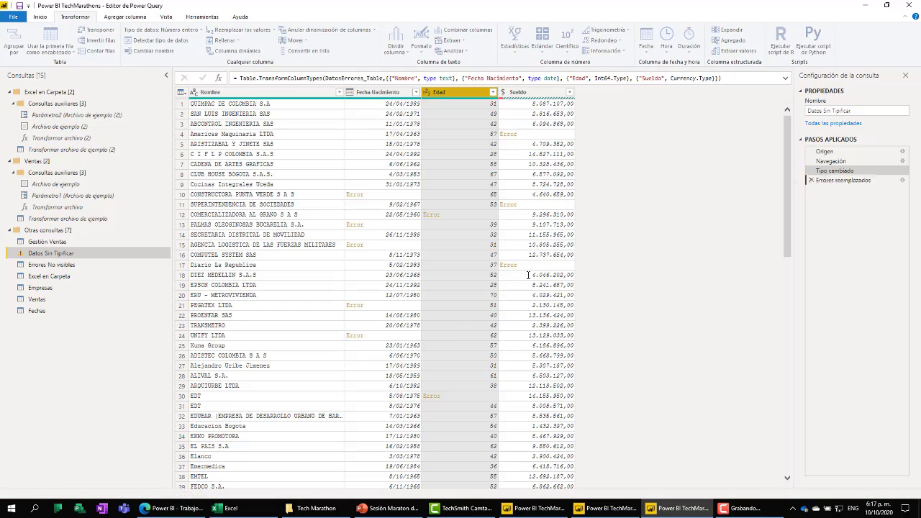
scroll(448, 230, "down", 19)
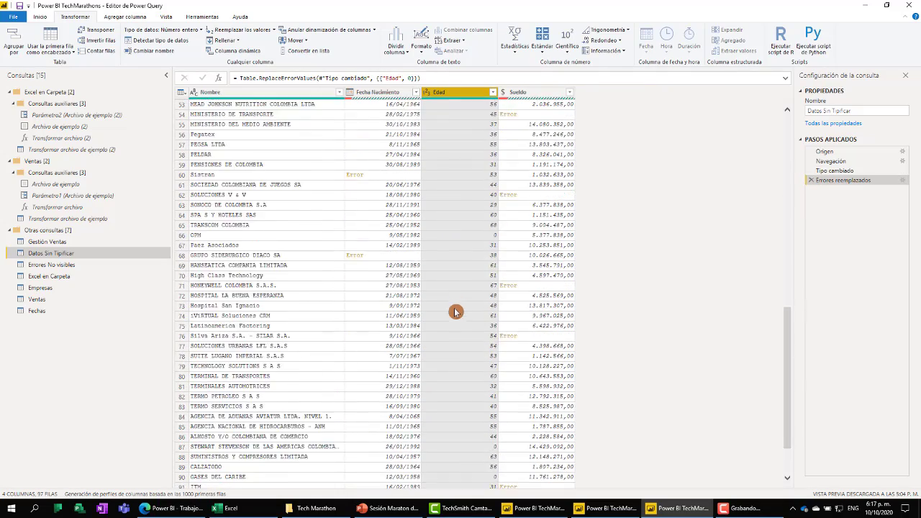
scroll(447, 441, "up", 19)
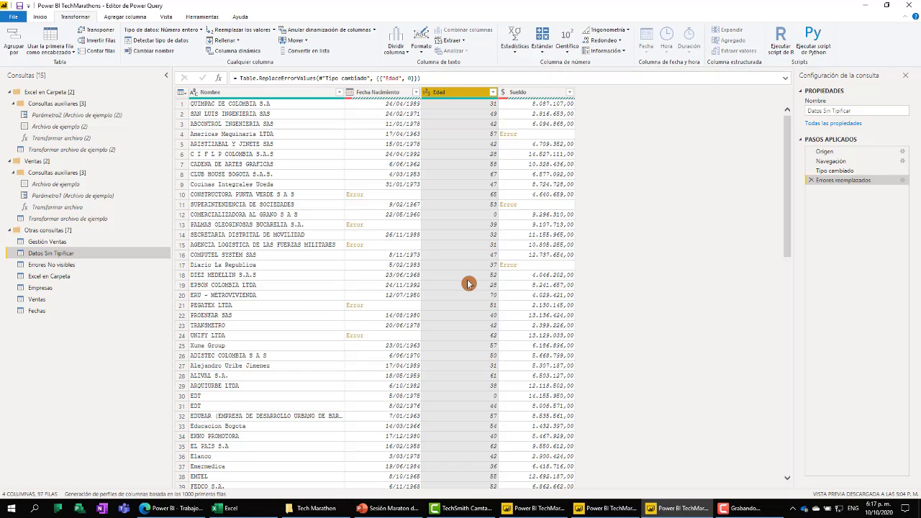
scroll(473, 259, "down", 19)
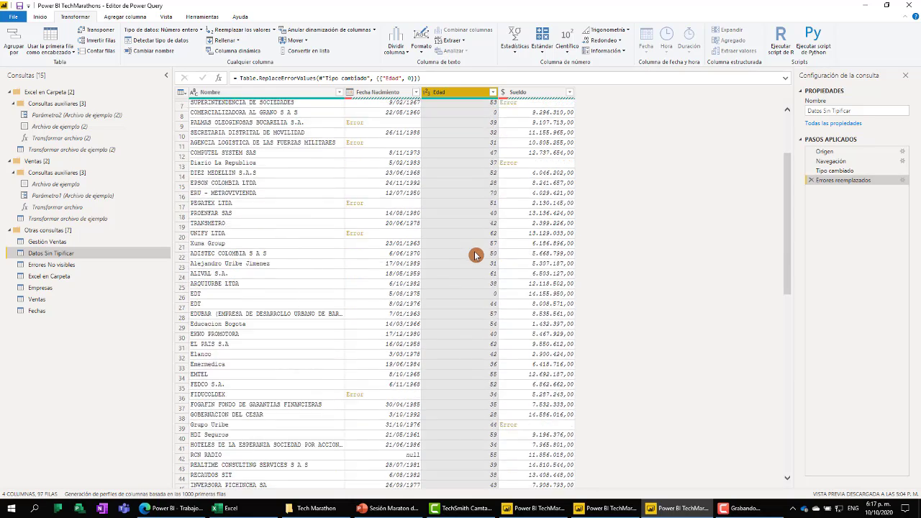
scroll(475, 256, "up", 19)
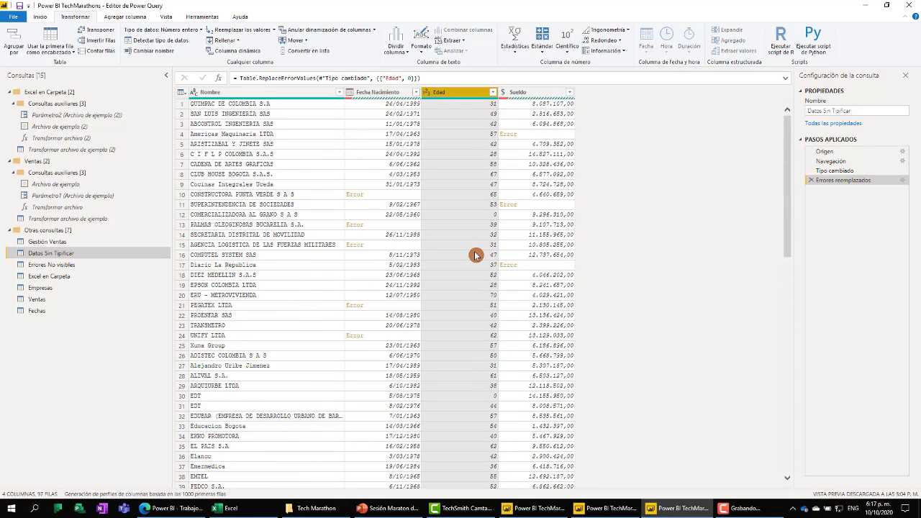
Step: Remove the rows that contain errors in the Sueldo column and check the remaining rows
left_click(518, 92)
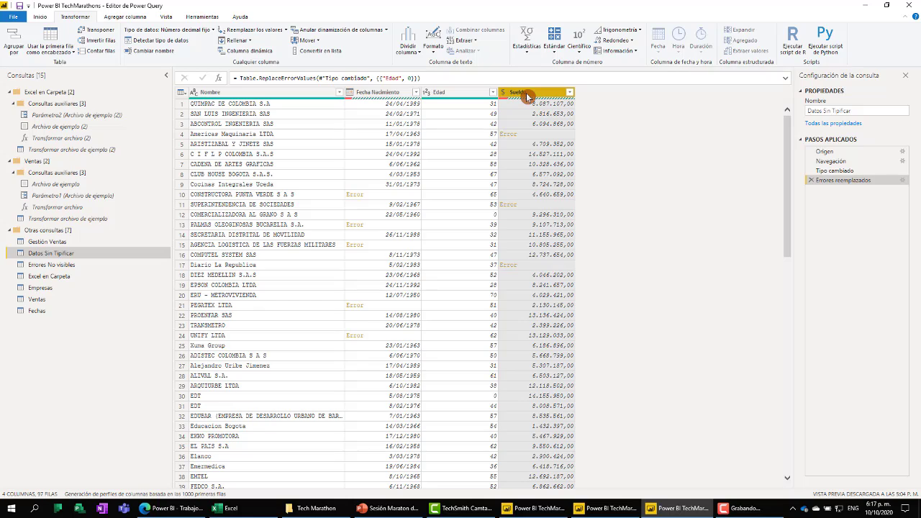
scroll(552, 361, "down", 19)
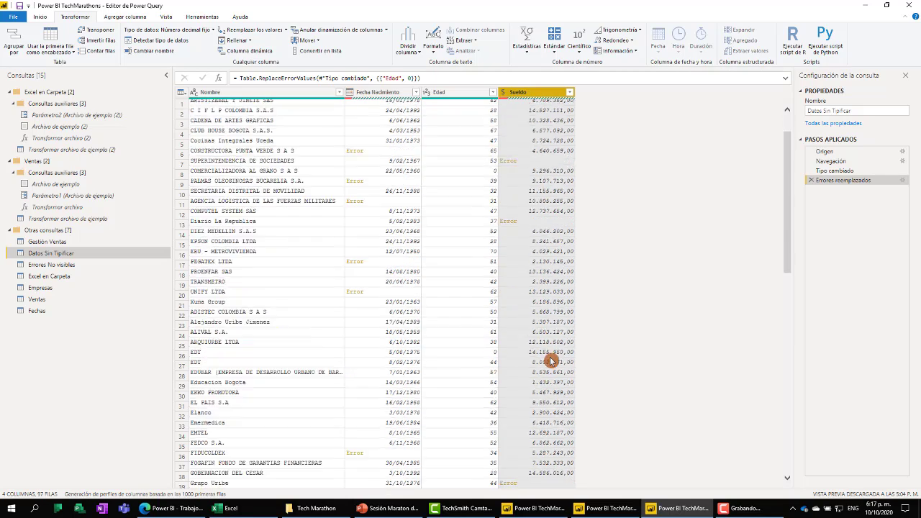
scroll(546, 410, "up", 19)
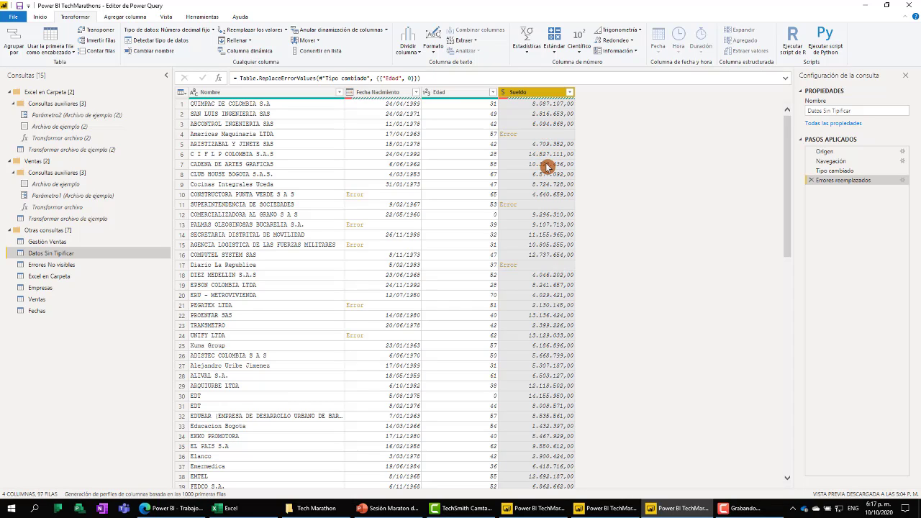
right_click(527, 94)
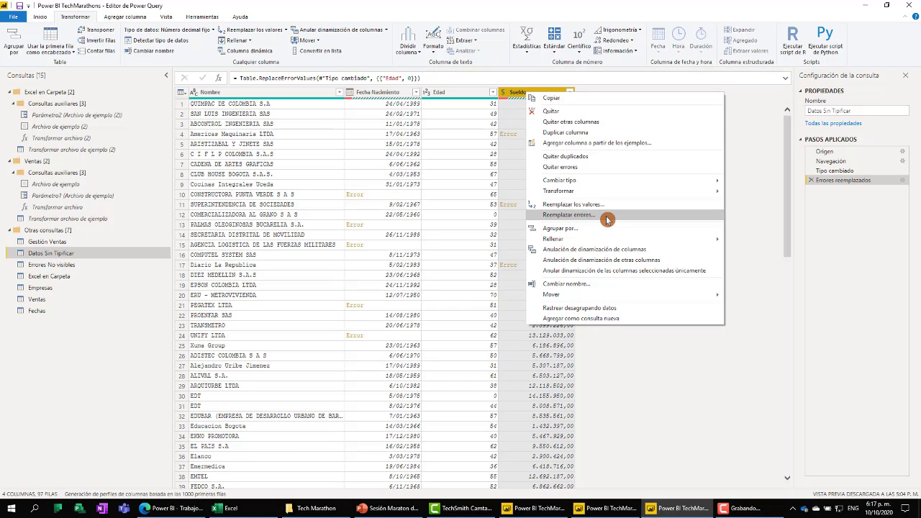
left_click(566, 169)
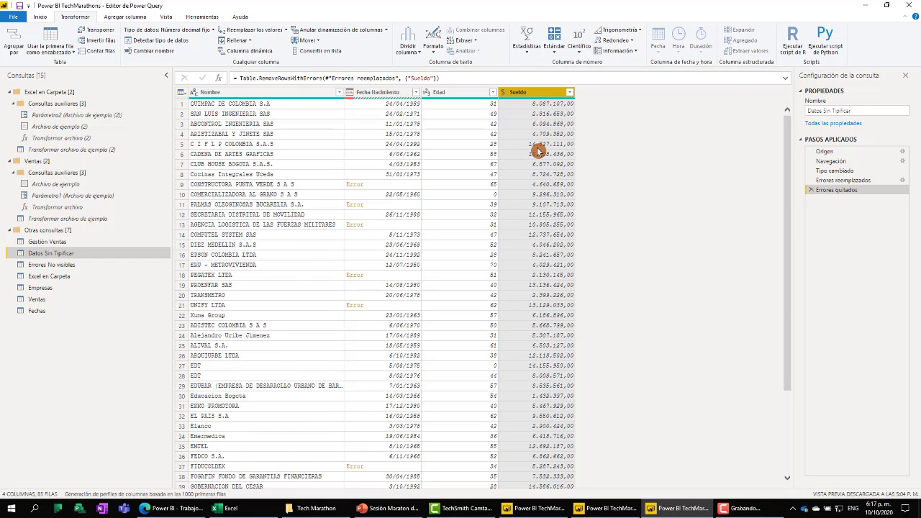
scroll(538, 151, "down", 15)
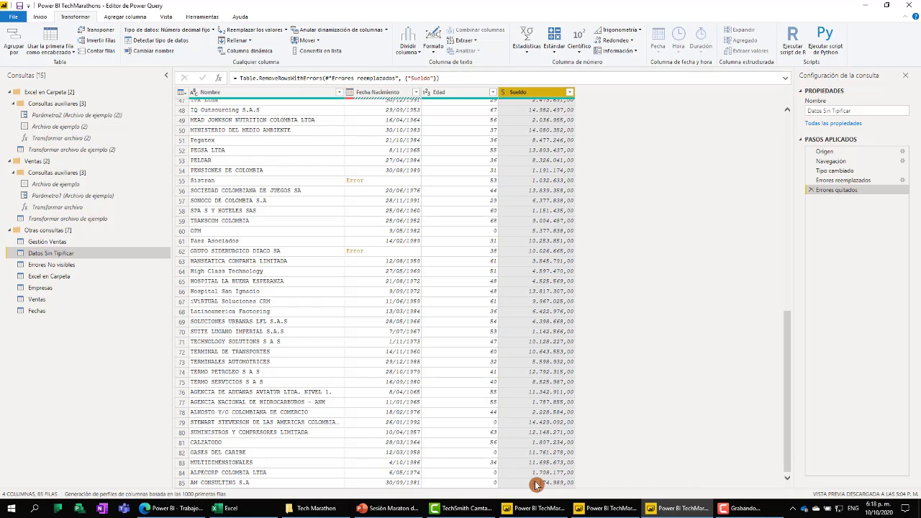
scroll(543, 461, "up", 15)
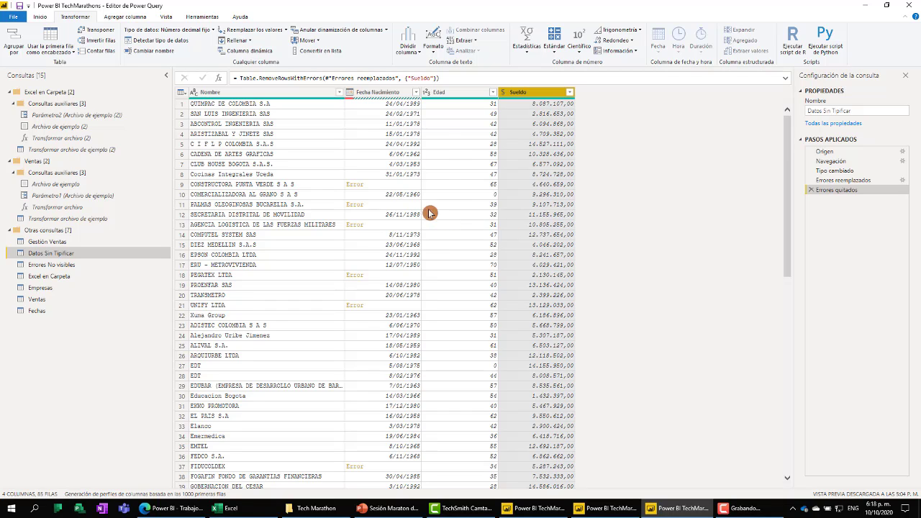
Step: Examine the error details of the failing Fecha Nacimiento cells to find why each entry cannot be converted to a date
left_click(383, 94)
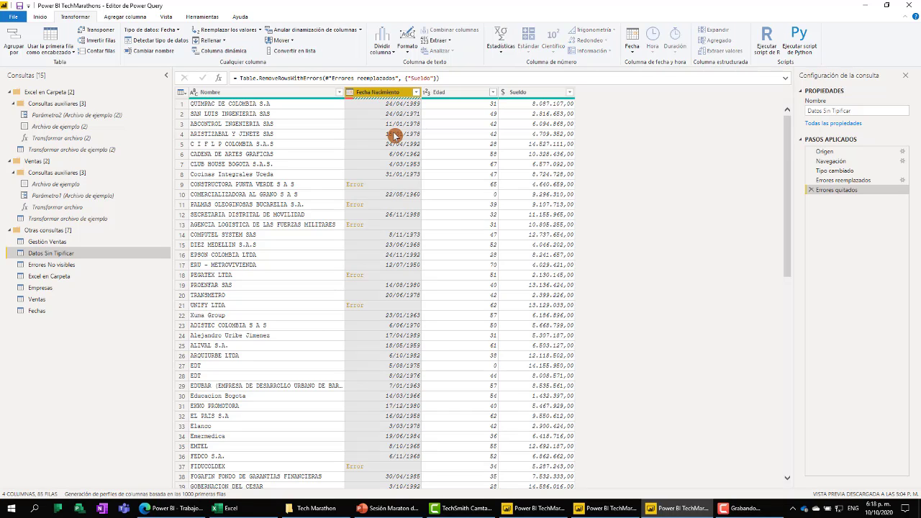
left_click(402, 185)
left_click(396, 206)
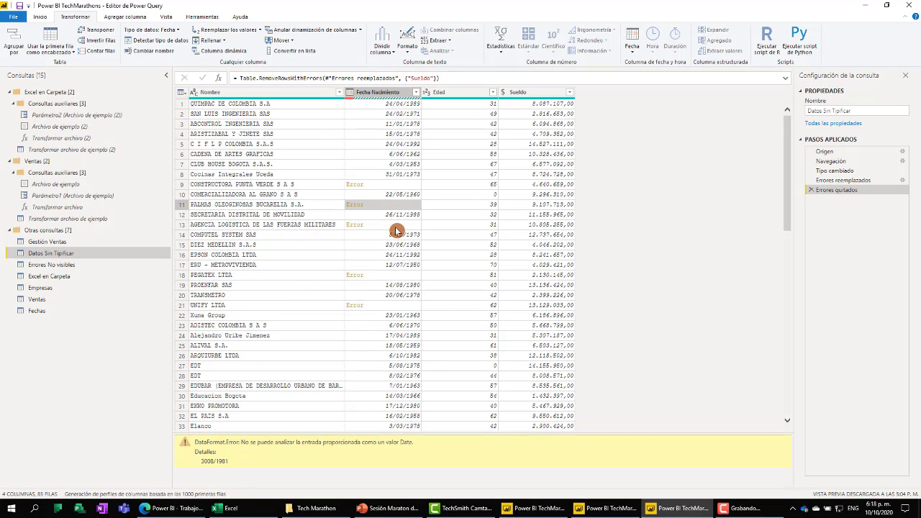
left_click(396, 226)
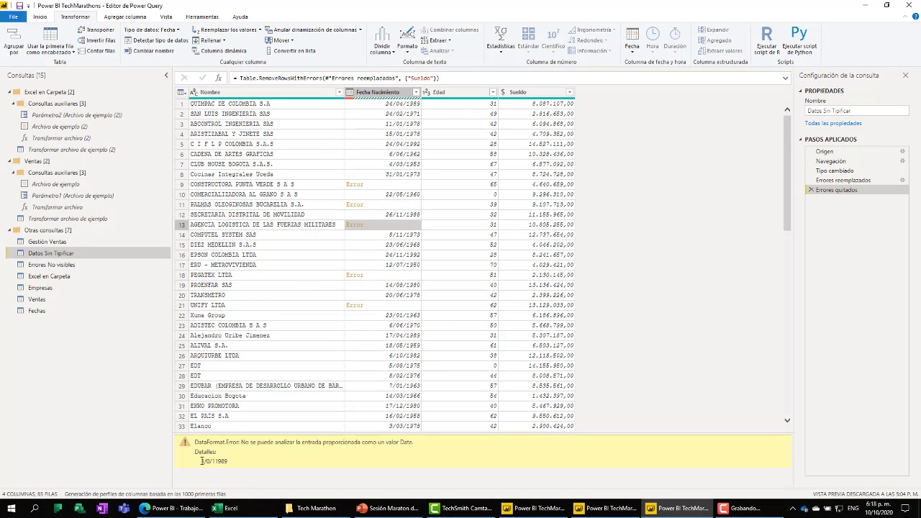
mouse_move(202, 461)
left_mouse_down()
mouse_move(252, 464)
mouse_move(197, 461)
left_mouse_up()
left_click(395, 275)
left_click(369, 306)
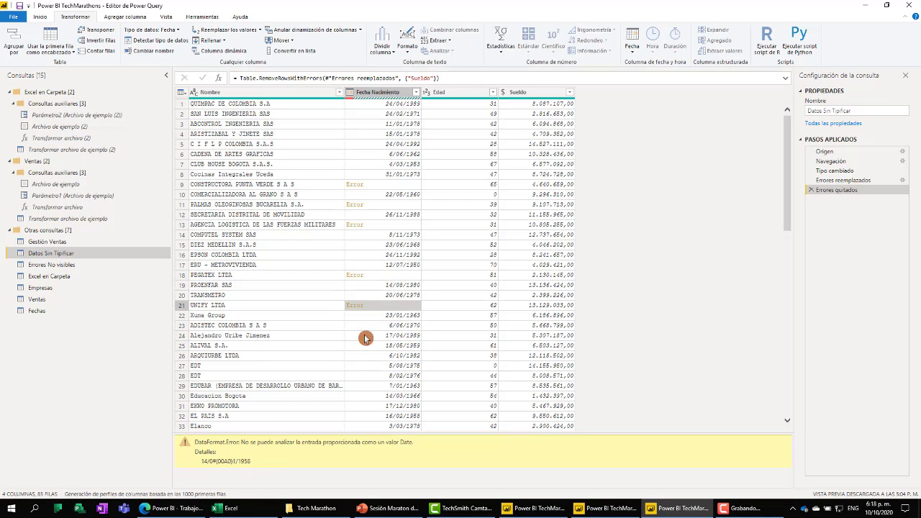
left_click_drag(253, 465, 201, 472)
scroll(381, 309, "down", 10)
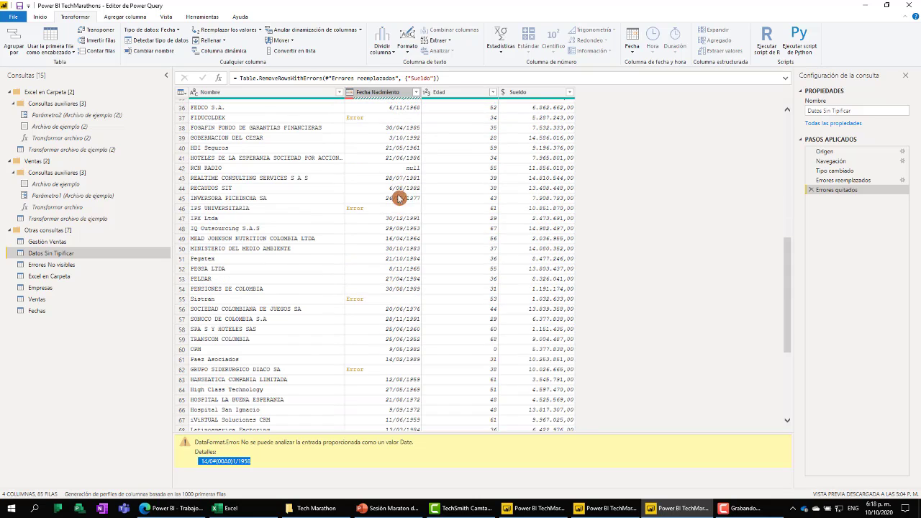
left_click(396, 208)
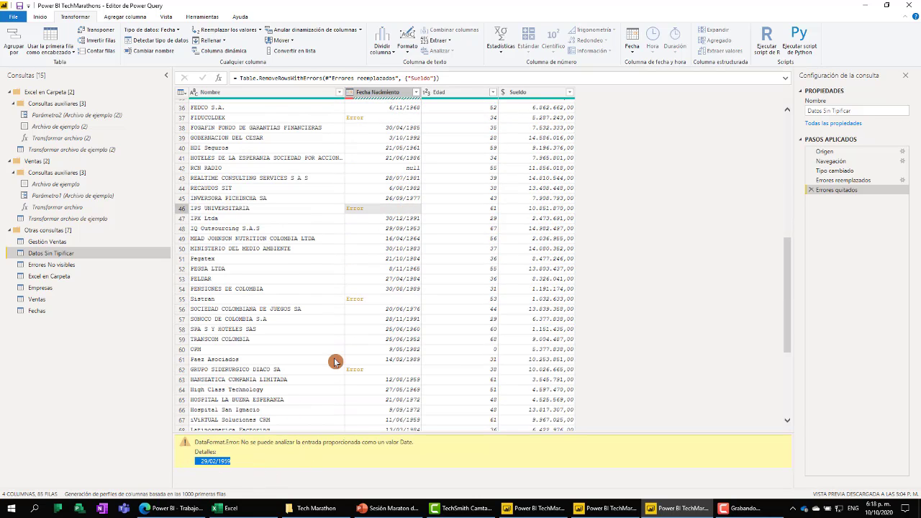
left_click(391, 300)
left_click(392, 373)
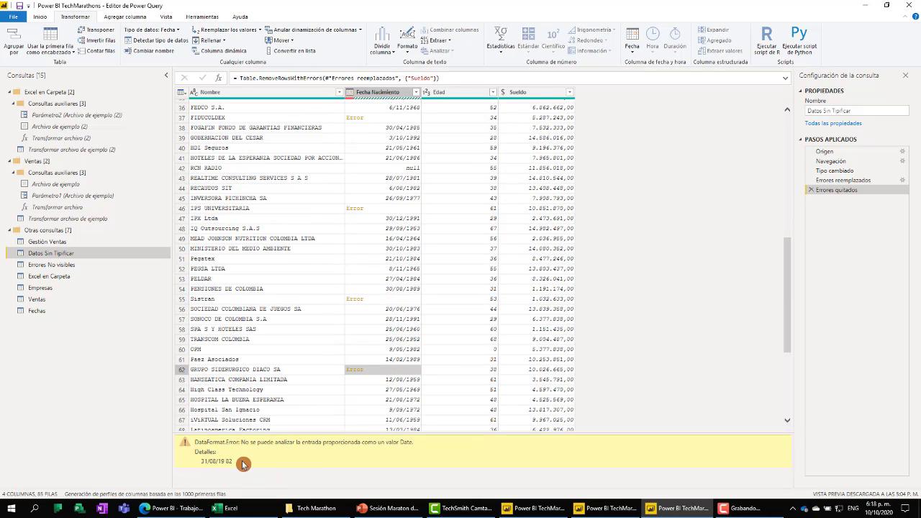
left_click_drag(243, 464, 193, 468)
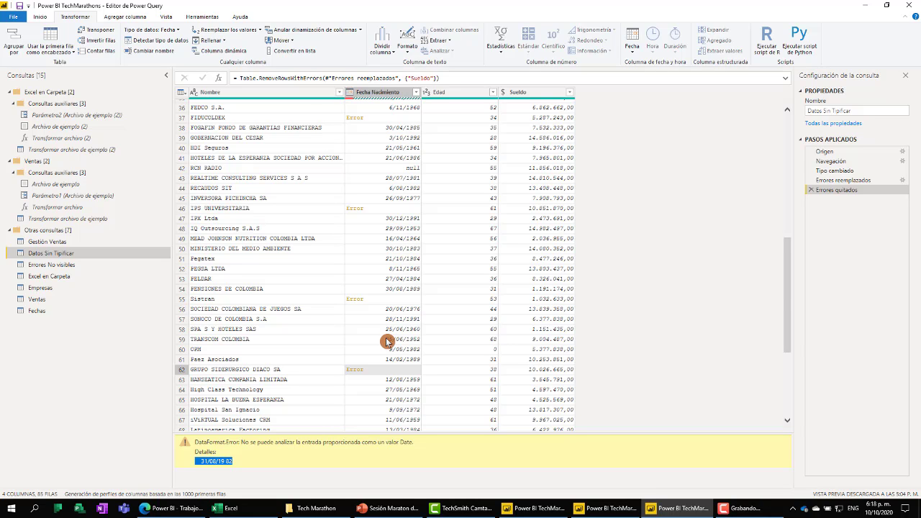
scroll(388, 339, "down", 6)
scroll(392, 344, "up", 15)
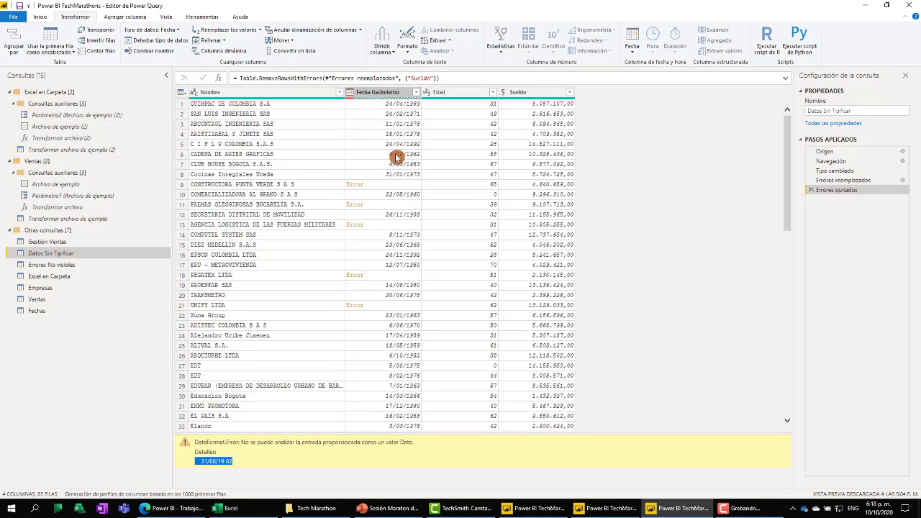
Step: At the Tipo cambiado step, change Fecha Nacimiento to text (Texto), replacing the existing type conversion
left_click(845, 173)
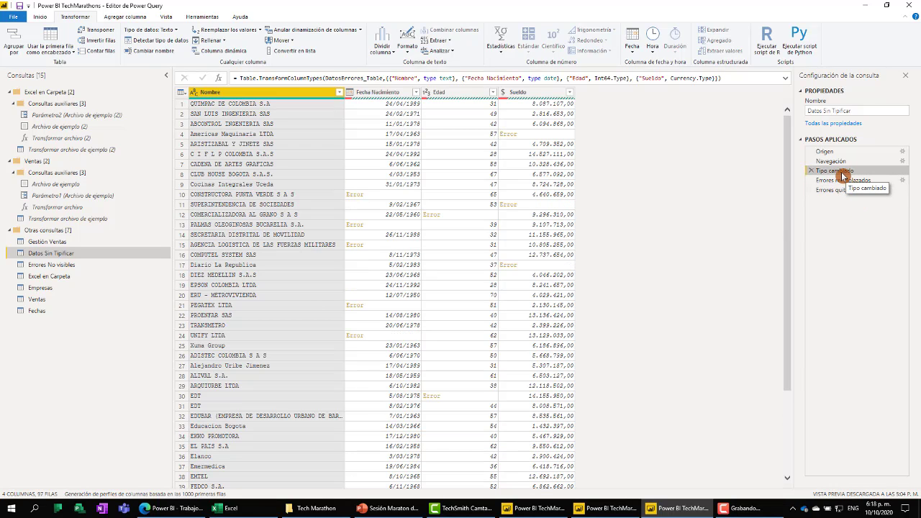
left_click(352, 93)
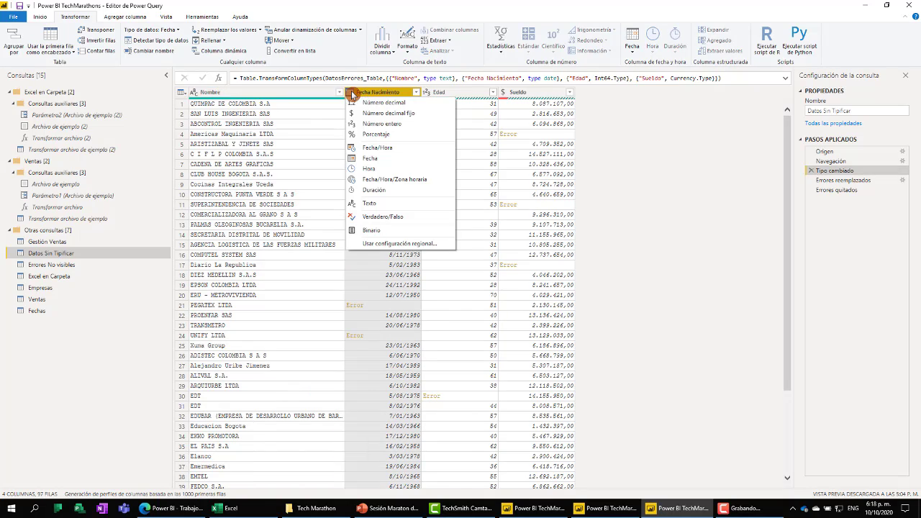
left_click(368, 204)
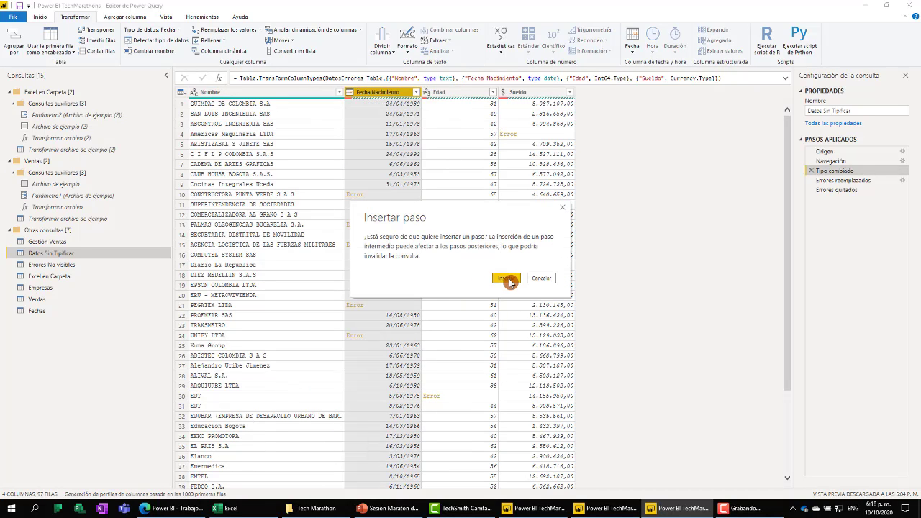
left_click(507, 279)
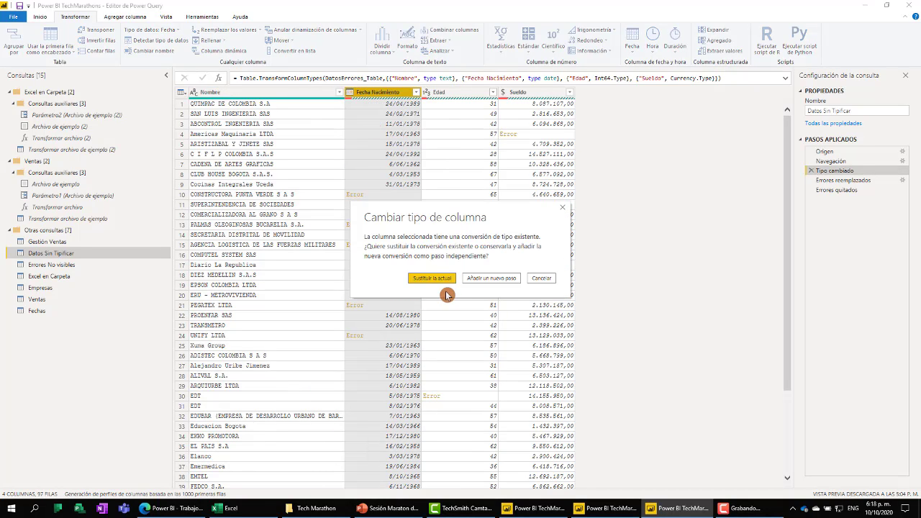
left_click(437, 279)
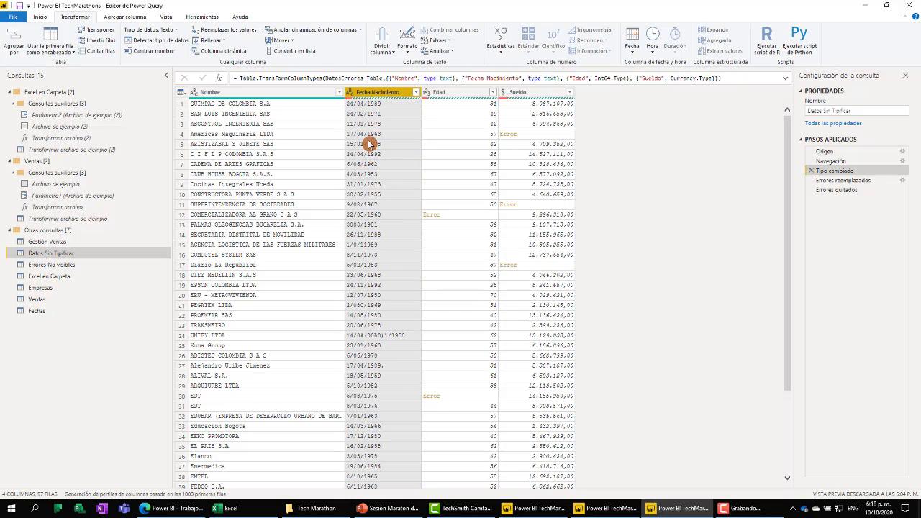
scroll(370, 208, "down", 15)
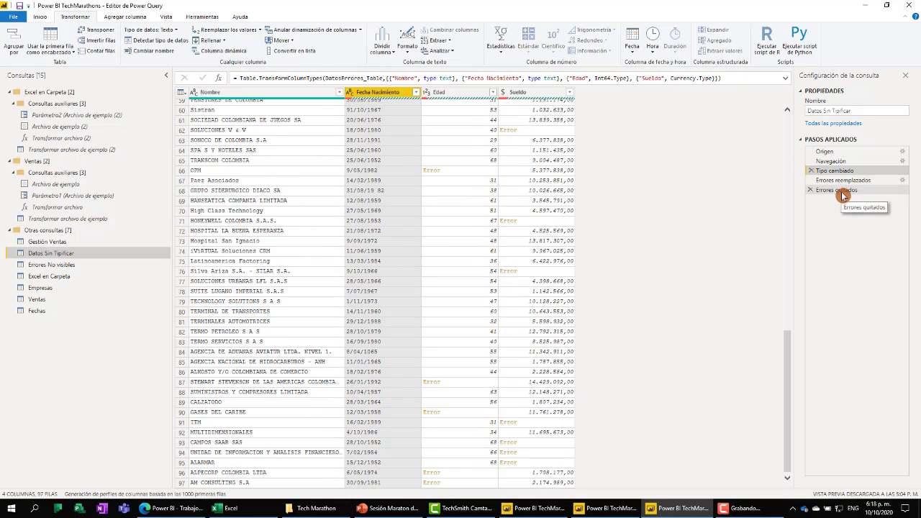
Step: Return to the Errores quitados step and review the Fecha Nacimiento text entries for malformed dates
left_click(839, 190)
scroll(391, 302, "down", 4)
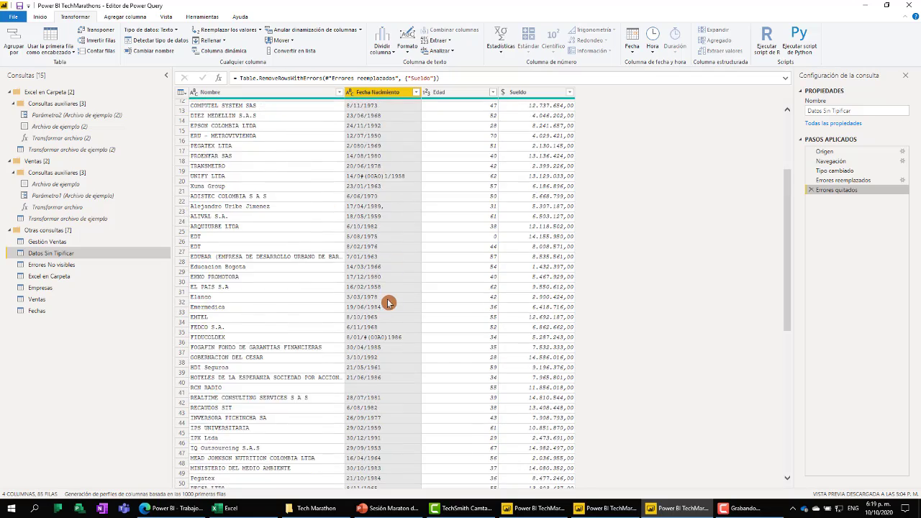
scroll(394, 238, "down", 3)
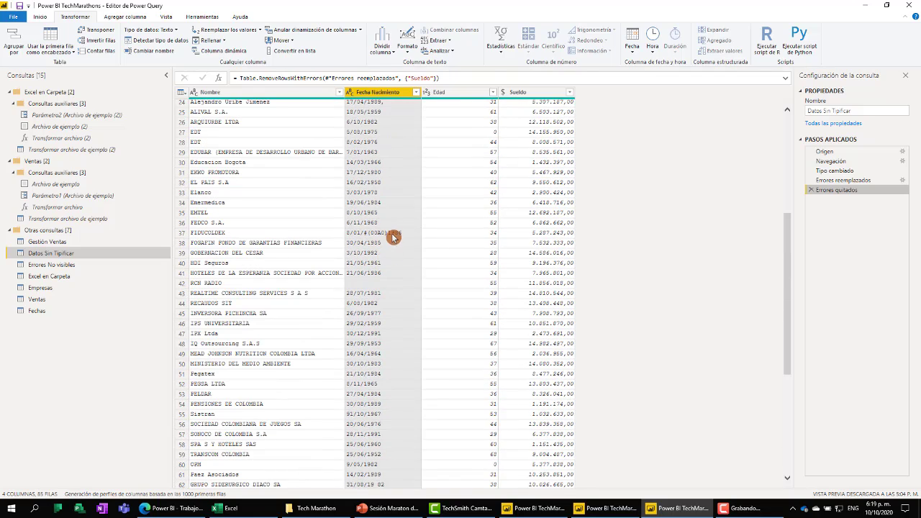
Step: Replace the hidden character code #(00A0) with nothing in the Fecha Nacimiento column, starting from the malformed FIDUCOLDEX date
left_click(394, 238)
right_click(394, 239)
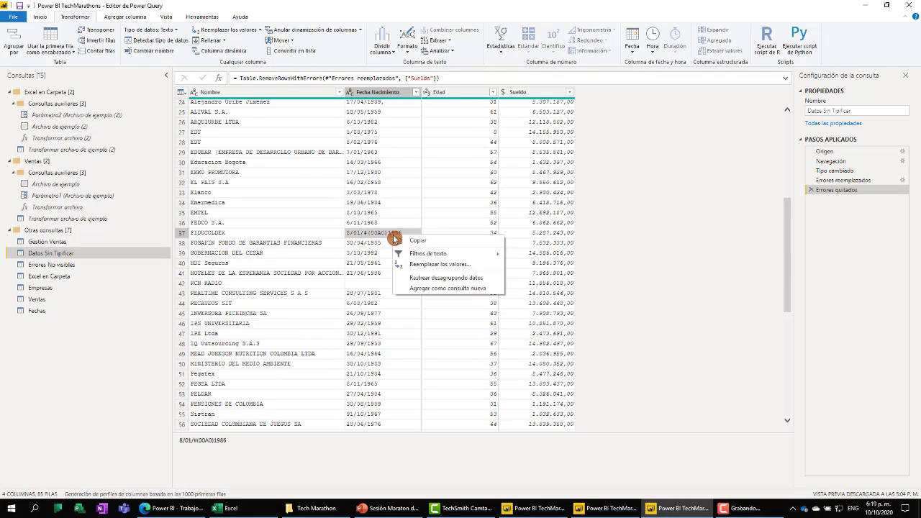
left_click(432, 265)
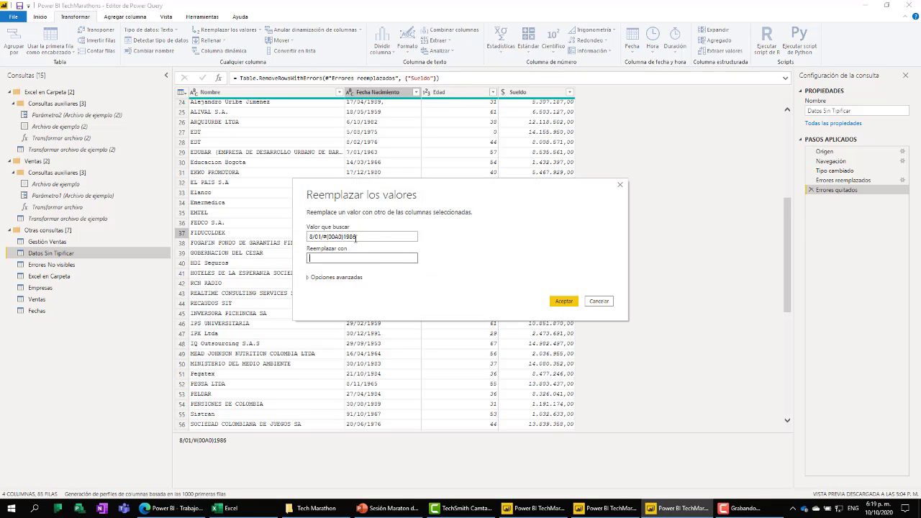
left_click_drag(356, 237, 260, 249)
key("BackSpace")
key("BackSpace")
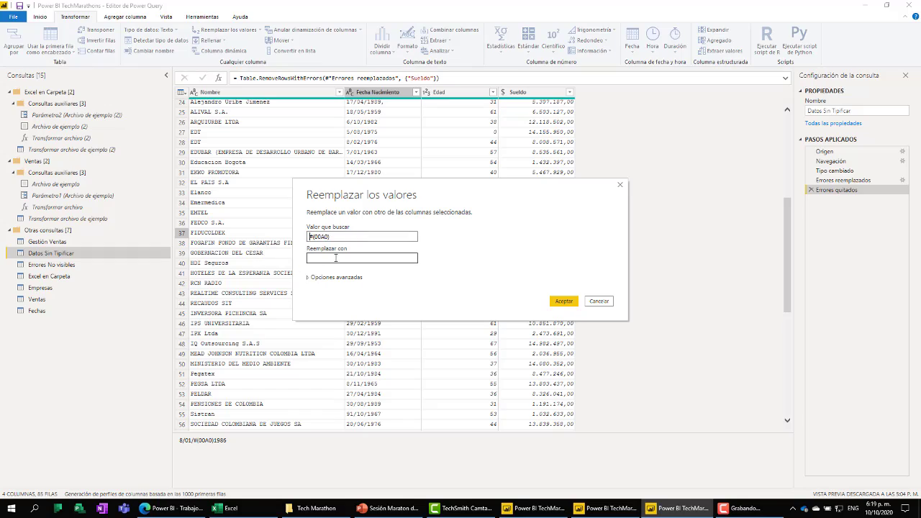
left_click(563, 301)
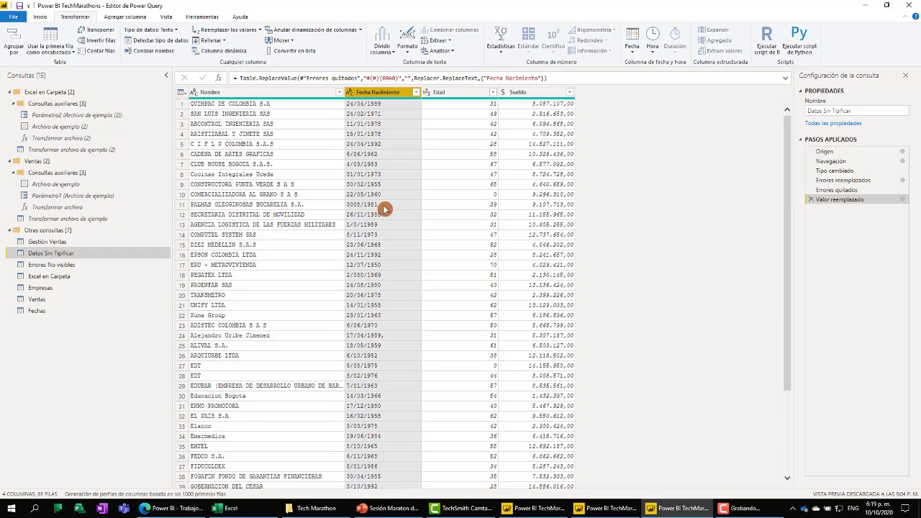
Step: Replace the comma with nothing throughout the Fecha Nacimiento column, starting from the entry in row 24
scroll(386, 216, "up", 10)
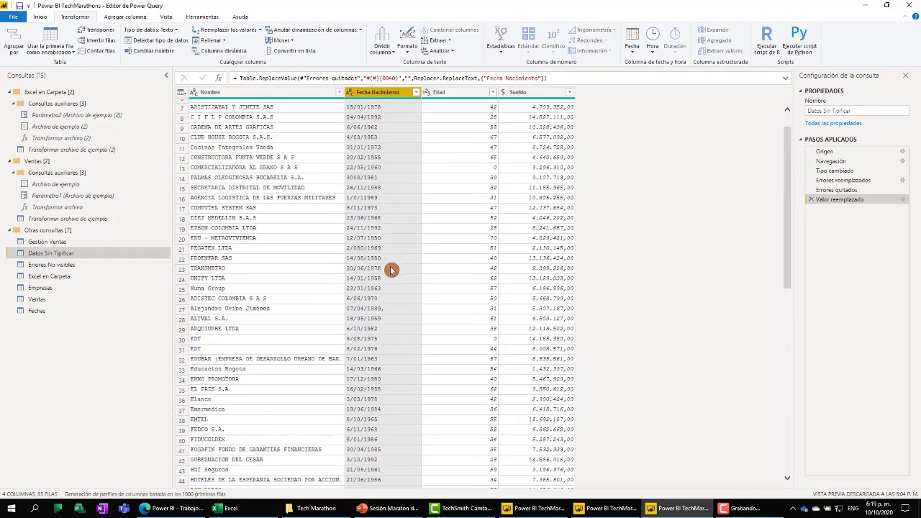
left_click(395, 338)
right_click(395, 338)
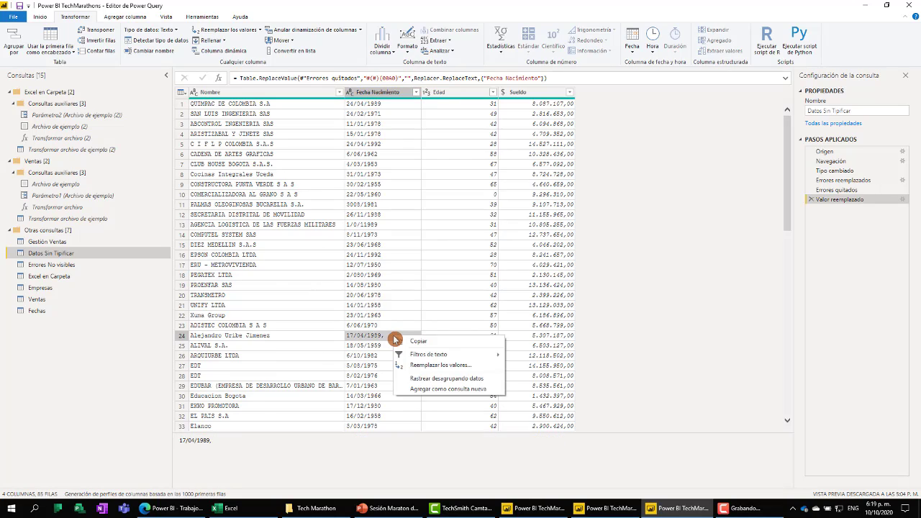
left_click(452, 372)
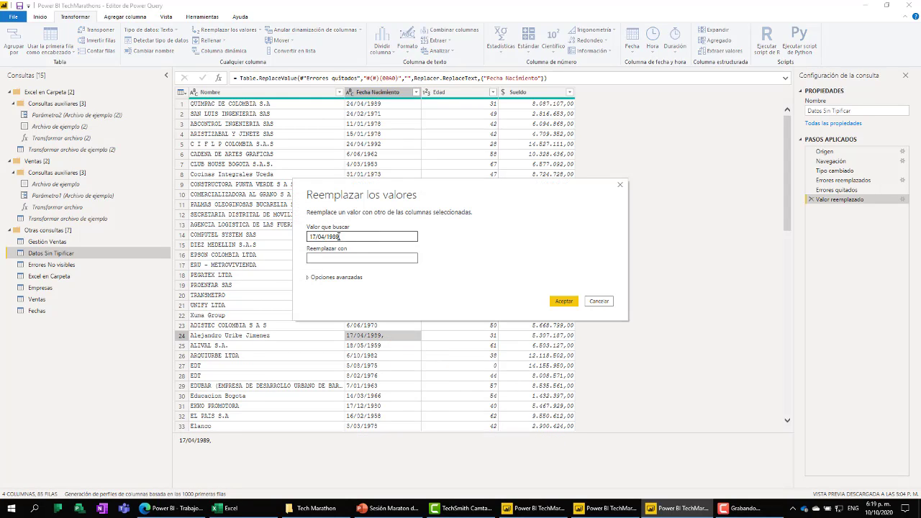
type(",")
left_click(333, 257)
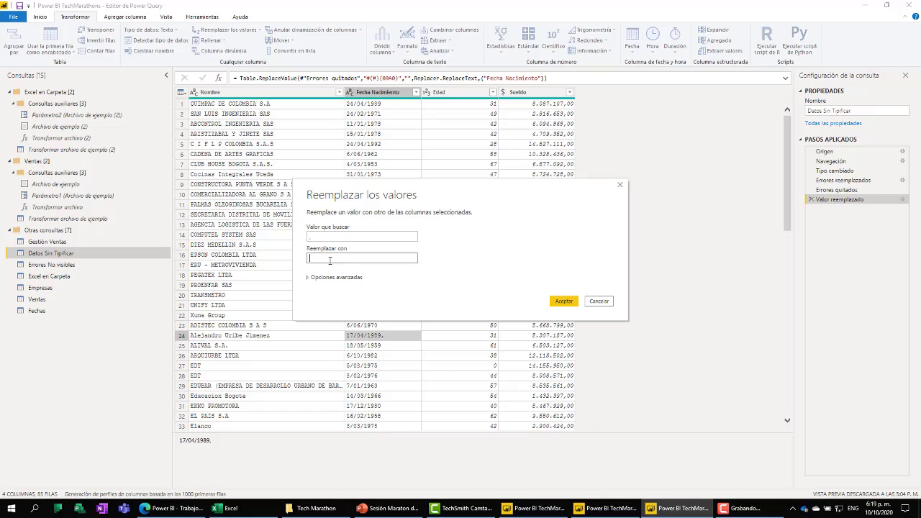
left_click(563, 301)
Step: Check the Fecha Nacimiento entries for remaining malformed dates, then close Power Query and apply the changes to the model
scroll(382, 288, "down", 15)
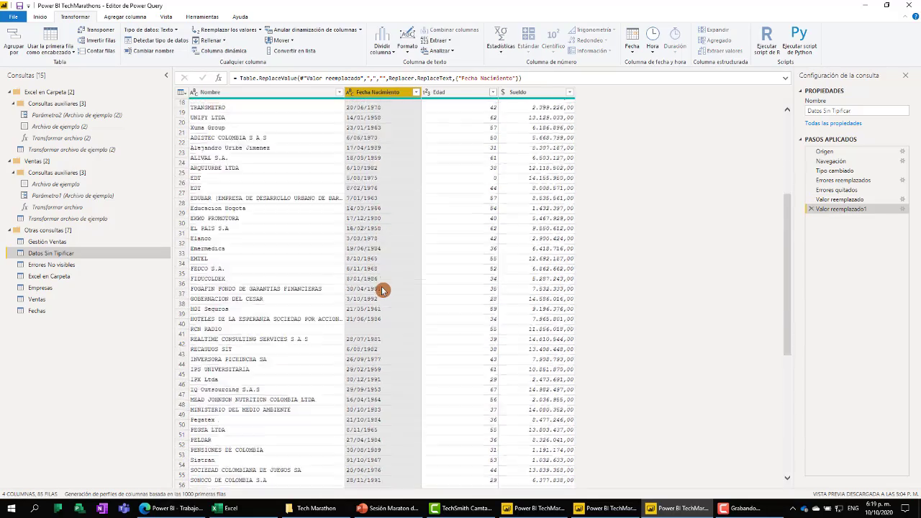
scroll(382, 287, "up", 15)
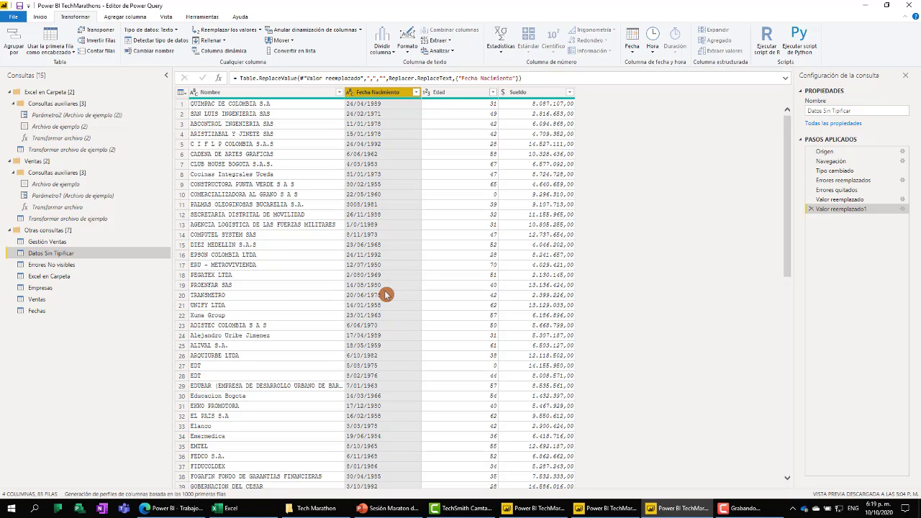
scroll(385, 293, "down", 15)
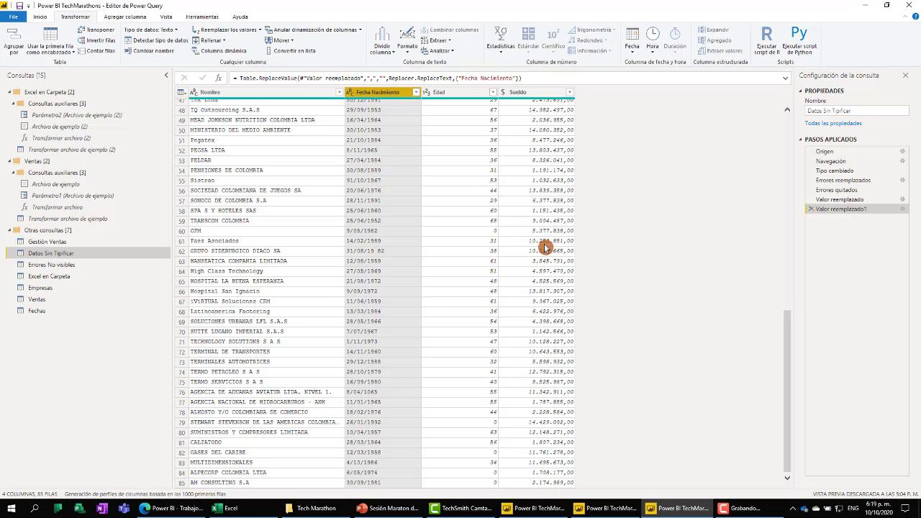
left_click(41, 17)
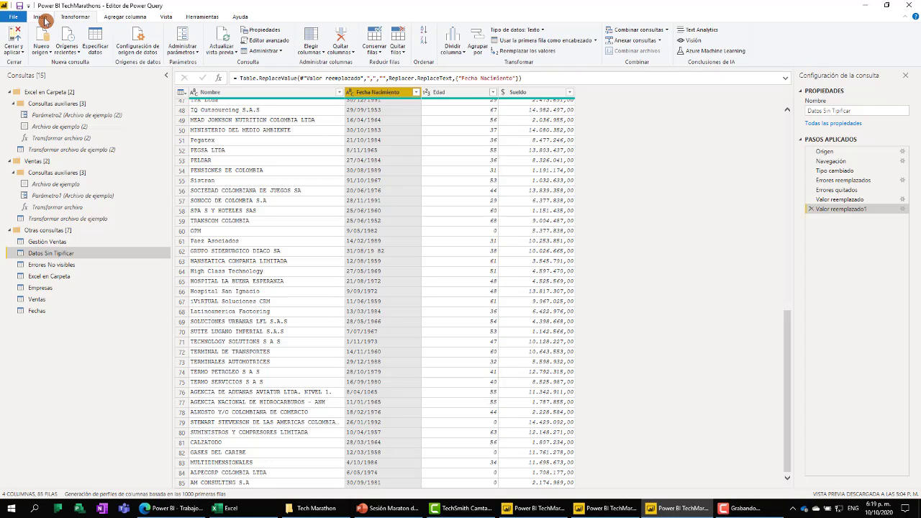
left_click(13, 39)
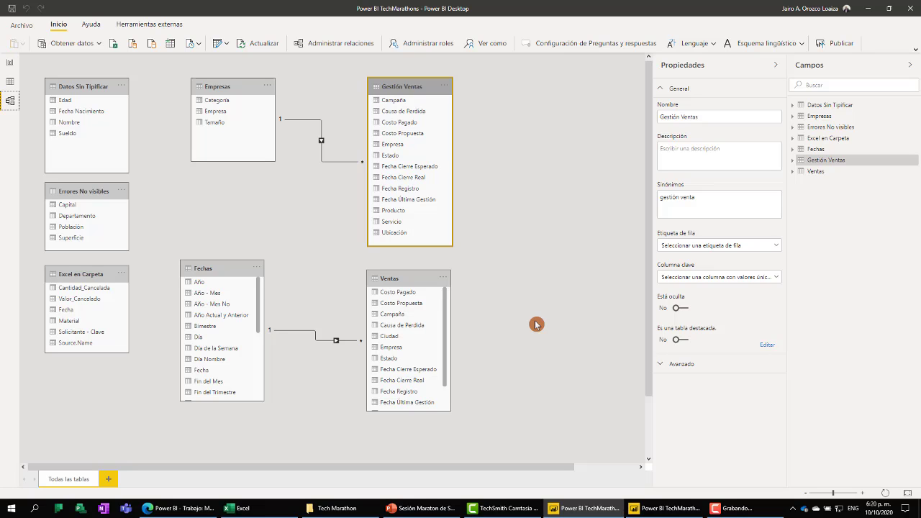
Step: Switch to the PowerPoint presentation, start the slide show from the Power BI Service errors slide and advance to Mensajes de Error en Sincronización
key("alt+Tab")
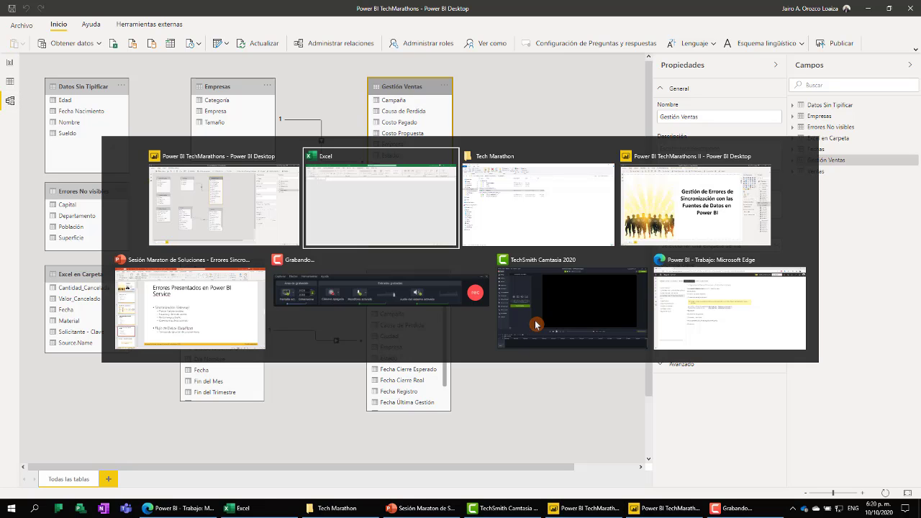
key("Tab")
key("Tab")
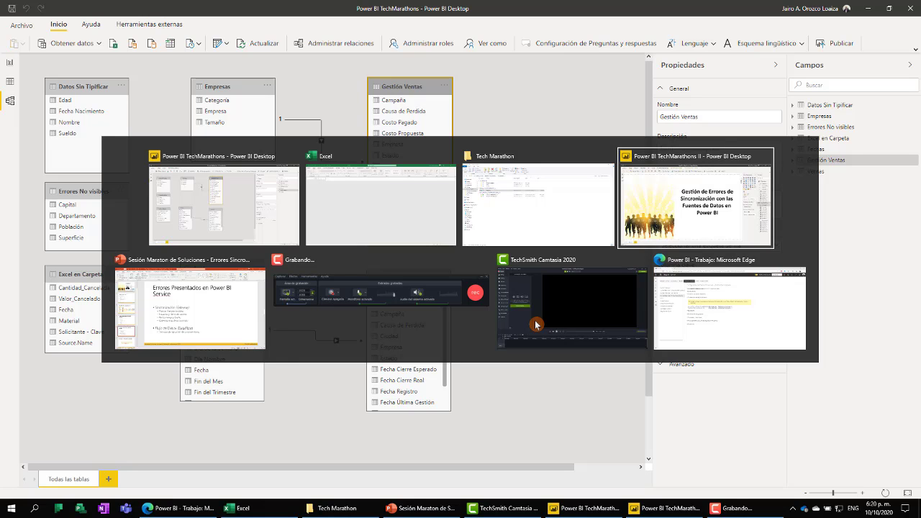
key("Tab")
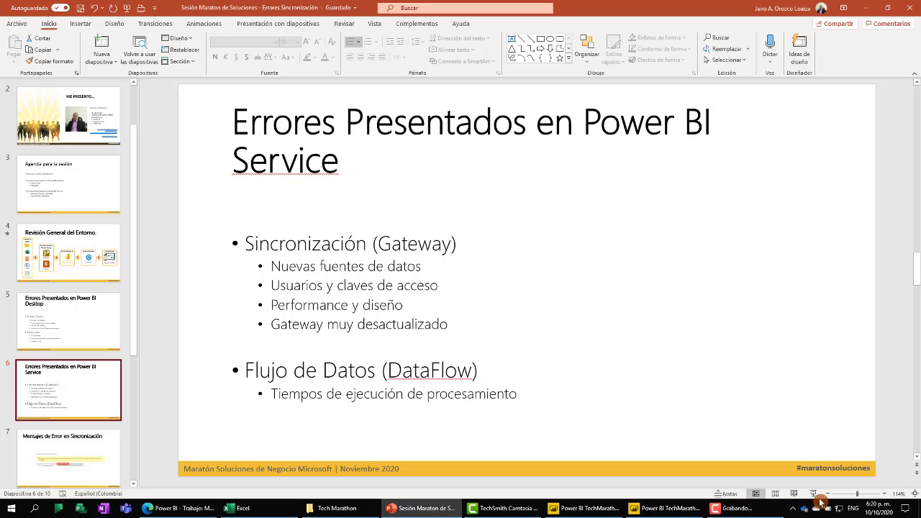
left_click(814, 495)
left_click(510, 281)
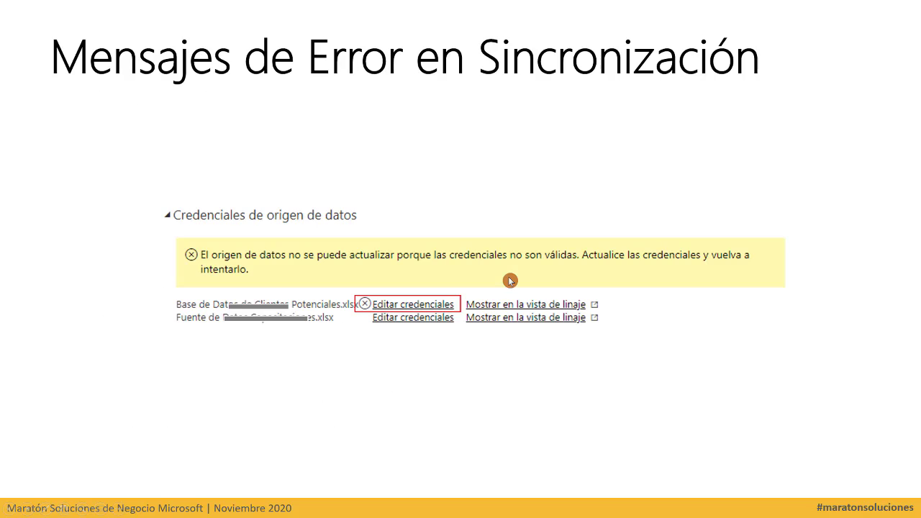